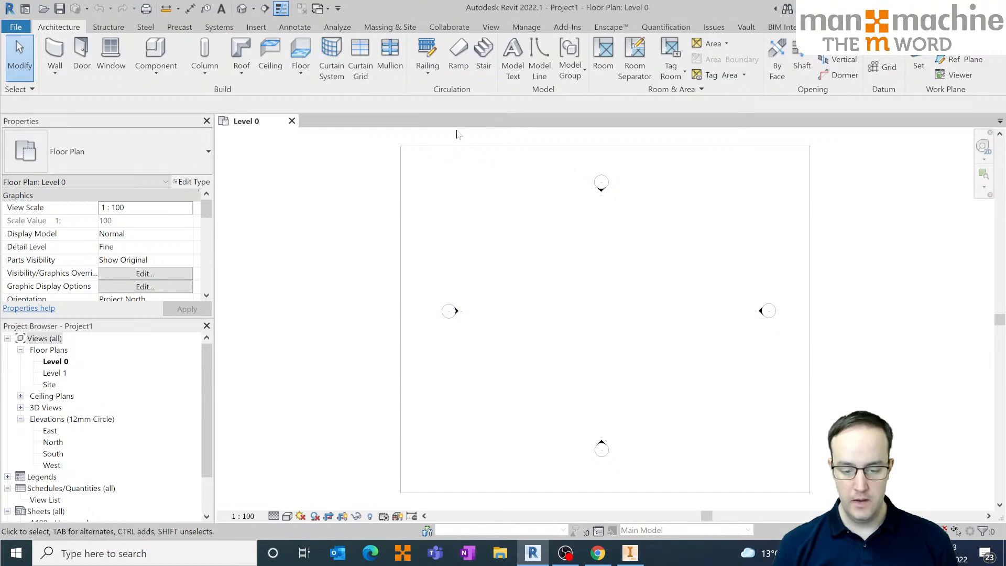
# - Draw four Wall-Ext_102Bwk-75Ins-100LBlk-12P walls, unconnected height 8000, as a closed rectangle about 8500 by 10900 mm between the elevation markers
pyautogui.scroll(1, 589, 289)
pyautogui.moveTo(588, 287); pyautogui.dragTo(505, 292, button='middle')
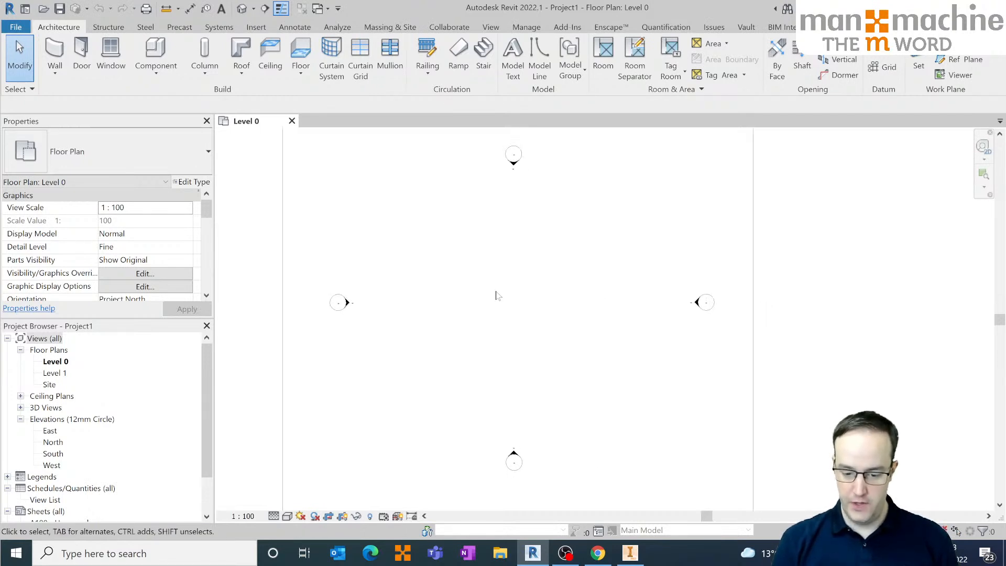
pyautogui.click(55, 53)
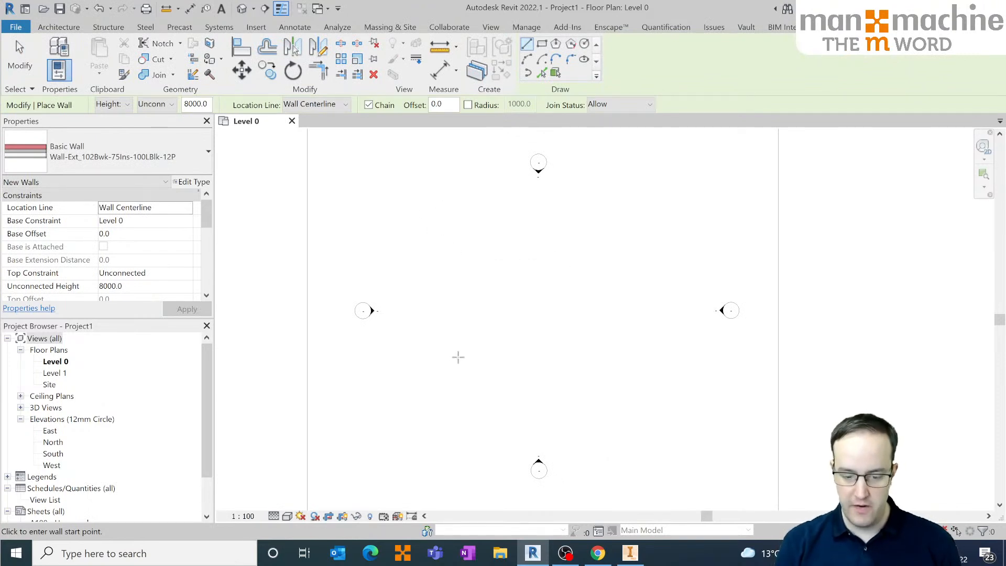
pyautogui.click(467, 232)
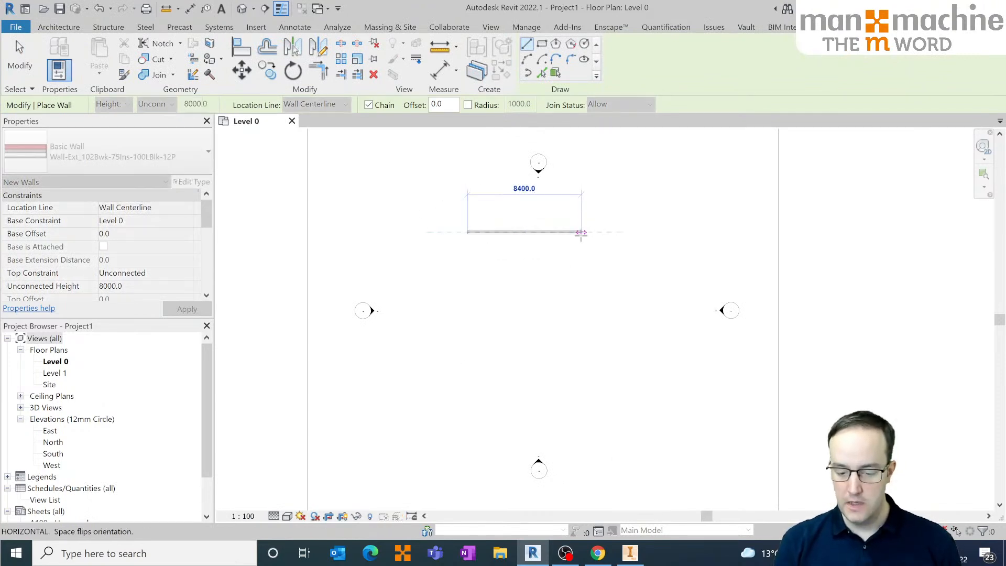
pyautogui.click(581, 232)
pyautogui.click(582, 384)
pyautogui.click(468, 384)
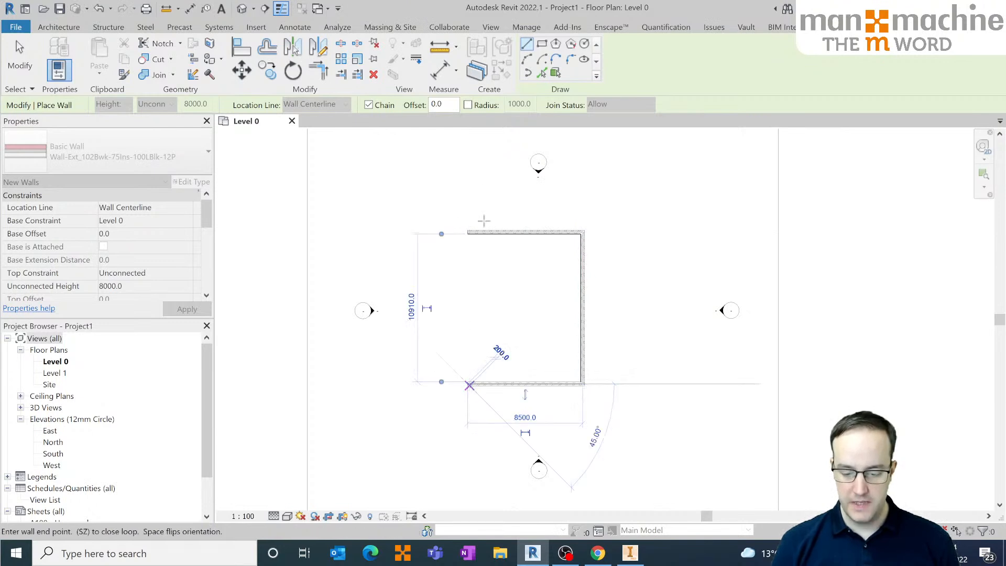
pyautogui.click(467, 232)
pyautogui.rightClick(434, 211)
pyautogui.click(448, 215)
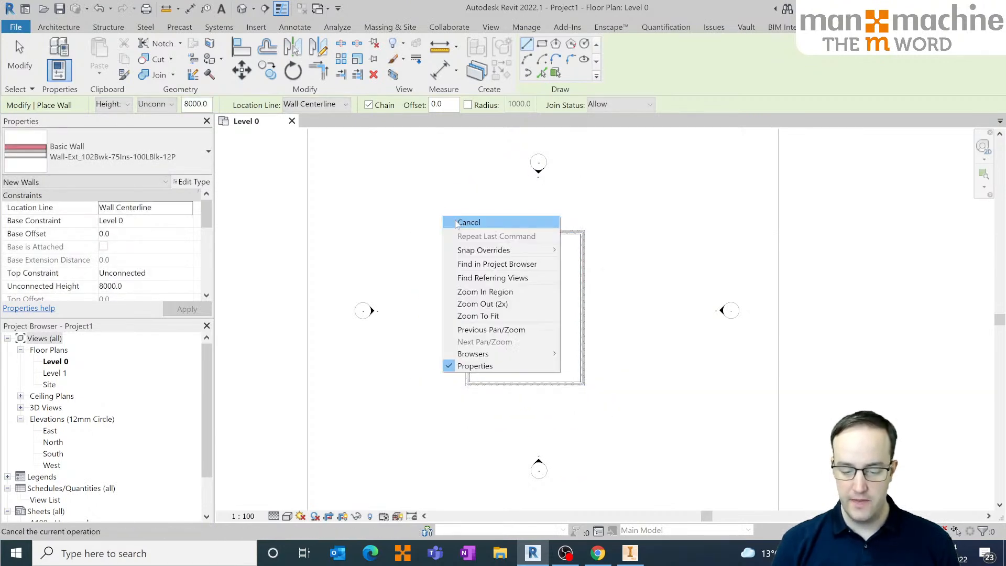
pyautogui.press('Escape')
pyautogui.scroll(-1, 505, 265)
pyautogui.scroll(3, 508, 270)
pyautogui.moveTo(416, 175); pyautogui.dragTo(693, 483)
pyautogui.scroll(-1, 681, 471)
pyautogui.moveTo(641, 400); pyautogui.dragTo(657, 415)
pyautogui.click(610, 397)
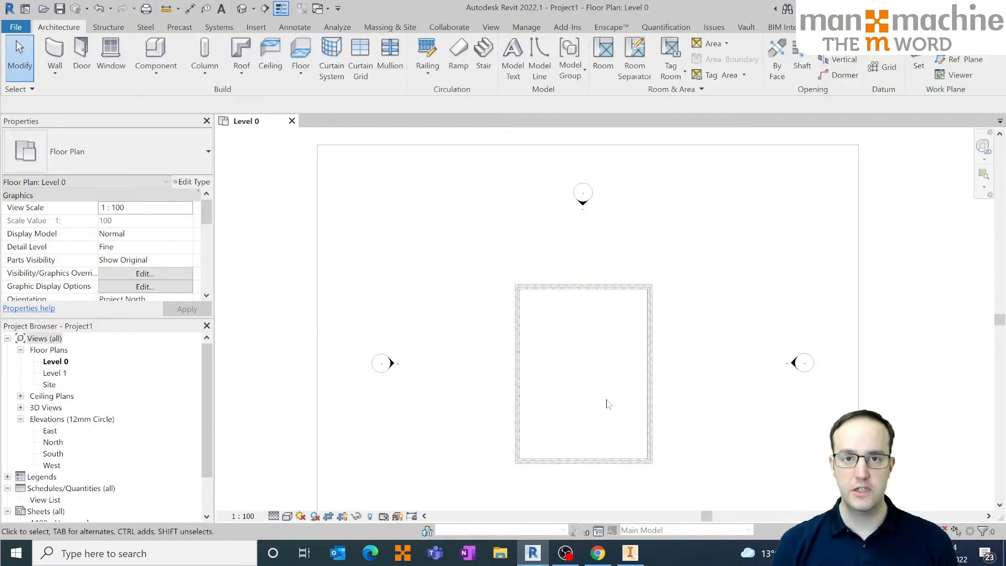
pyautogui.moveTo(599, 431); pyautogui.dragTo(532, 355, button='middle')
pyautogui.scroll(1, 523, 343)
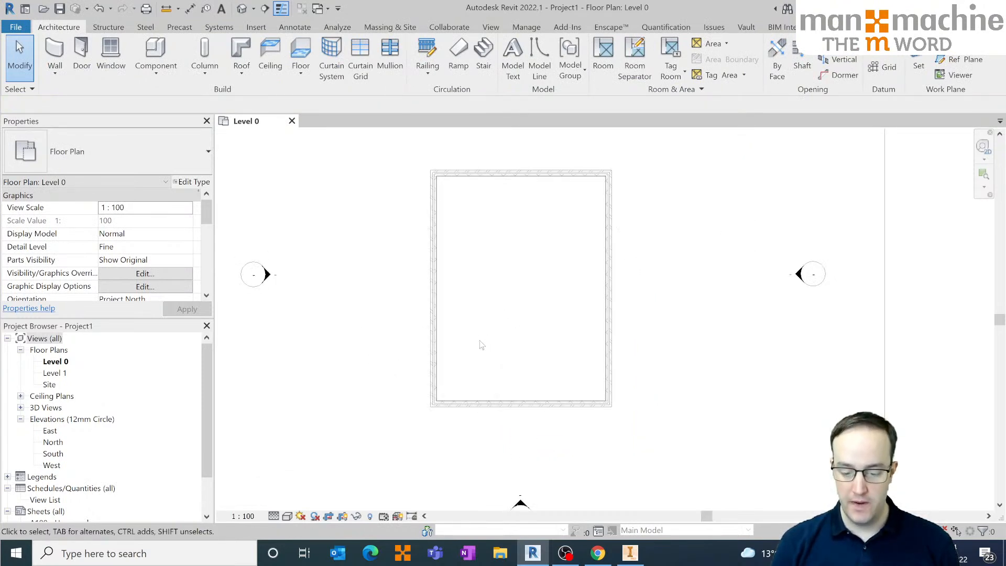
pyautogui.scroll(2, 490, 338)
pyautogui.scroll(-2, 478, 354)
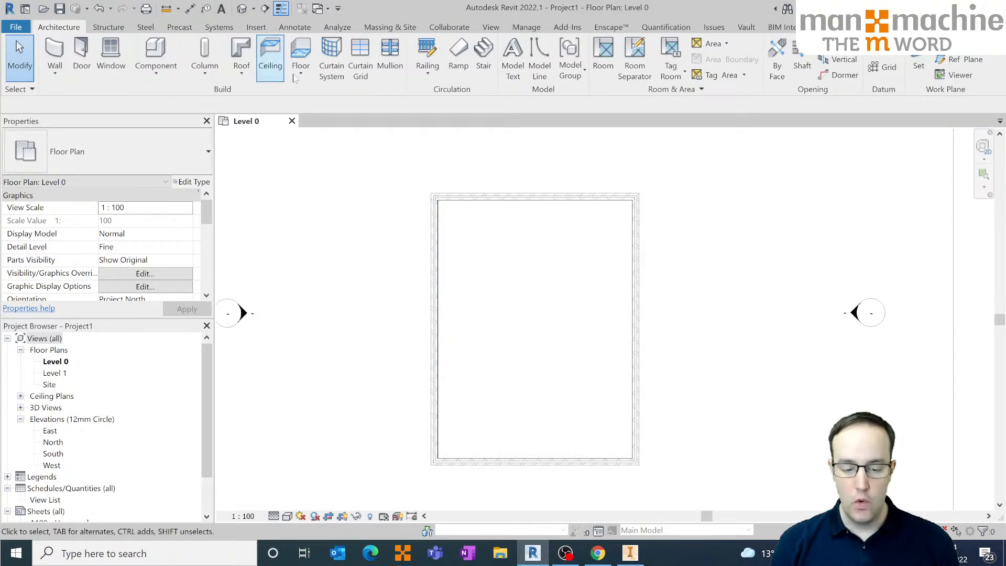
# - Create a Level 0 ground-bearing floor with 65 screed, 90 insulation and 125 concrete, bounded by all four walls, flipping the picked boundary lines
pyautogui.click(302, 52)
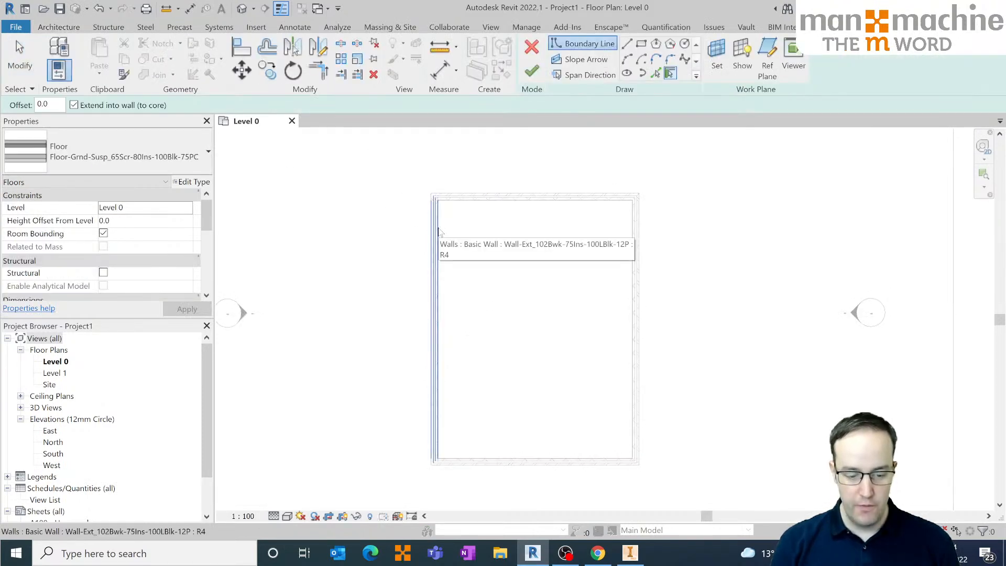
pyautogui.click(105, 152)
pyautogui.click(131, 220)
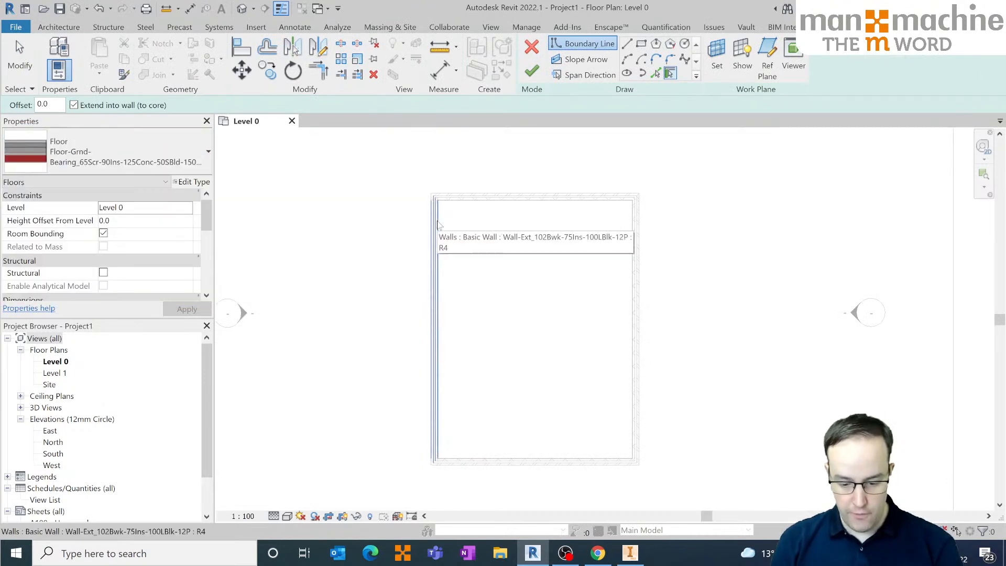
pyautogui.press('Tab')
pyautogui.click(438, 220)
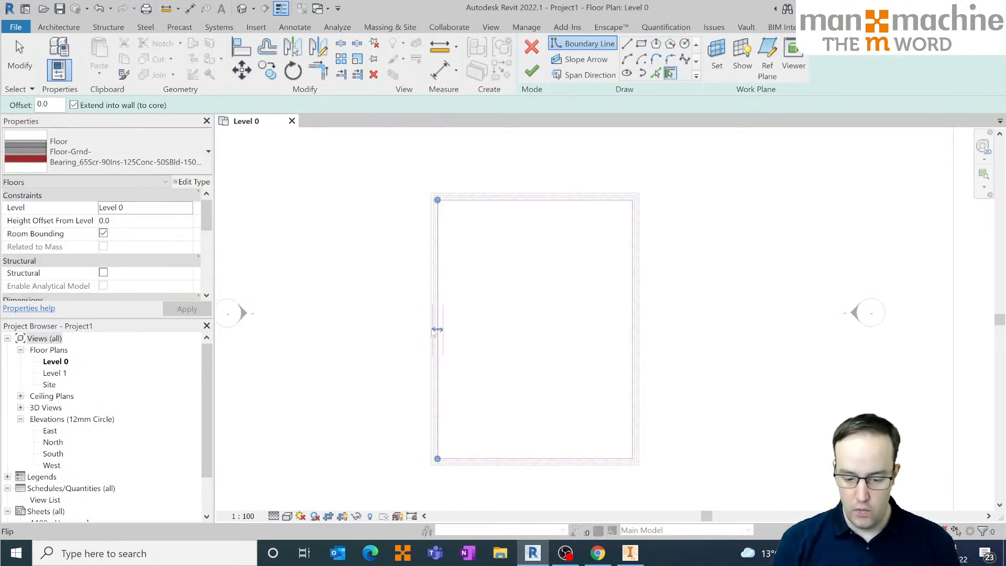
pyautogui.click(438, 330)
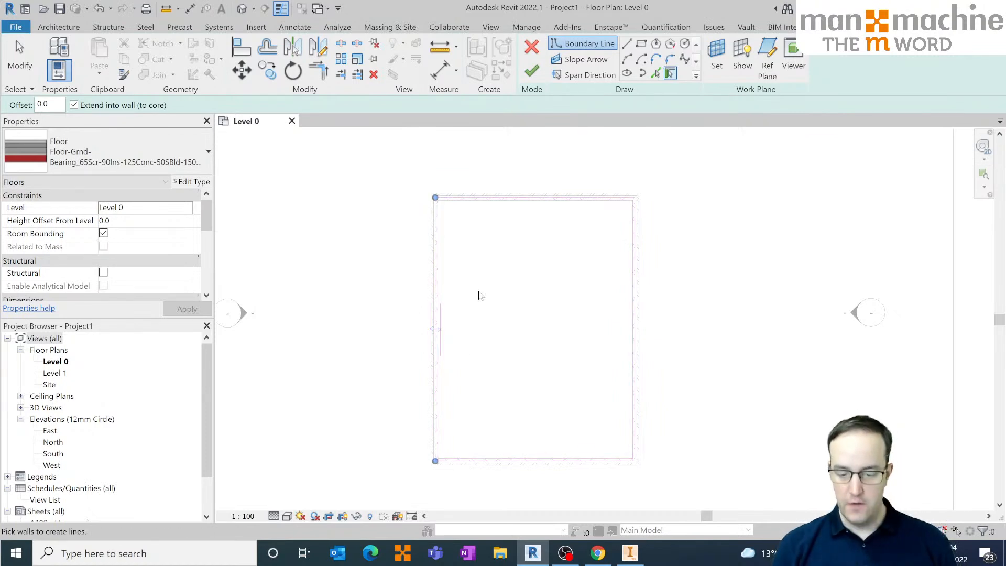
pyautogui.click(532, 71)
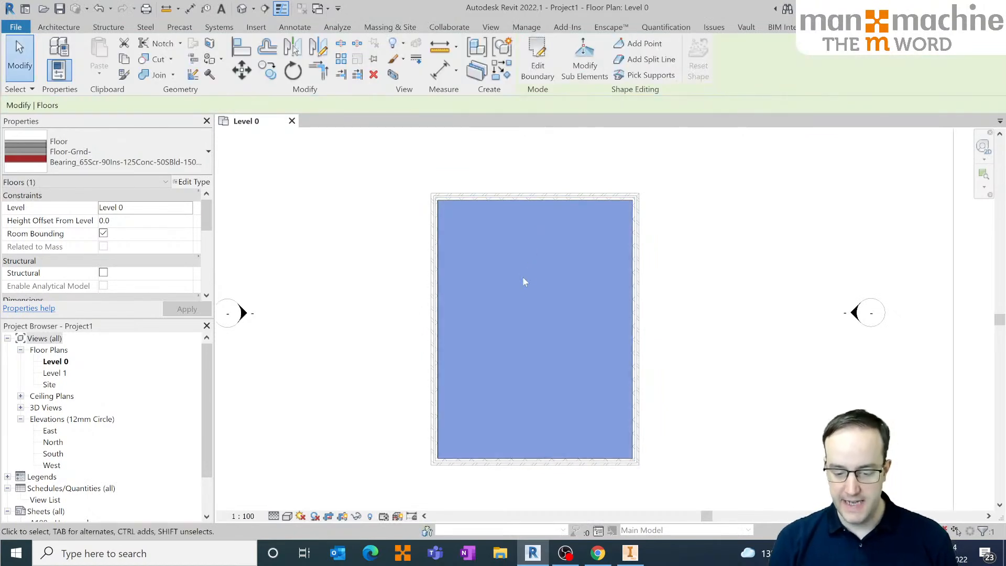
pyautogui.click(364, 252)
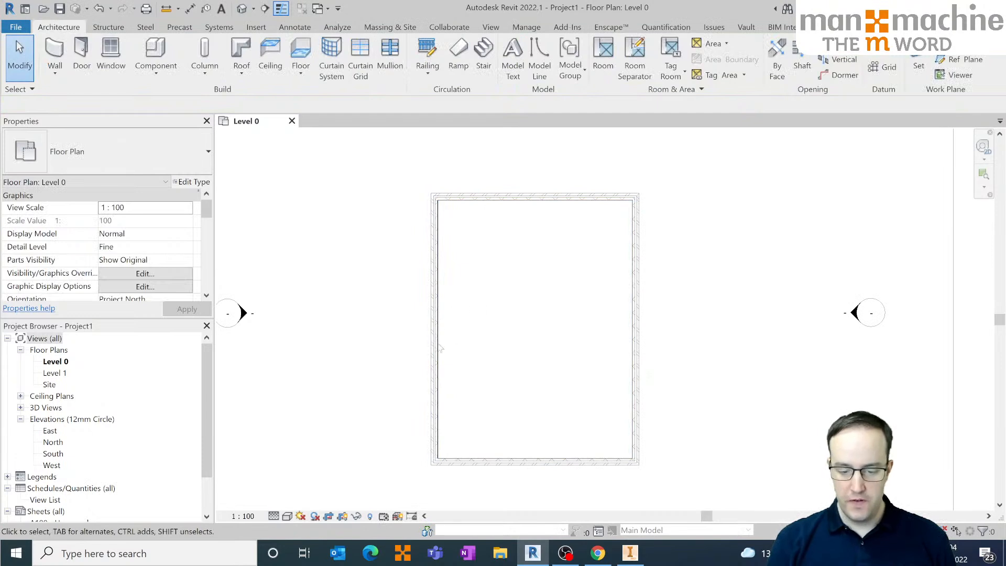
# - Place Windows_Sgl_Plain 1810x1210mm windows: three in the west wall, two in the north, two in the east and one in the south
pyautogui.click(111, 55)
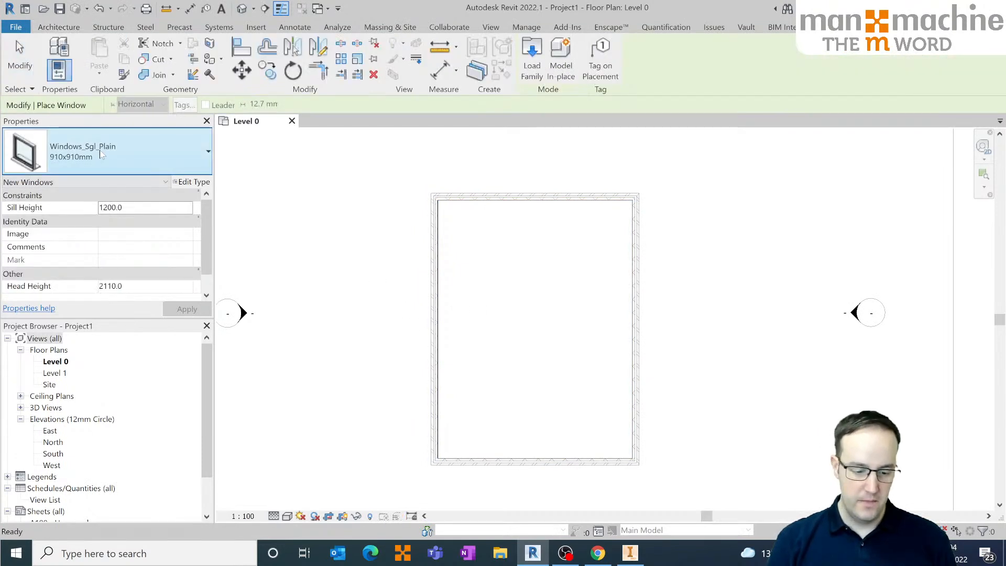
pyautogui.click(131, 169)
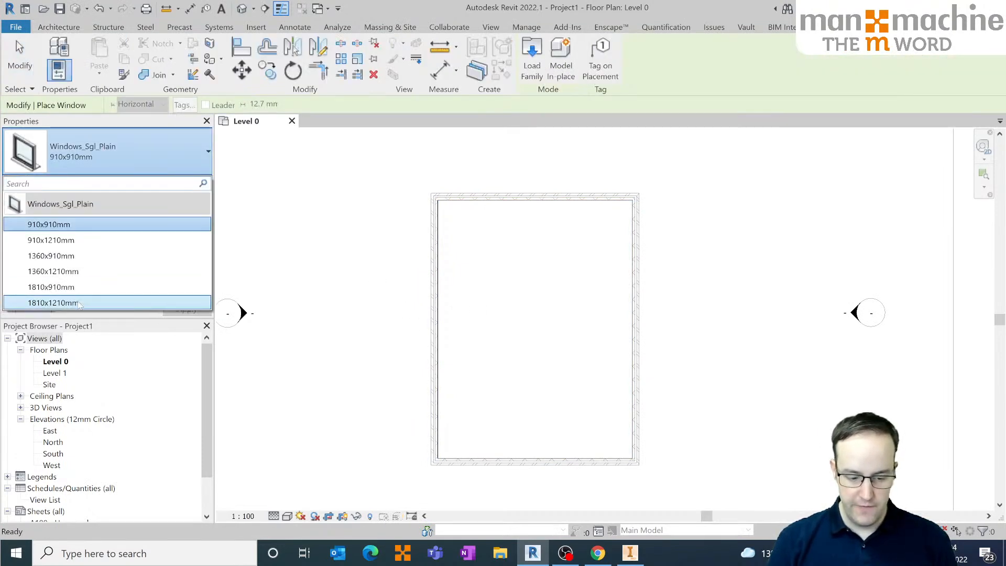
pyautogui.click(53, 303)
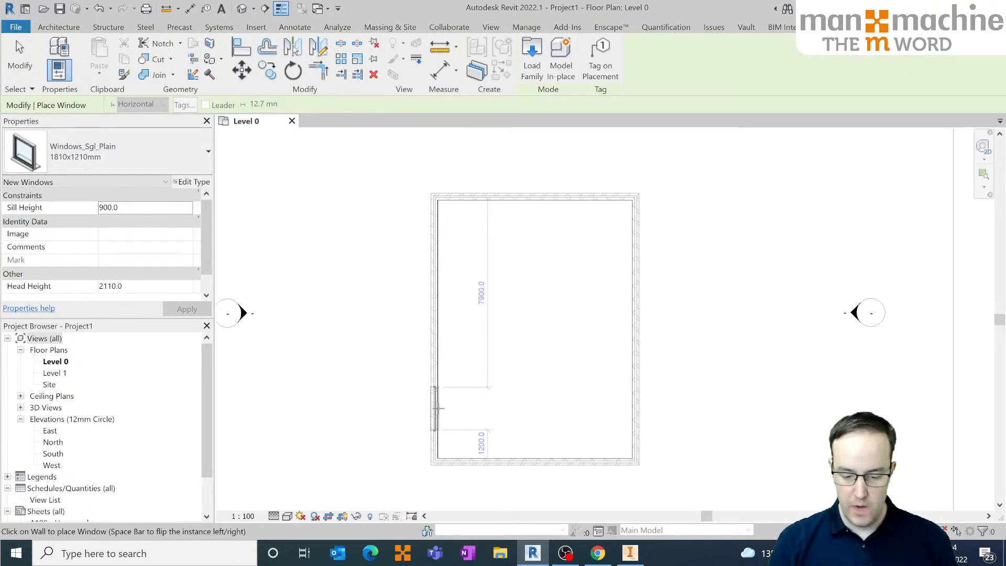
pyautogui.click(438, 408)
pyautogui.click(437, 321)
pyautogui.click(489, 197)
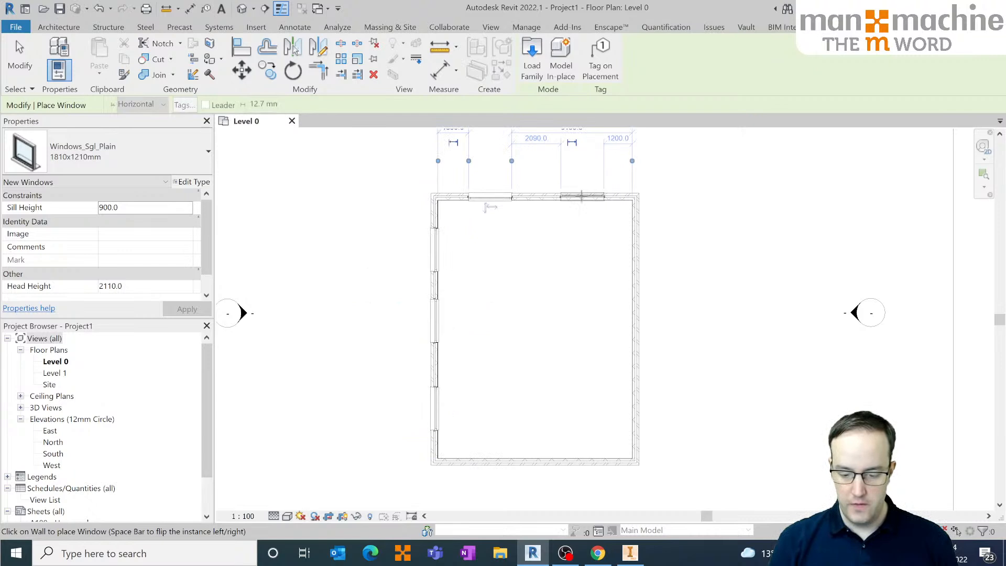
pyautogui.click(582, 197)
pyautogui.click(635, 381)
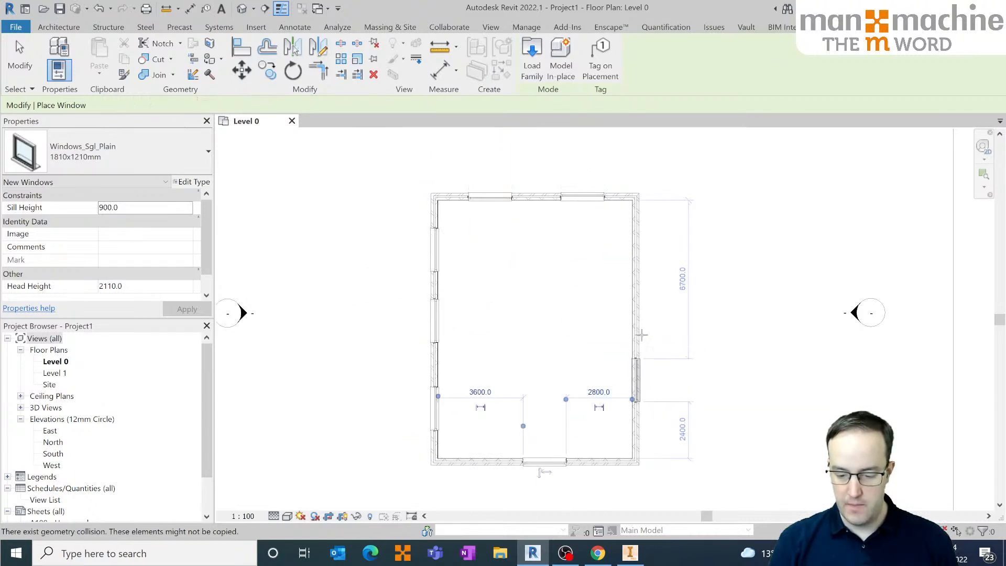
pyautogui.rightClick(729, 240)
pyautogui.click(729, 241)
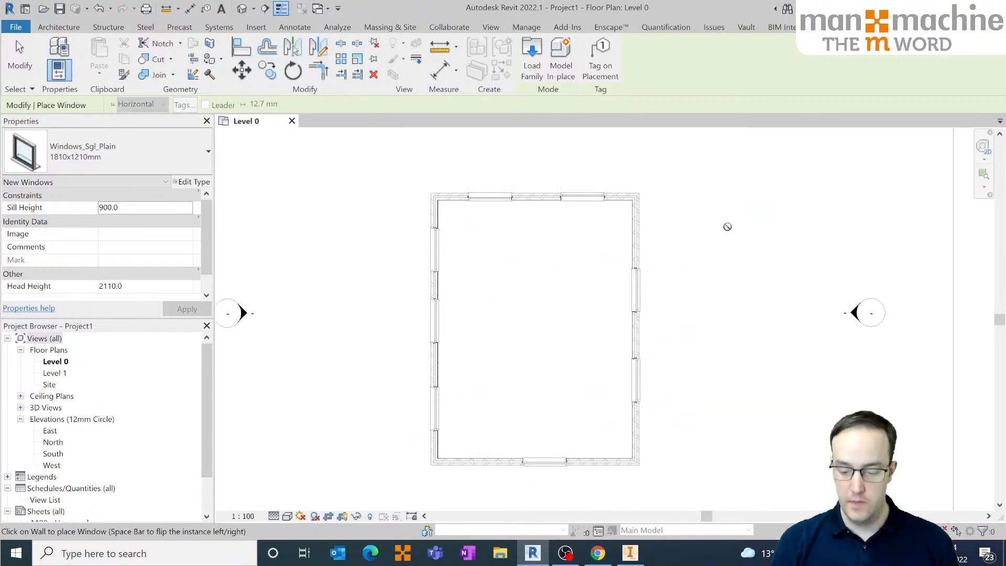
pyautogui.rightClick(723, 226)
pyautogui.click(739, 230)
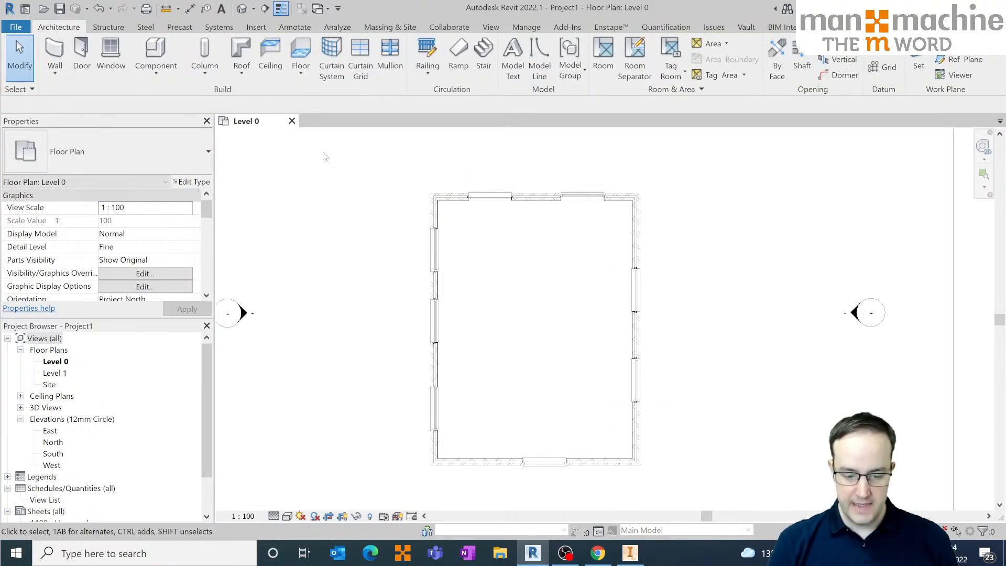
# - Create a Floor-Upper_160mmConc-CorusComFlor51 floor on Level 1 bounded by all four walls, joining and cutting its overlap out of the walls
pyautogui.doubleClick(55, 374)
pyautogui.click(300, 66)
pyautogui.click(131, 154)
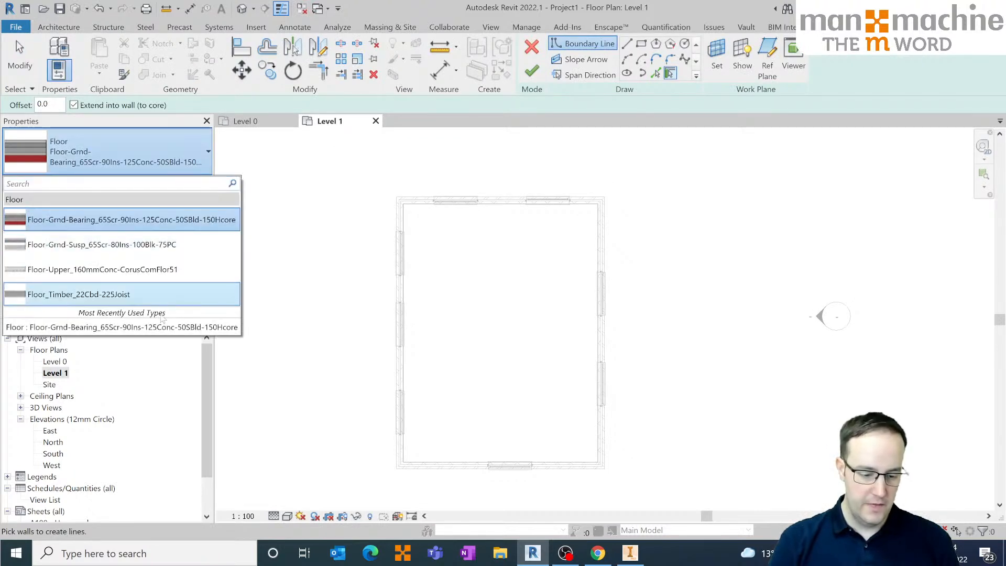
pyautogui.click(80, 269)
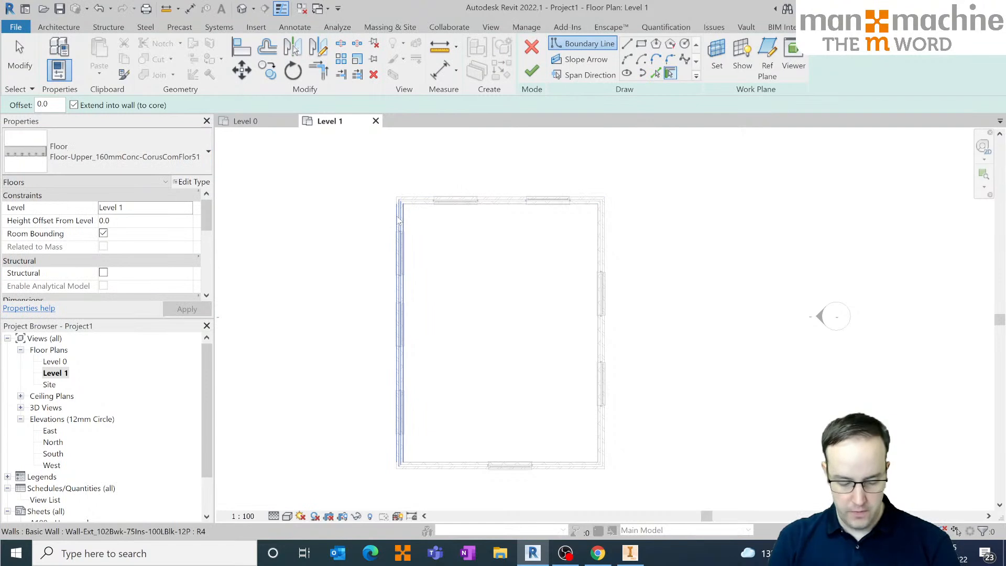
pyautogui.click(398, 220)
pyautogui.scroll(-3, 401, 338)
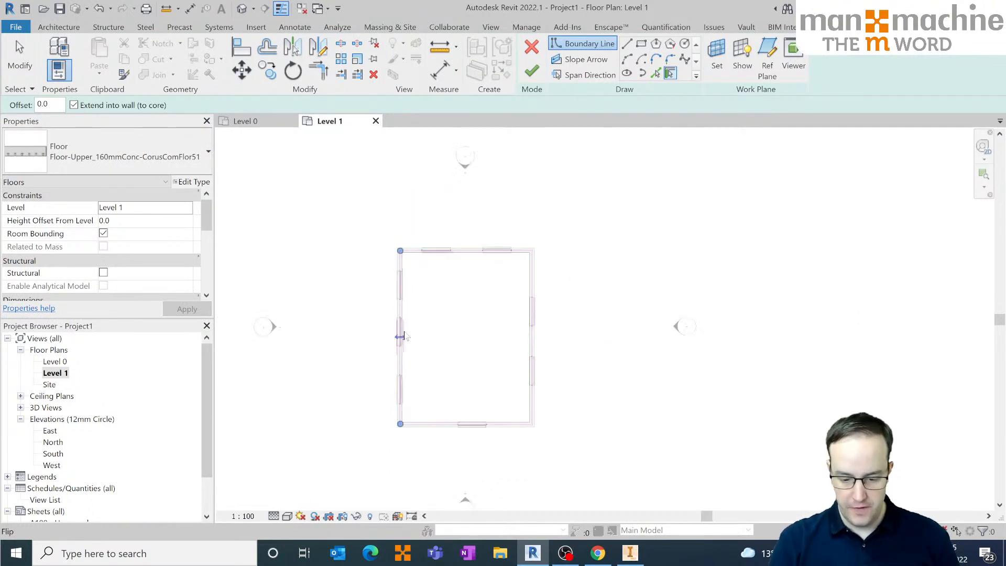
pyautogui.scroll(5, 401, 340)
pyautogui.scroll(-3, 435, 241)
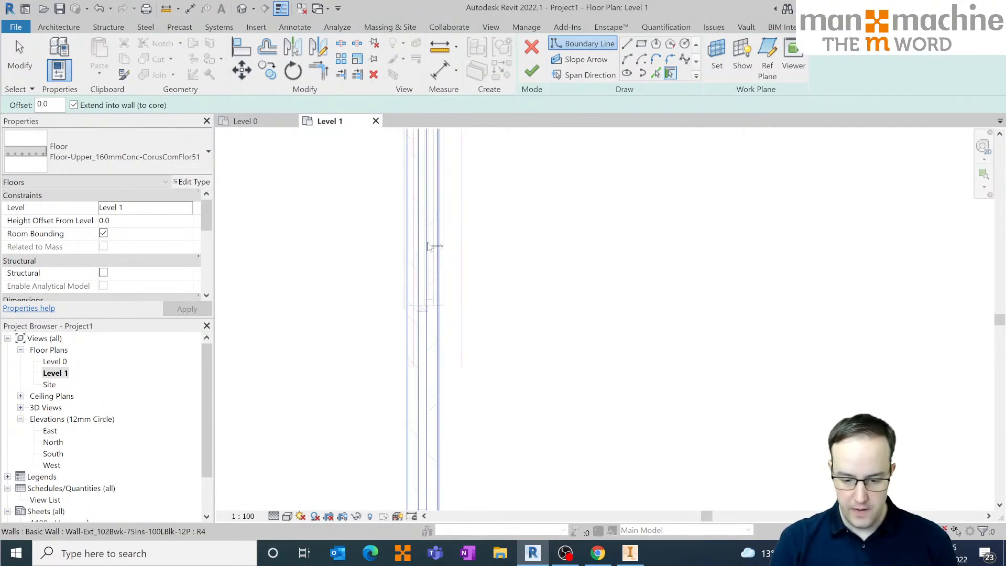
pyautogui.scroll(-5, 440, 283)
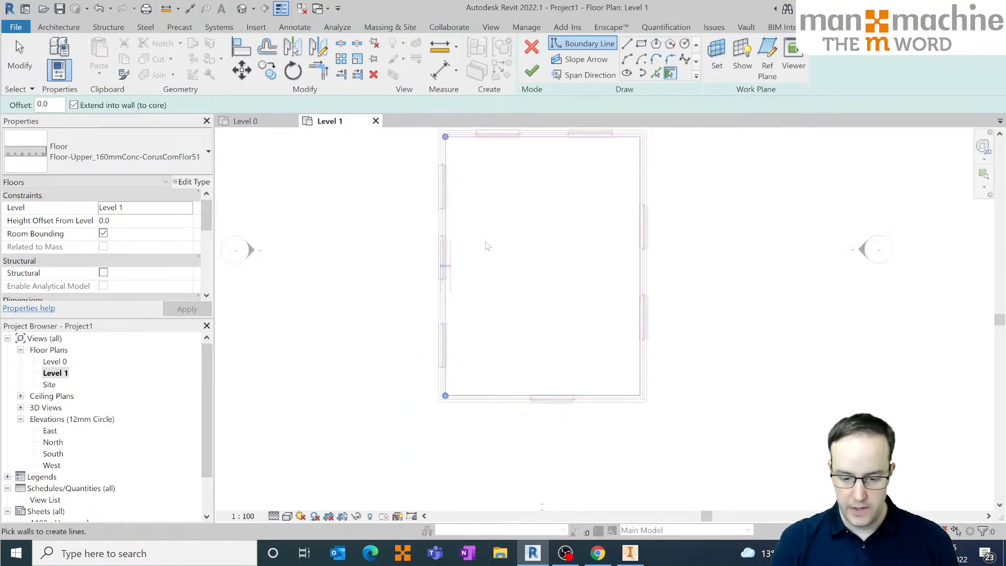
pyautogui.moveTo(487, 243); pyautogui.dragTo(479, 346, button='middle')
pyautogui.click(532, 72)
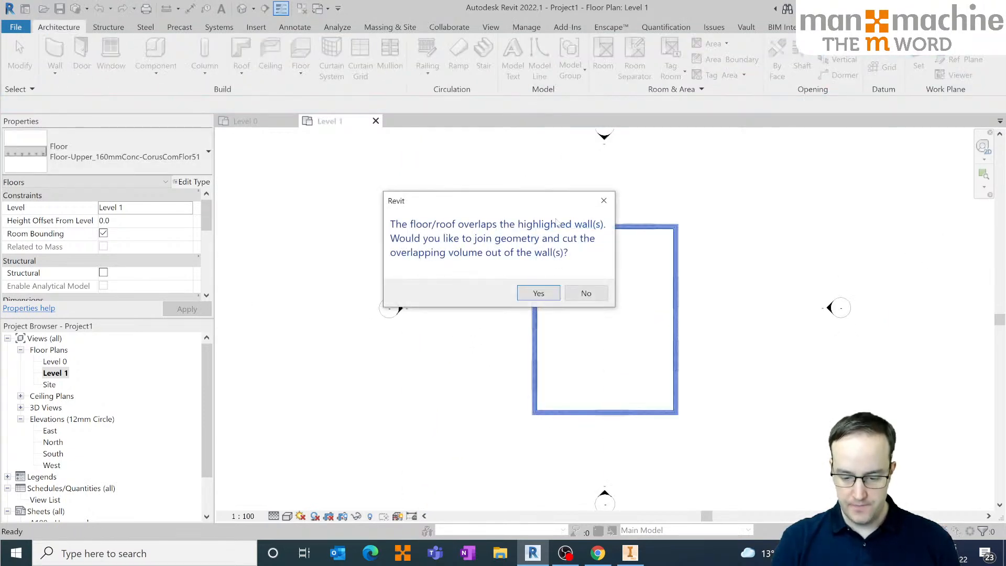
pyautogui.click(539, 294)
pyautogui.moveTo(504, 298); pyautogui.dragTo(513, 262, button='middle')
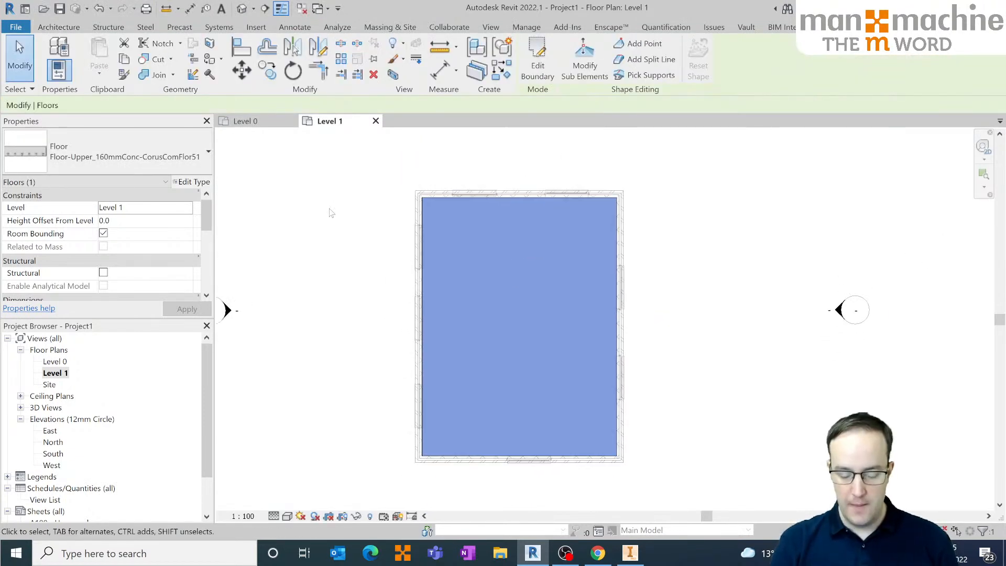
pyautogui.click(338, 173)
# - Open the default 3D view and examine the building's outer walls, windows and ground slab edge from several sides
pyautogui.click(241, 8)
pyautogui.keyDown('shift'); pyautogui.moveTo(524, 314); pyautogui.dragTo(631, 436, button='middle'); pyautogui.keyUp('shift')
pyautogui.scroll(4, 629, 425)
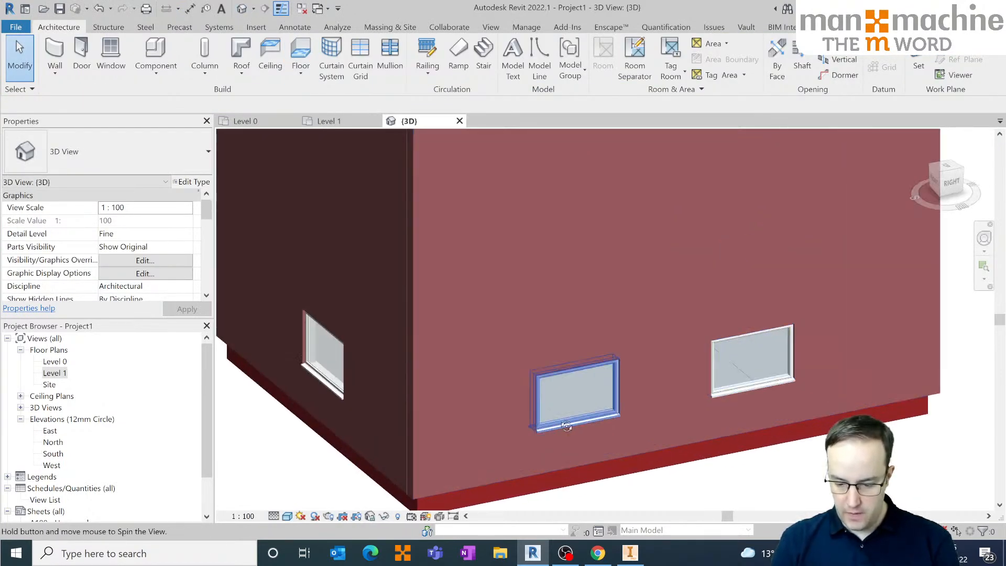
pyautogui.keyDown('shift'); pyautogui.moveTo(561, 425); pyautogui.dragTo(474, 412, button='middle'); pyautogui.keyUp('shift')
pyautogui.keyDown('shift'); pyautogui.moveTo(275, 439); pyautogui.dragTo(681, 498, button='middle'); pyautogui.keyUp('shift')
pyautogui.moveTo(530, 461); pyautogui.dragTo(587, 376, button='middle')
pyautogui.scroll(-1, 508, 350)
pyautogui.scroll(4, 405, 314)
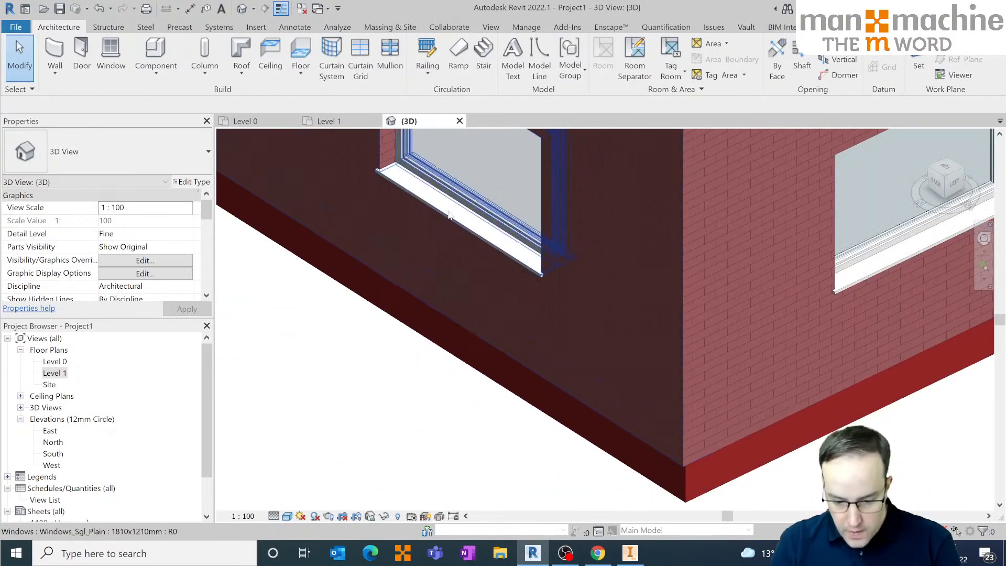
# - Inspect the windows along the brick walls up close, selecting them one after another
pyautogui.click(446, 216)
pyautogui.moveTo(704, 233); pyautogui.dragTo(561, 265, button='middle')
pyautogui.click(777, 279)
pyautogui.moveTo(691, 350); pyautogui.dragTo(361, 451, button='middle')
pyautogui.click(721, 213)
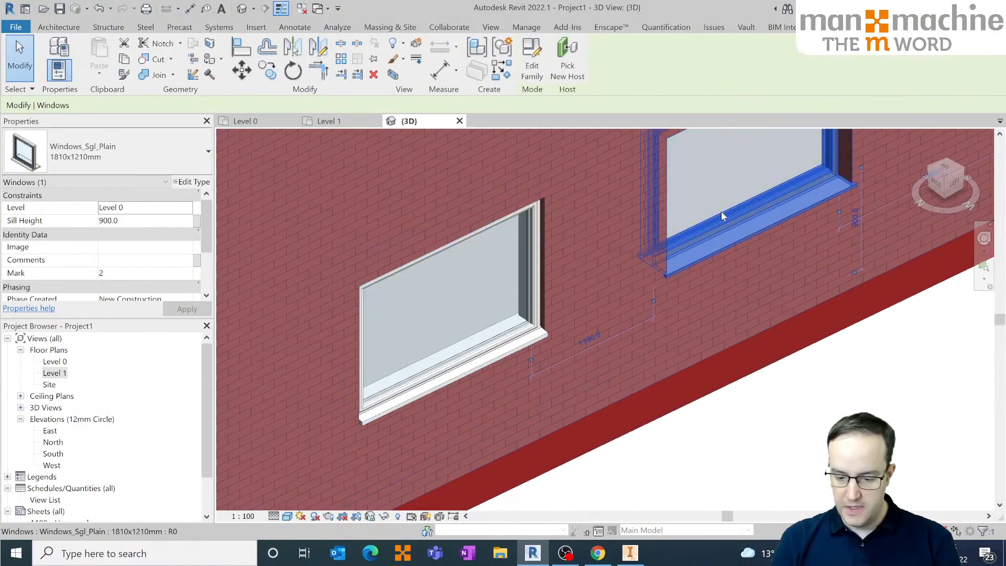
pyautogui.moveTo(740, 254); pyautogui.dragTo(684, 261, button='middle')
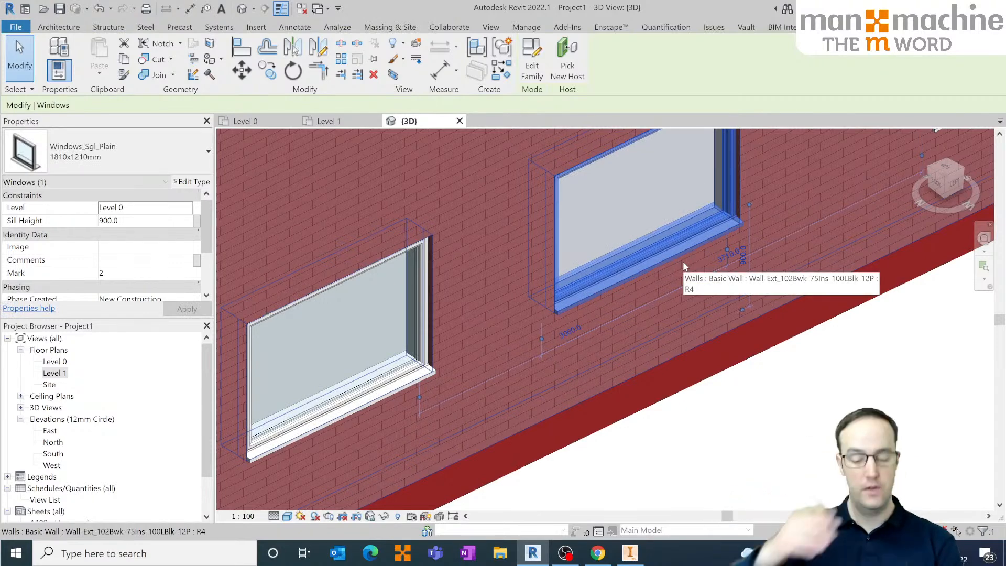
pyautogui.moveTo(788, 228); pyautogui.dragTo(426, 339, button='middle')
pyautogui.click(555, 309)
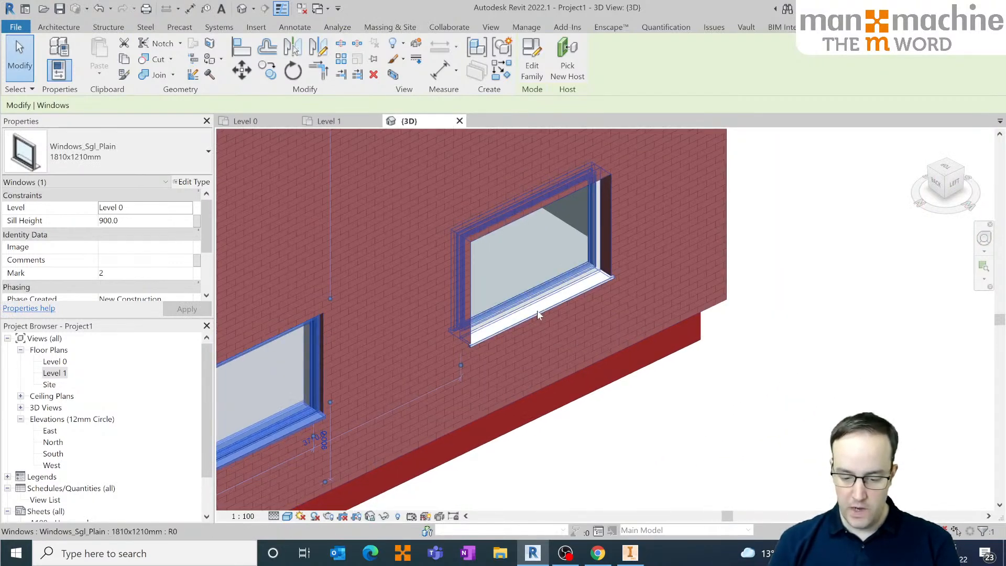
# - Examine the building from above, including the wall tops and upper floor, and return to the Level 1 plan by closing the 3D view
pyautogui.keyDown('shift'); pyautogui.moveTo(702, 311); pyautogui.dragTo(592, 314, button='middle'); pyautogui.keyUp('shift')
pyautogui.scroll(3, 597, 325)
pyautogui.scroll(-5, 608, 340)
pyautogui.click(775, 370)
pyautogui.keyDown('shift'); pyautogui.moveTo(775, 371); pyautogui.dragTo(597, 376, button='middle'); pyautogui.keyUp('shift')
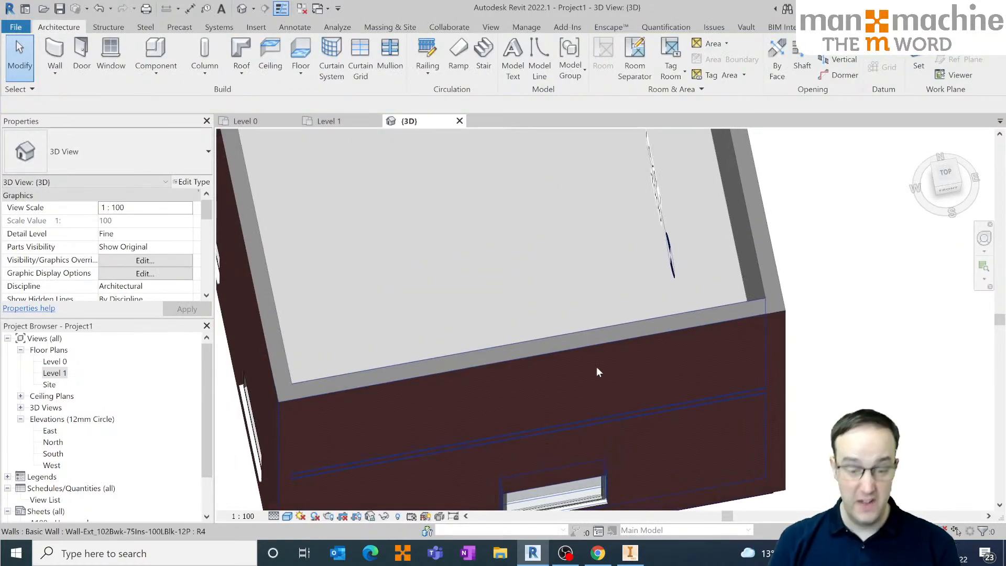
pyautogui.click(460, 121)
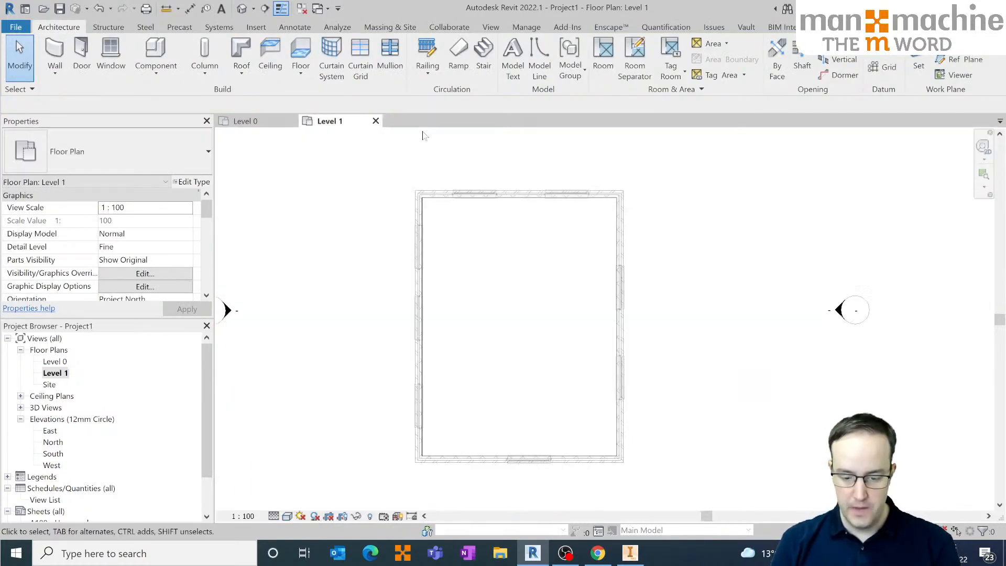
# - Open the East elevation and extend both ends of the Level 0 and Level 1 lines past the building's sides
pyautogui.scroll(-3, 94, 427)
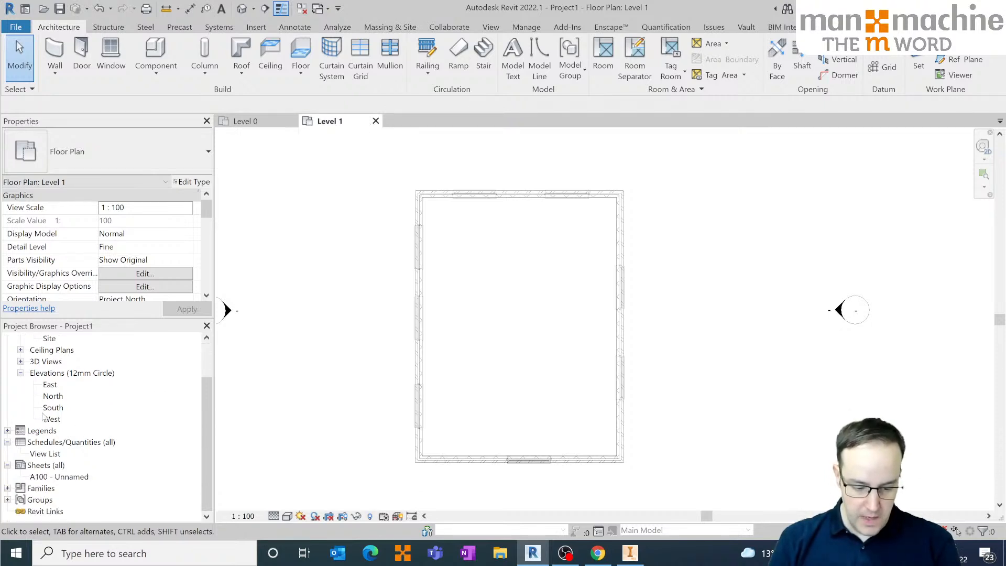
pyautogui.doubleClick(51, 385)
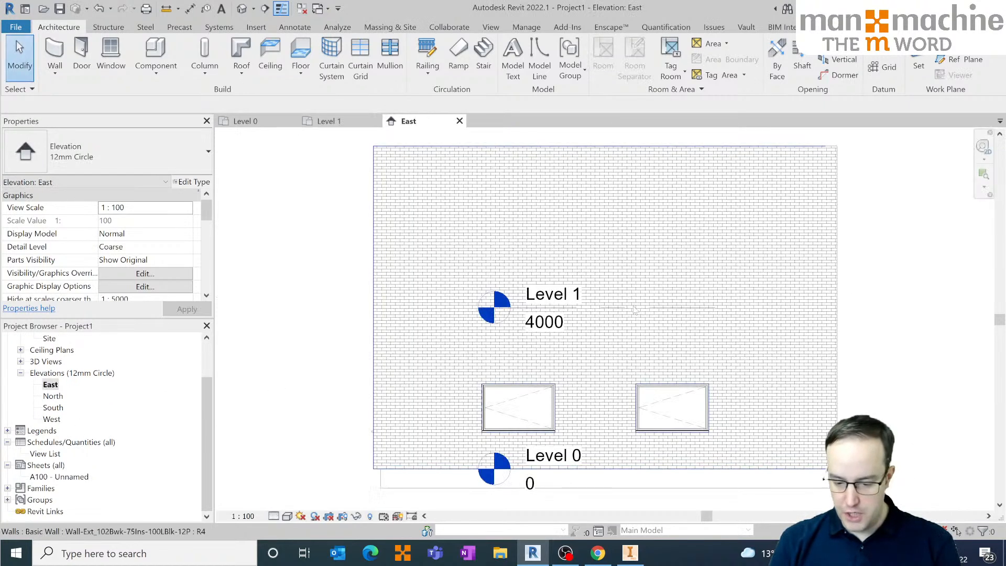
pyautogui.scroll(-2, 530, 304)
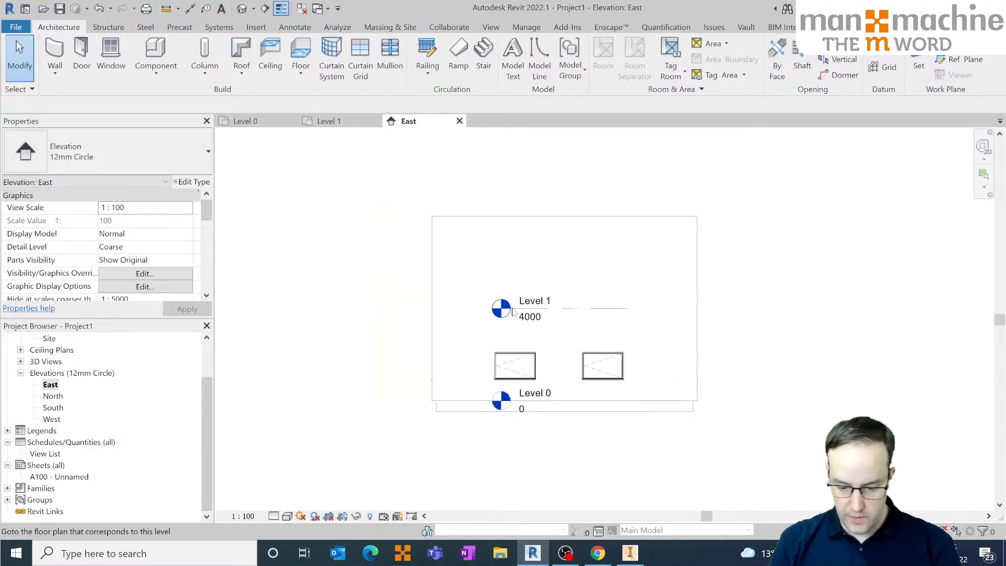
pyautogui.press('Tab')
pyautogui.click(528, 299)
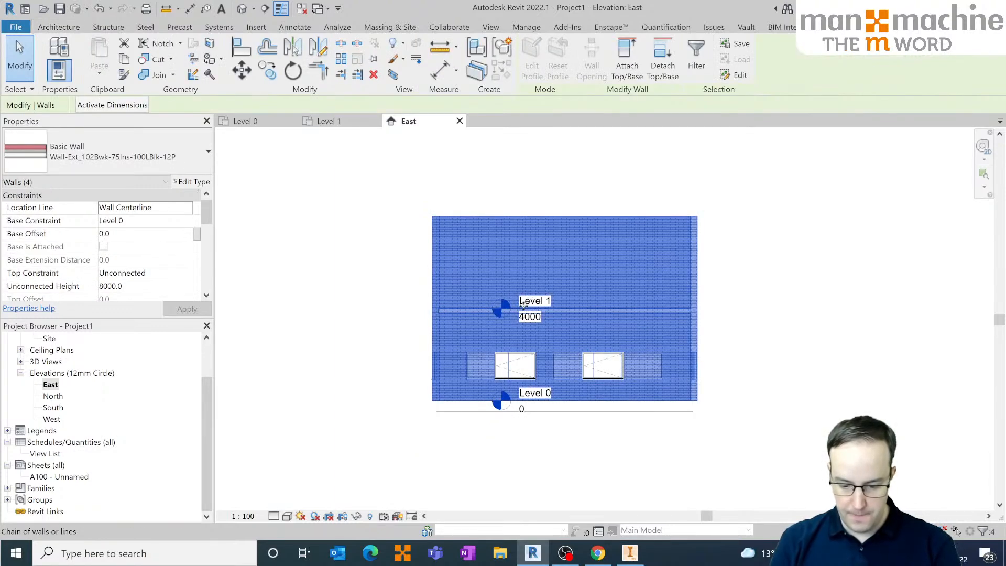
pyautogui.click(527, 302)
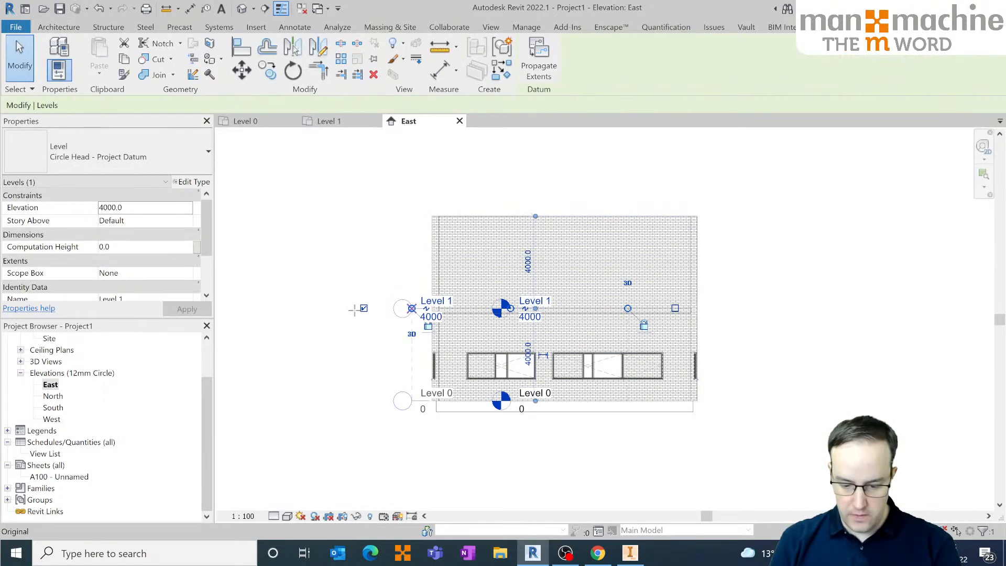
pyautogui.moveTo(354, 311); pyautogui.dragTo(354, 309)
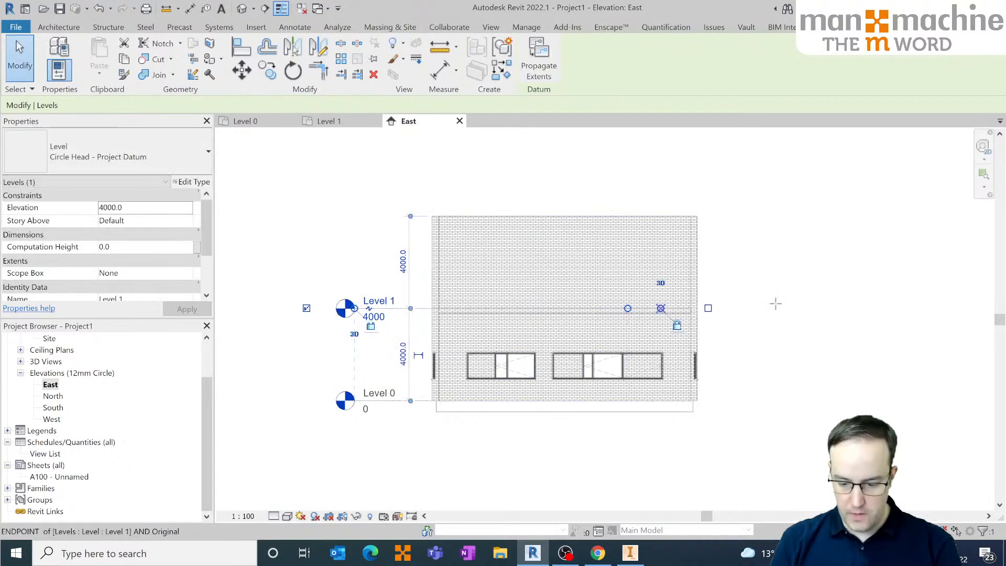
pyautogui.press('Escape')
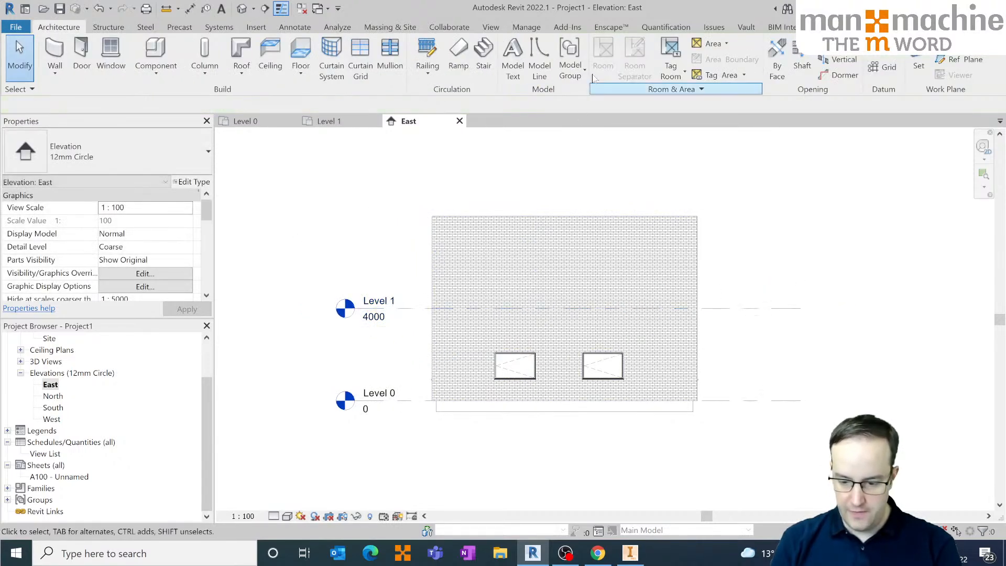
# - Add a new level line above Level 1, aligned with the existing level ends, and set it 4000 mm above Level 1
pyautogui.click(883, 57)
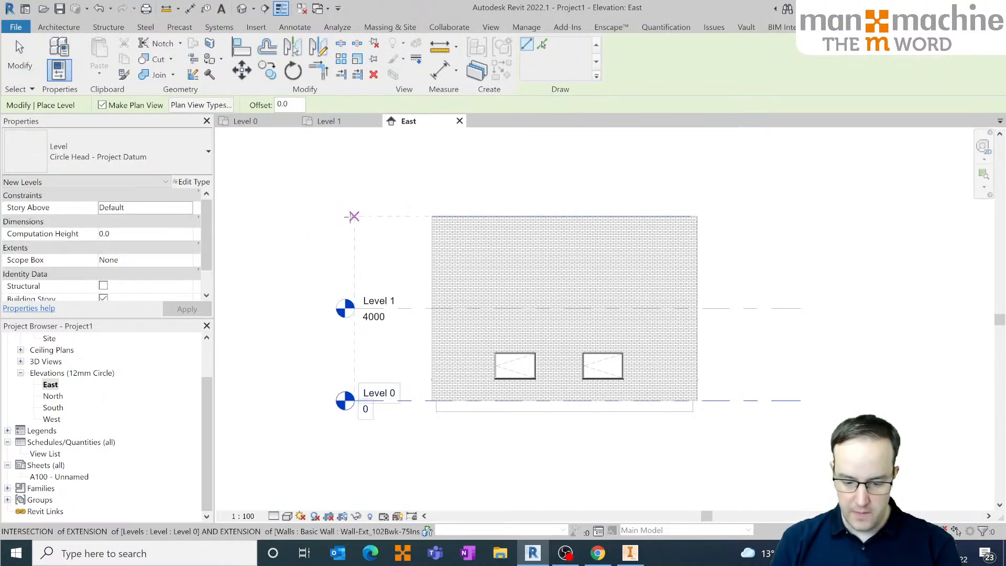
pyautogui.click(353, 224)
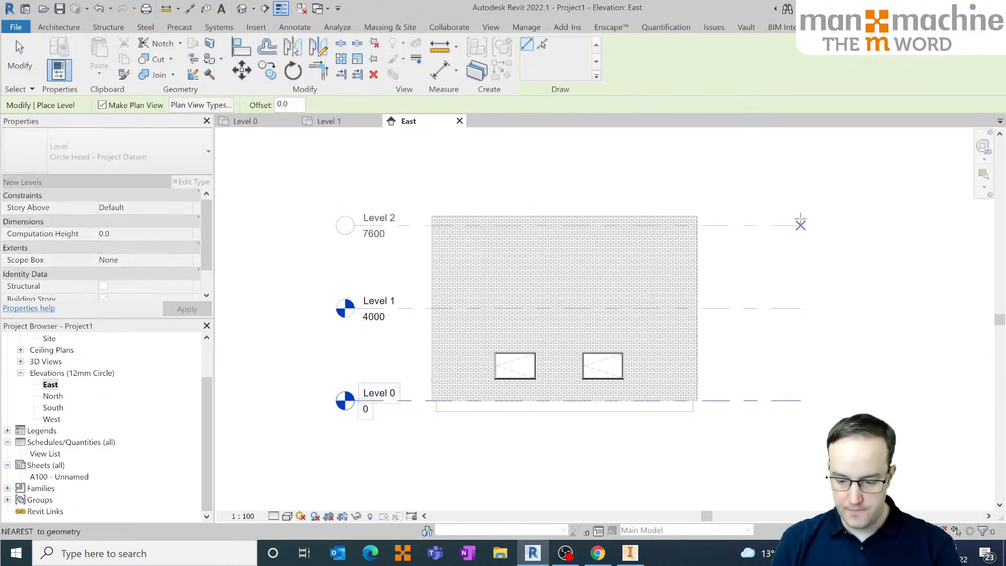
pyautogui.click(801, 225)
pyautogui.press('Escape')
pyautogui.press('Escape')
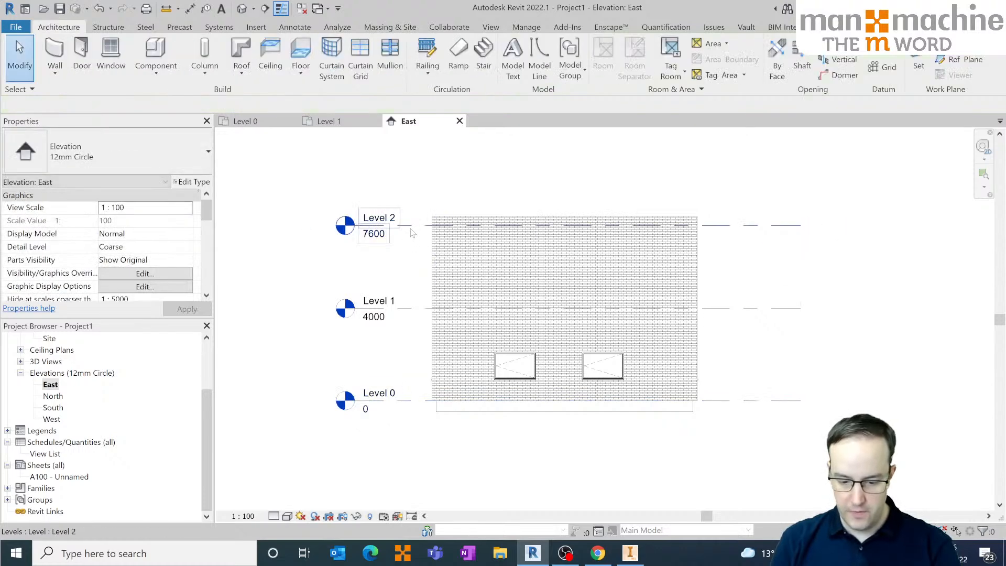
pyautogui.click(373, 232)
pyautogui.click(438, 266)
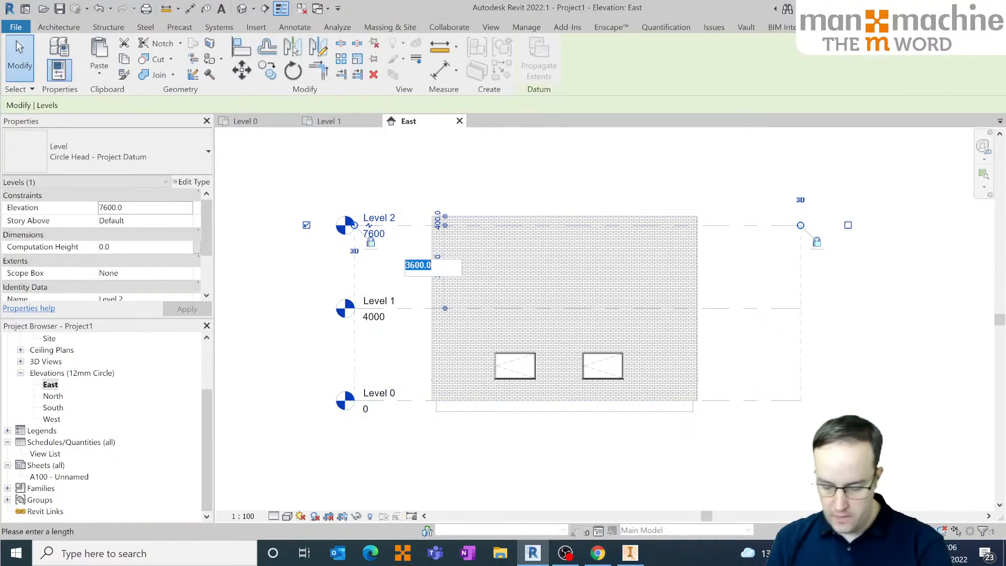
pyautogui.write('4000')
pyautogui.press('Return')
pyautogui.press('Escape')
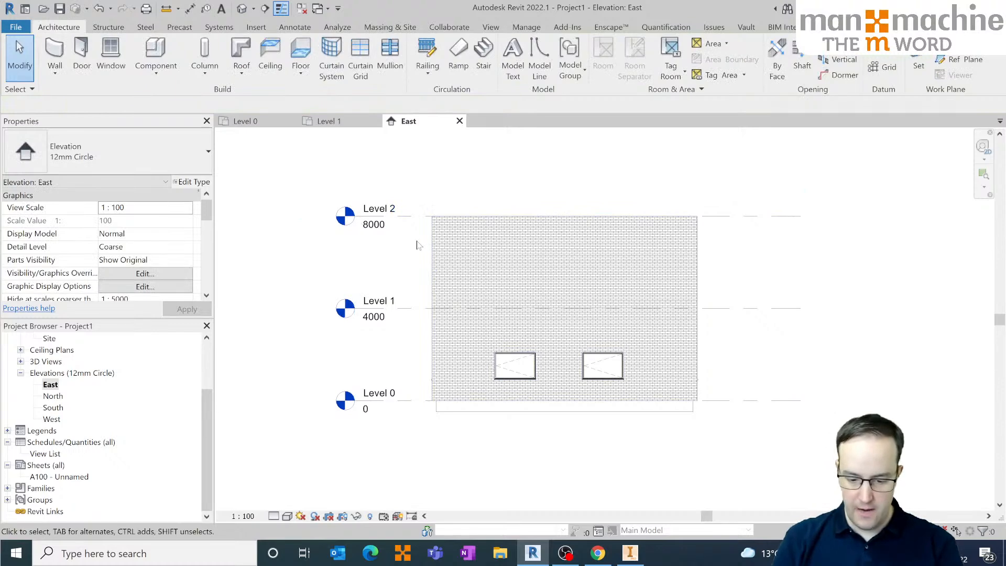
# - Set the unconnected height of all four exterior walls to 8500 and close the East elevation
pyautogui.click(498, 231)
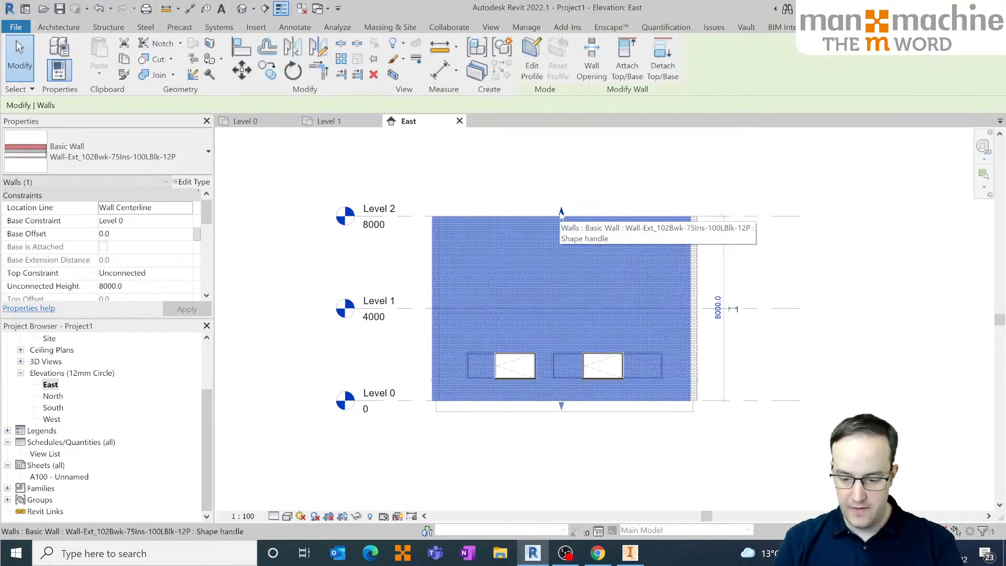
pyautogui.press('Escape')
pyautogui.press('Tab')
pyautogui.click(675, 241)
pyautogui.click(135, 286)
pyautogui.write('85')
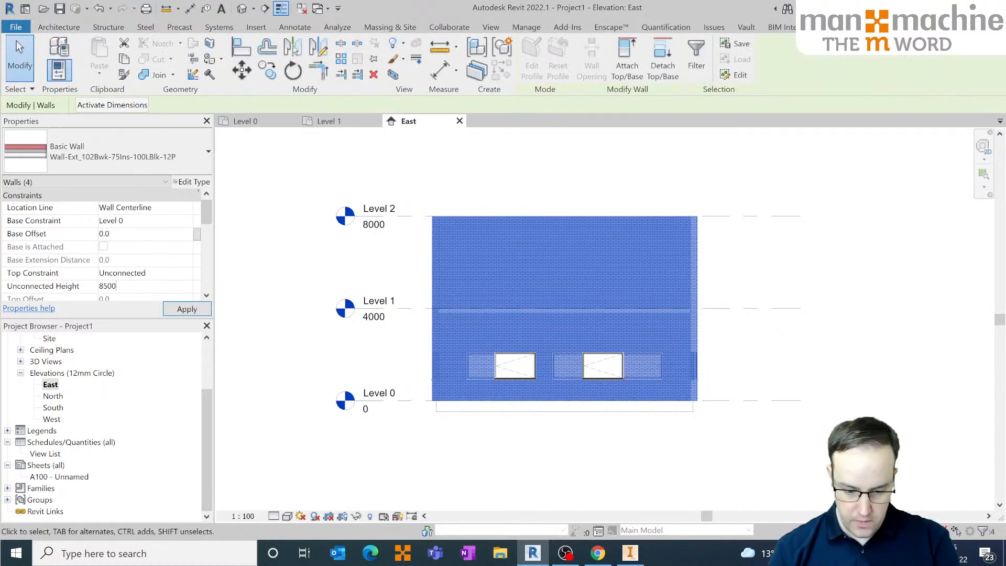
pyautogui.click(448, 174)
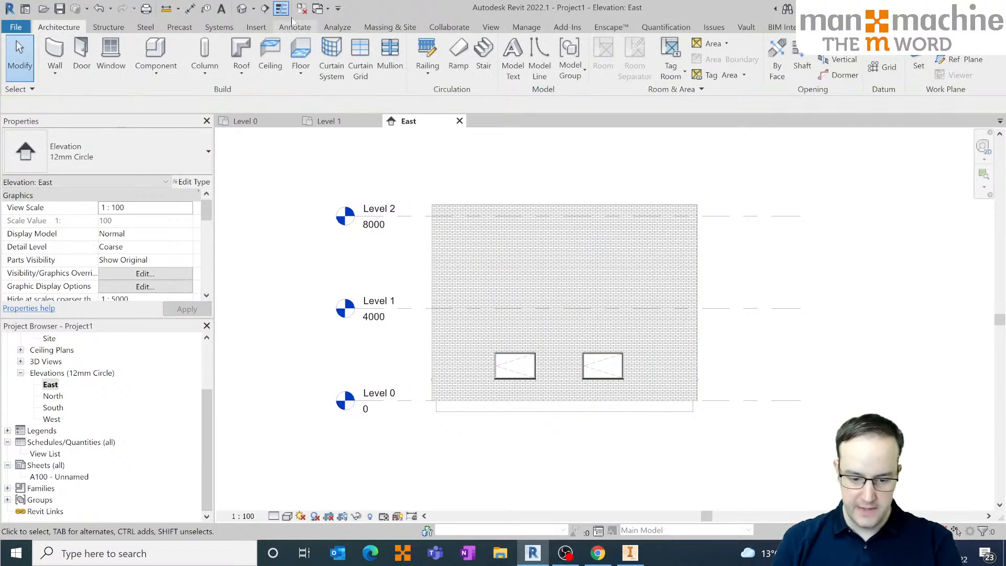
pyautogui.click(459, 120)
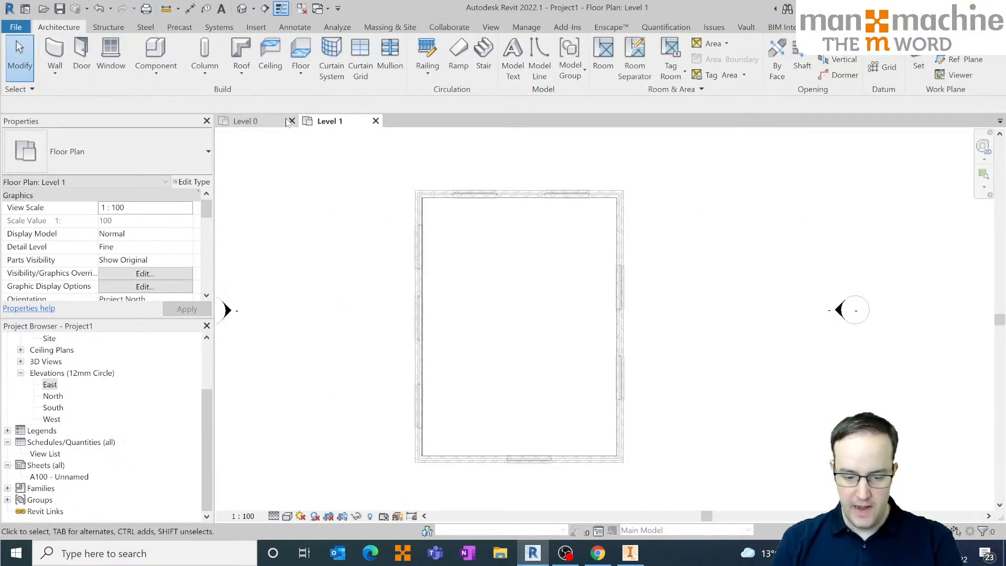
# - Start a Roof by Footprint on the Level 2 plan with sloped boundary lines along the outer faces of all four walls
pyautogui.moveTo(358, 322)
pyautogui.mouseDown(button='middle')
pyautogui.moveTo(352, 291)
pyautogui.moveTo(356, 320)
pyautogui.mouseUp(button='middle')
pyautogui.moveTo(318, 251); pyautogui.dragTo(310, 223, button='middle')
pyautogui.scroll(5, 62, 370)
pyautogui.doubleClick(55, 396)
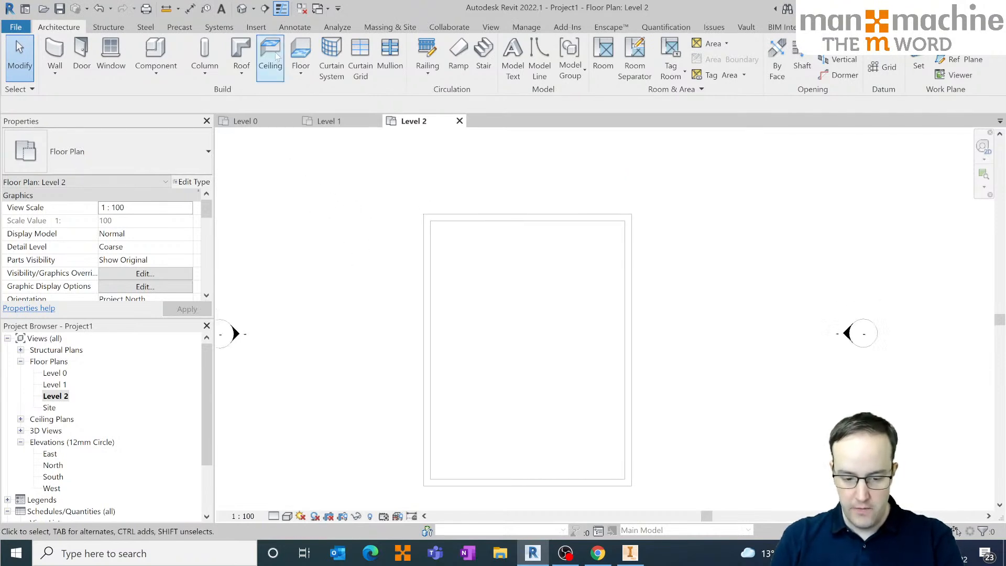
pyautogui.click(249, 50)
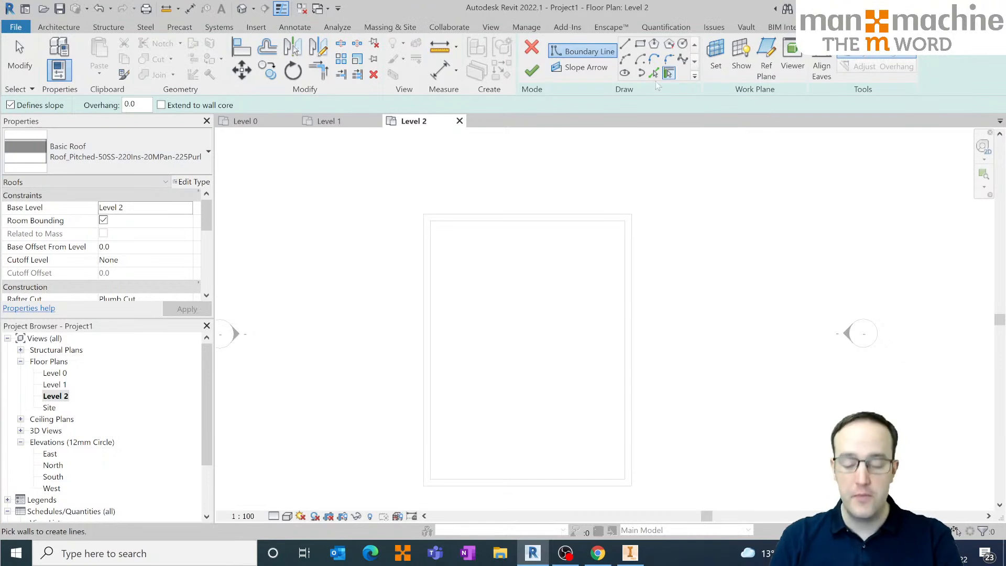
pyautogui.press('Tab')
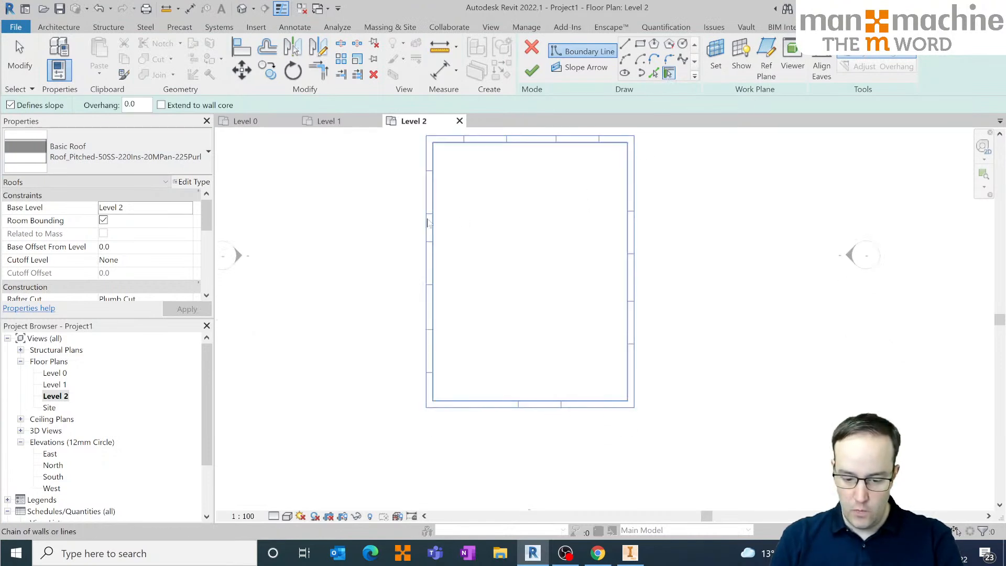
pyautogui.click(428, 223)
pyautogui.rightClick(680, 191)
pyautogui.rightClick(693, 183)
pyautogui.click(712, 189)
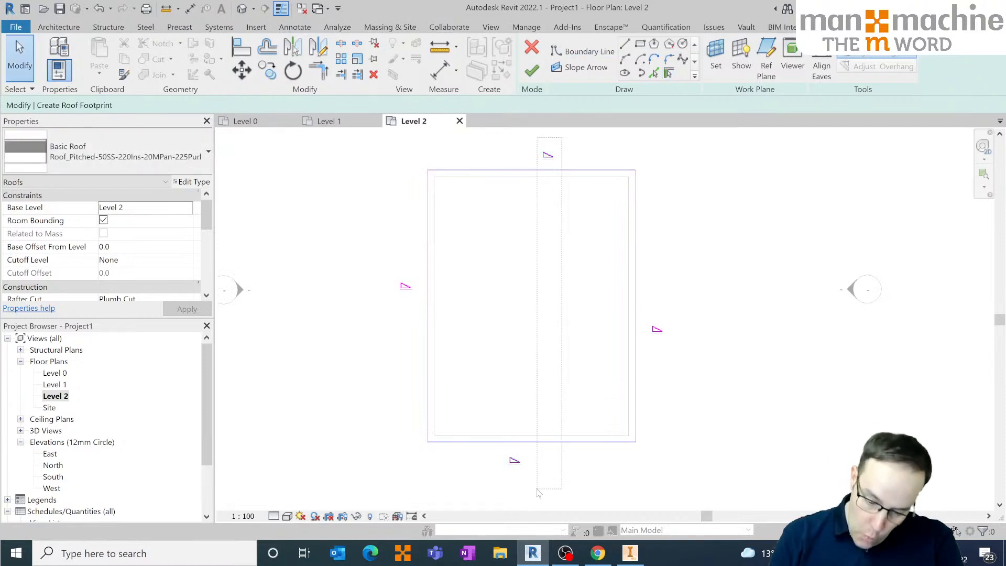
# - Remove the slope definition from the two short roof edges and finish the gable roof with the walls attached to it
pyautogui.moveTo(497, 257); pyautogui.dragTo(325, 97)
pyautogui.click(224, 106)
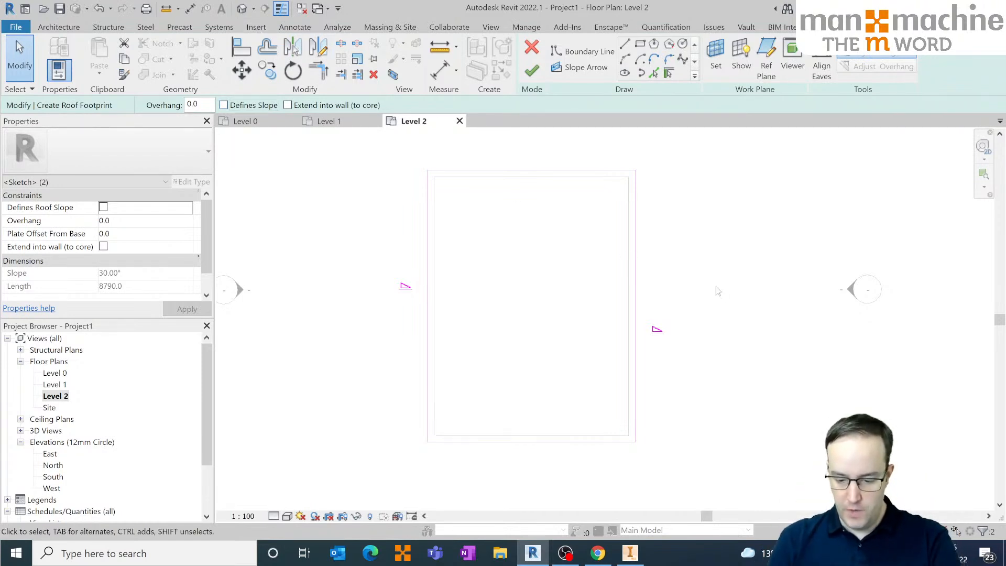
pyautogui.click(483, 278)
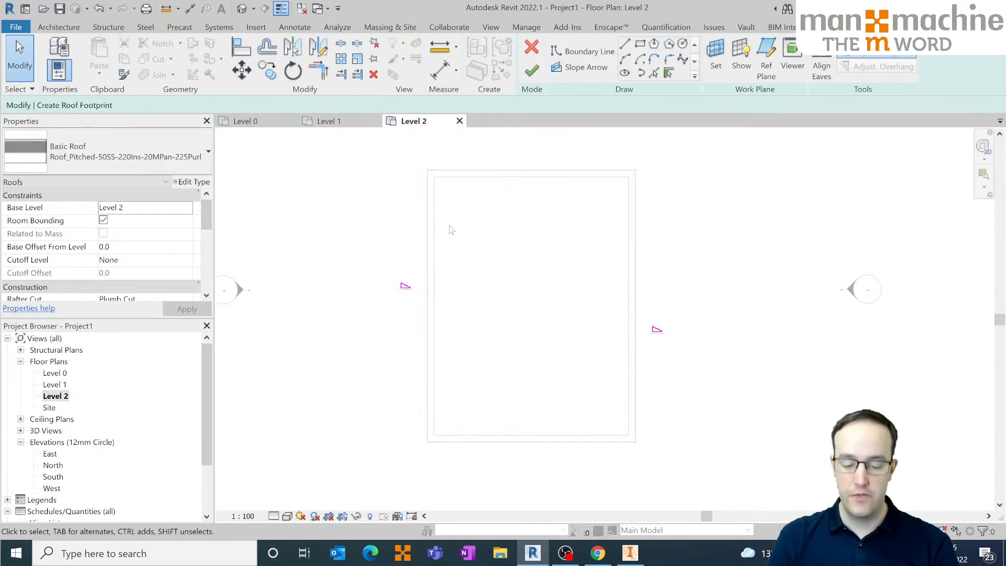
pyautogui.click(532, 71)
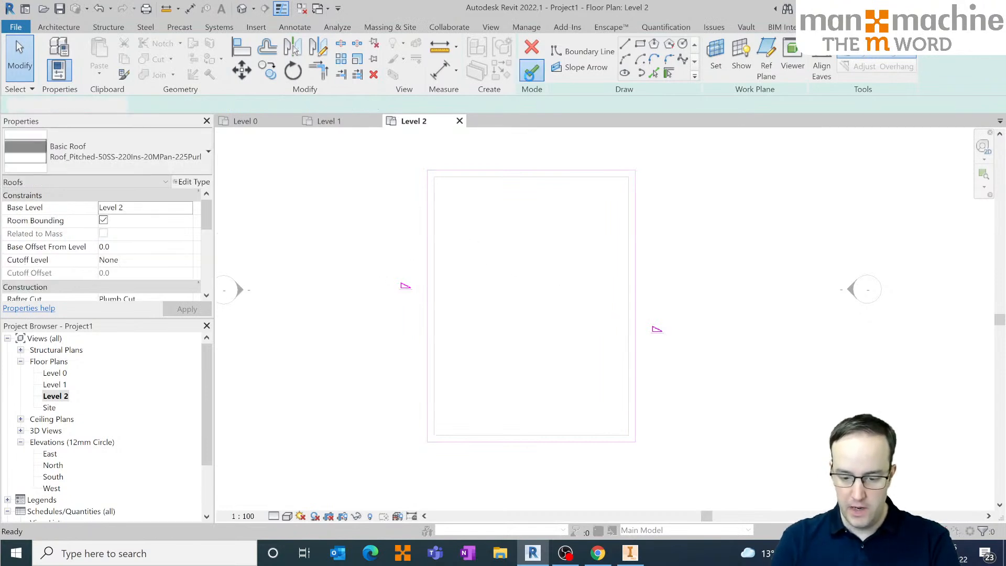
pyautogui.click(549, 282)
pyautogui.scroll(2, 526, 265)
pyautogui.moveTo(526, 265); pyautogui.dragTo(420, 228, button='middle')
pyautogui.click(418, 228)
# - In the 3D view, copy all the Windows_Sgl_Plain 1810x1210mm windows and paste them aligned to Level 1
pyautogui.click(249, 9)
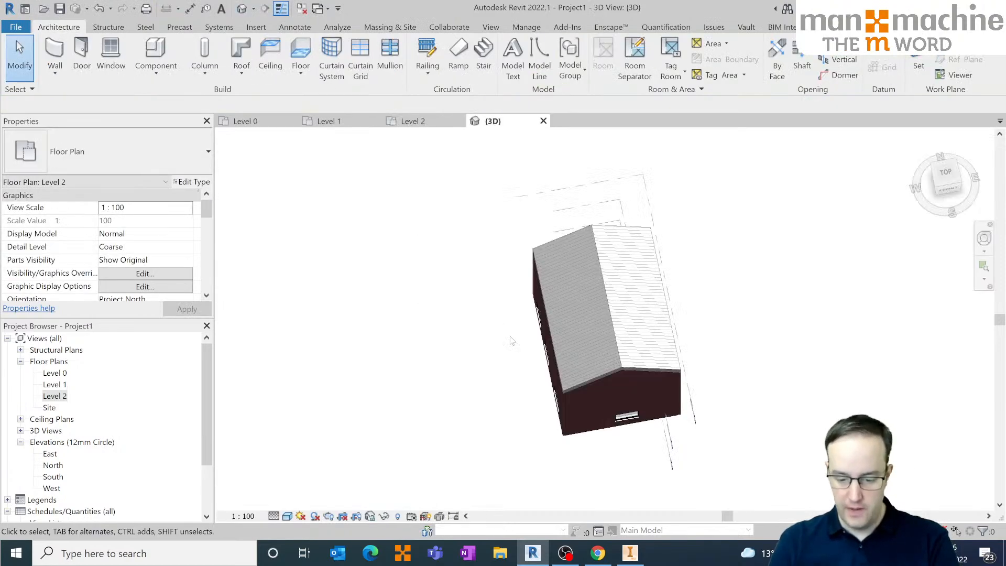
pyautogui.moveTo(472, 352)
pyautogui.keyDown('shift'); pyautogui.mouseDown(button='middle')
pyautogui.moveTo(456, 194)
pyautogui.moveTo(469, 330)
pyautogui.moveTo(727, 274)
pyautogui.moveTo(692, 252)
pyautogui.moveTo(663, 369)
pyautogui.moveTo(456, 341)
pyautogui.moveTo(504, 343)
pyautogui.moveTo(364, 348)
pyautogui.mouseUp(button='middle'); pyautogui.keyUp('shift')
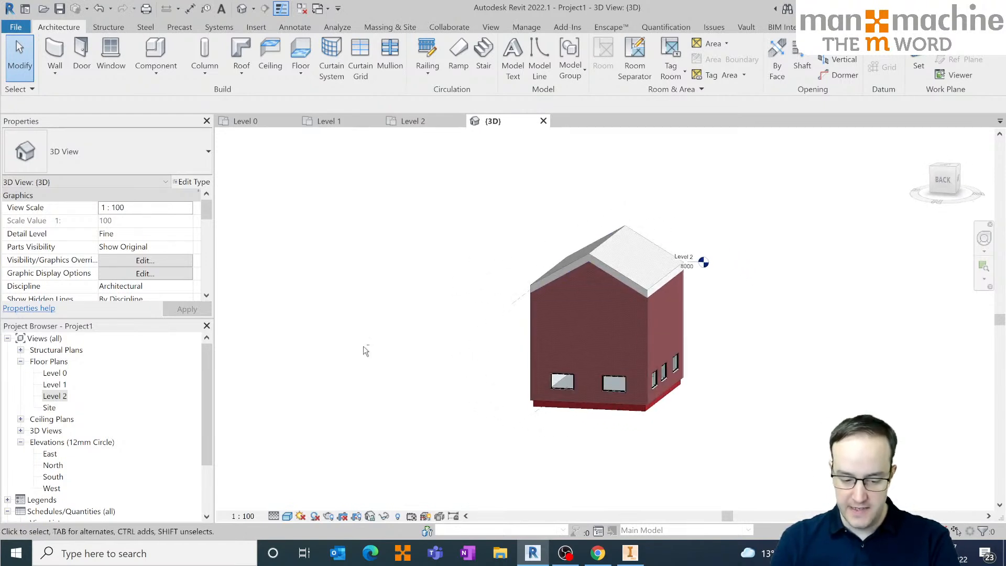
pyautogui.scroll(4, 583, 386)
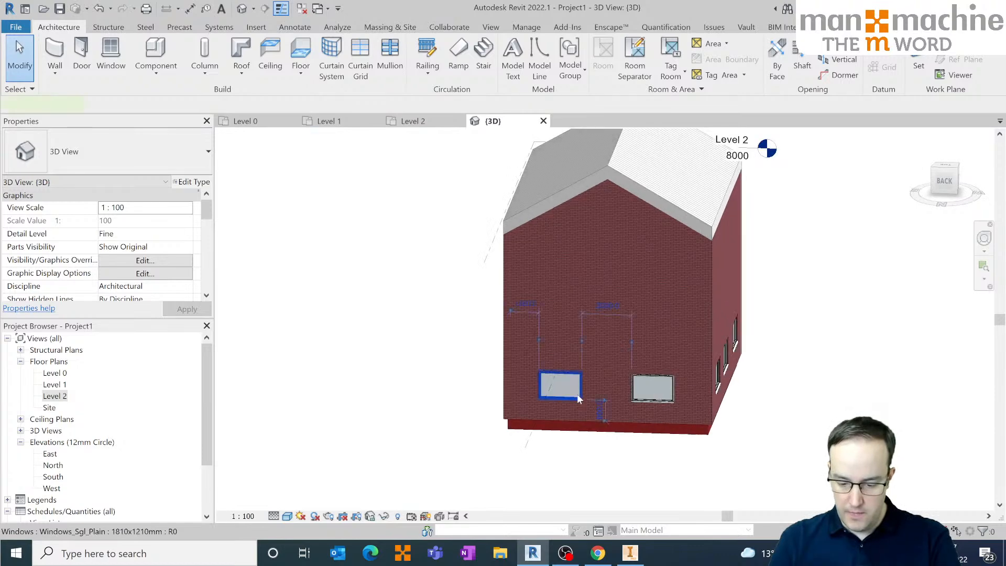
pyautogui.click(577, 394)
pyautogui.rightClick(577, 395)
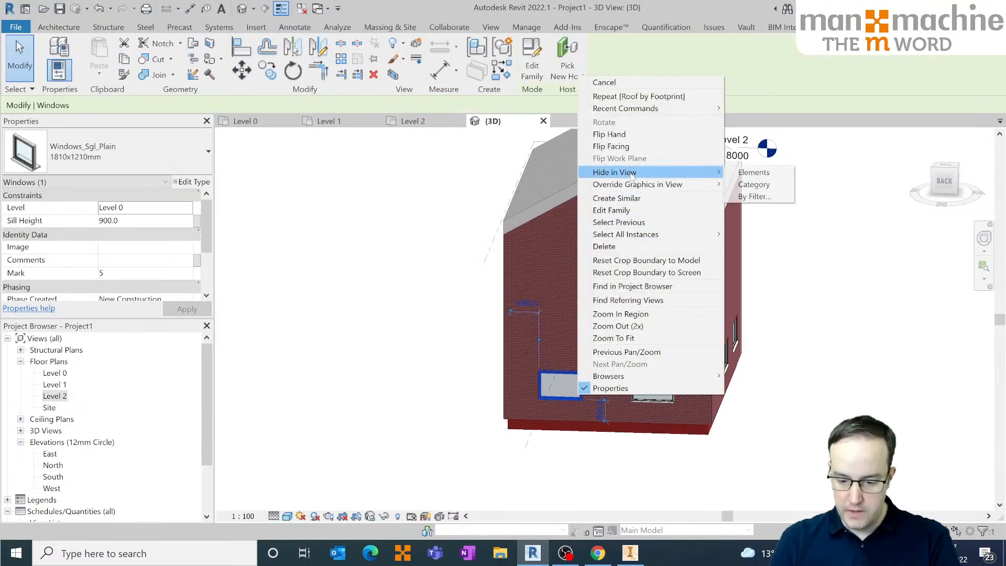
pyautogui.moveTo(644, 187)
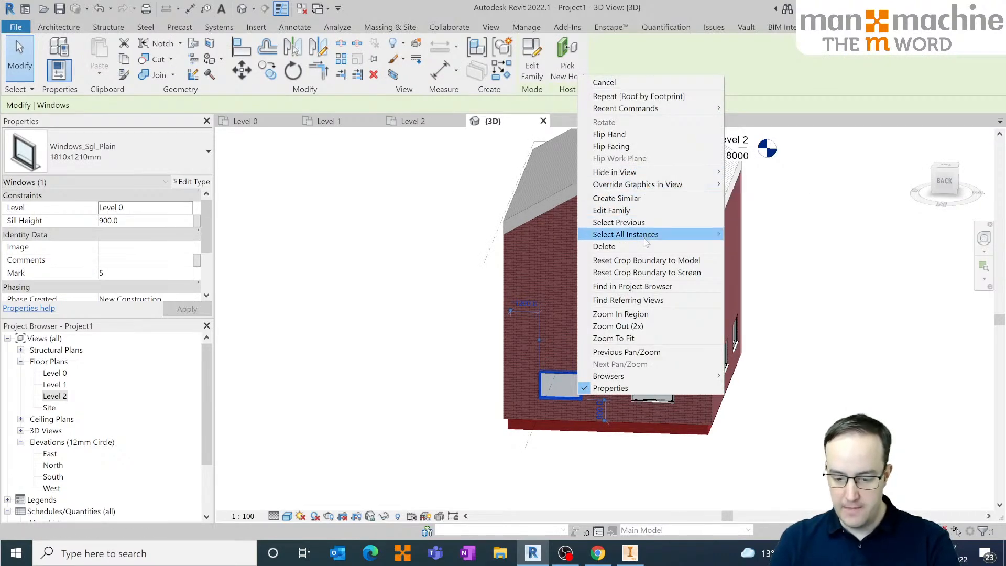
pyautogui.moveTo(647, 237)
pyautogui.click(784, 247)
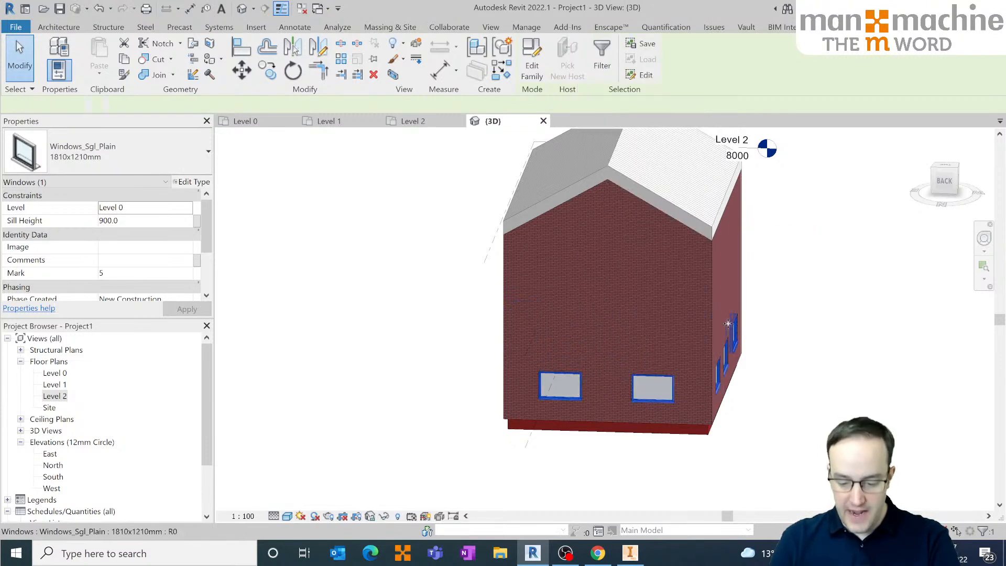
pyautogui.click(122, 62)
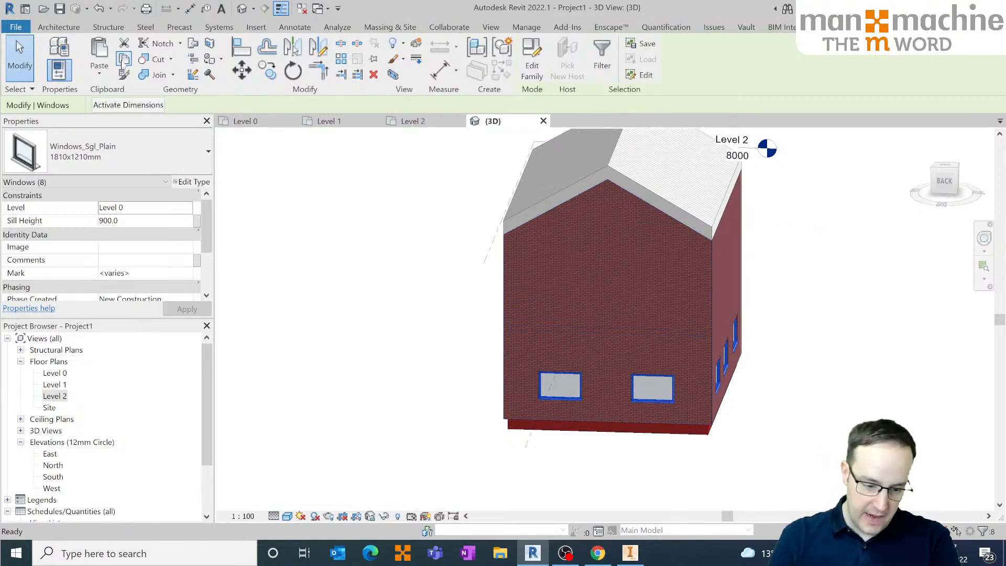
pyautogui.click(106, 77)
pyautogui.click(125, 124)
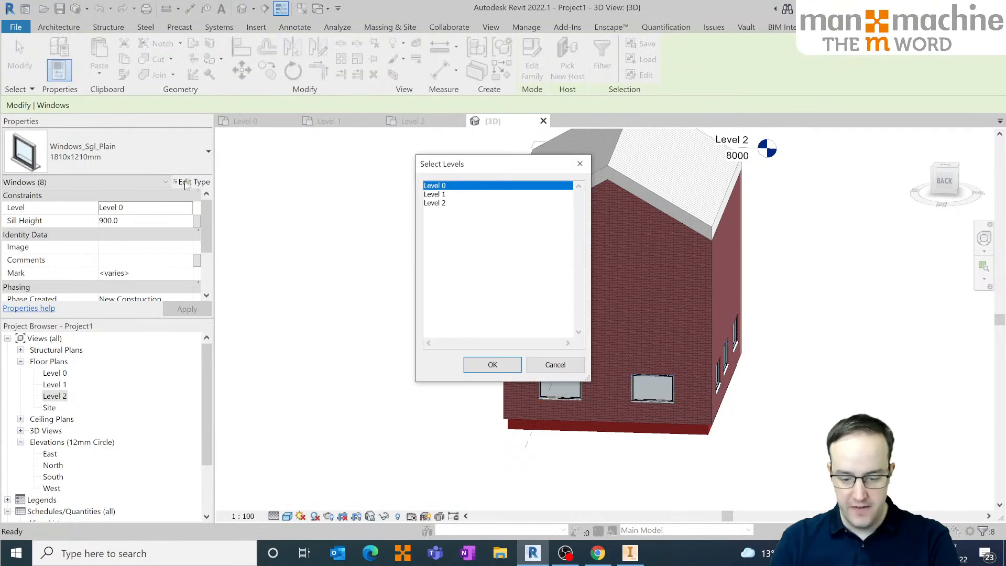
pyautogui.click(433, 203)
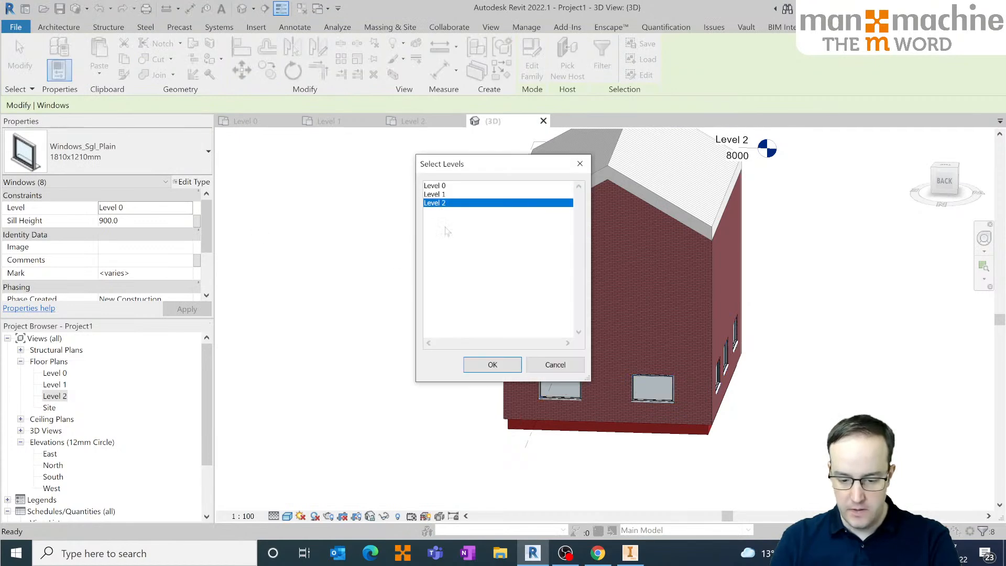
pyautogui.click(439, 194)
pyautogui.click(492, 365)
pyautogui.click(398, 317)
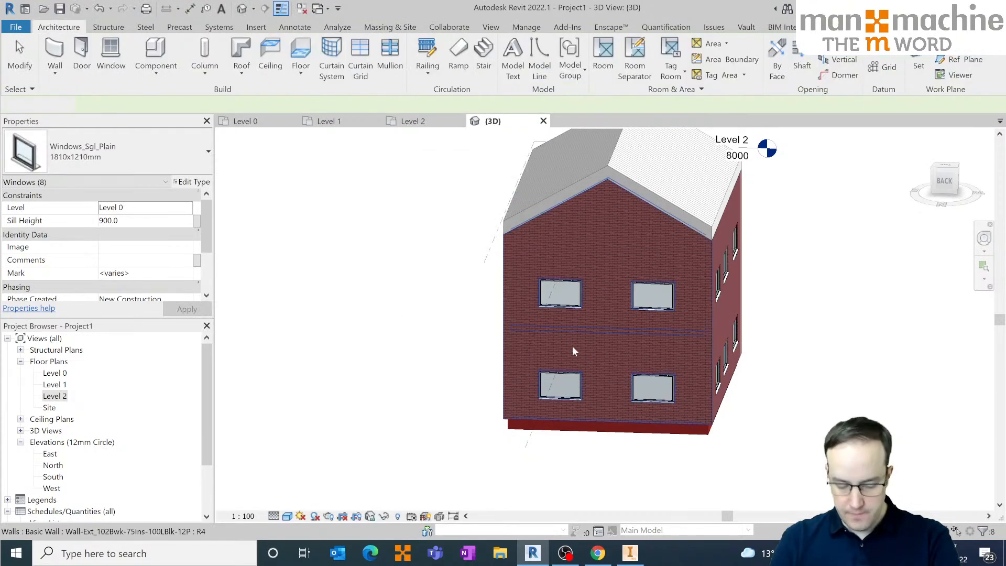
pyautogui.keyDown('shift'); pyautogui.moveTo(567, 345); pyautogui.dragTo(588, 356, button='middle'); pyautogui.keyUp('shift')
# - On the Level 1 plan, draw an L-shaped Wall-Partn_12P-75Std-12P partition from the north wall's midpoint to the east exterior wall
pyautogui.click(328, 121)
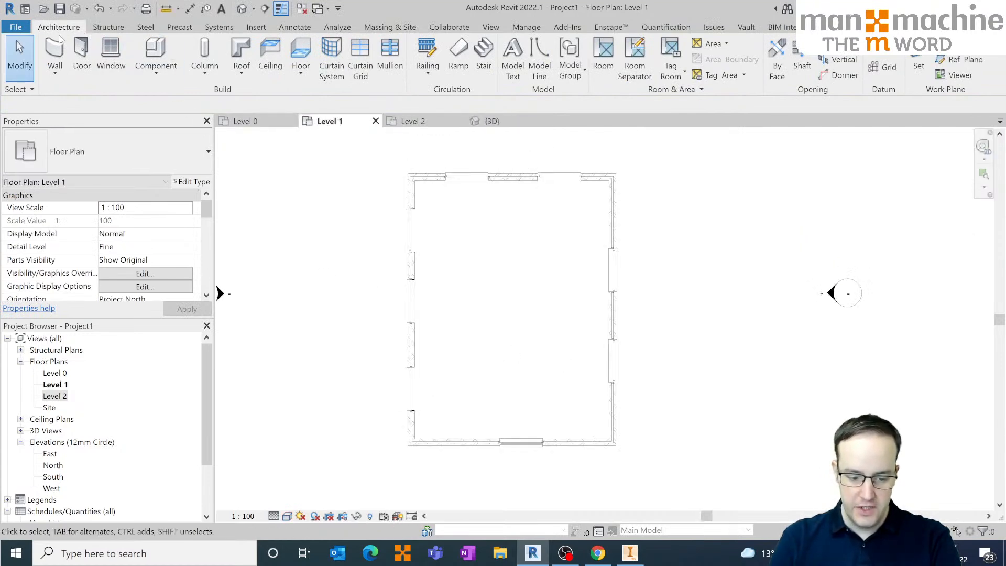
pyautogui.click(54, 53)
pyautogui.click(101, 167)
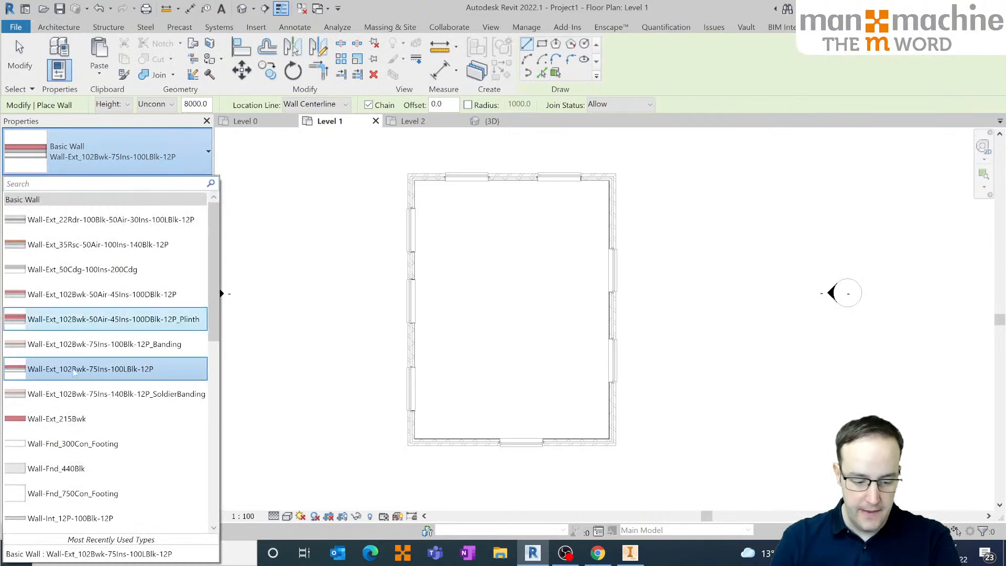
pyautogui.scroll(-1, 95, 466)
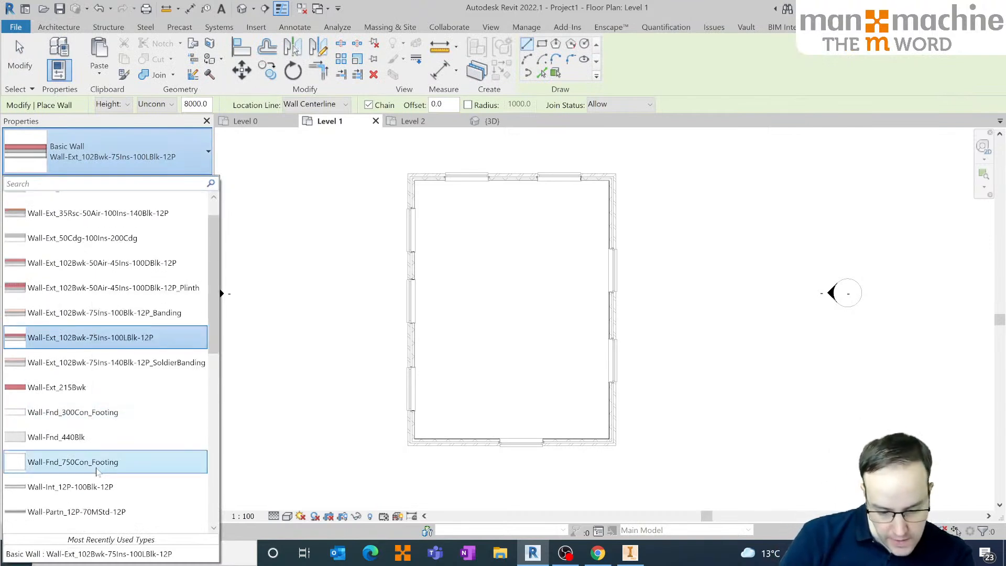
pyautogui.scroll(-1, 97, 481)
pyautogui.click(102, 506)
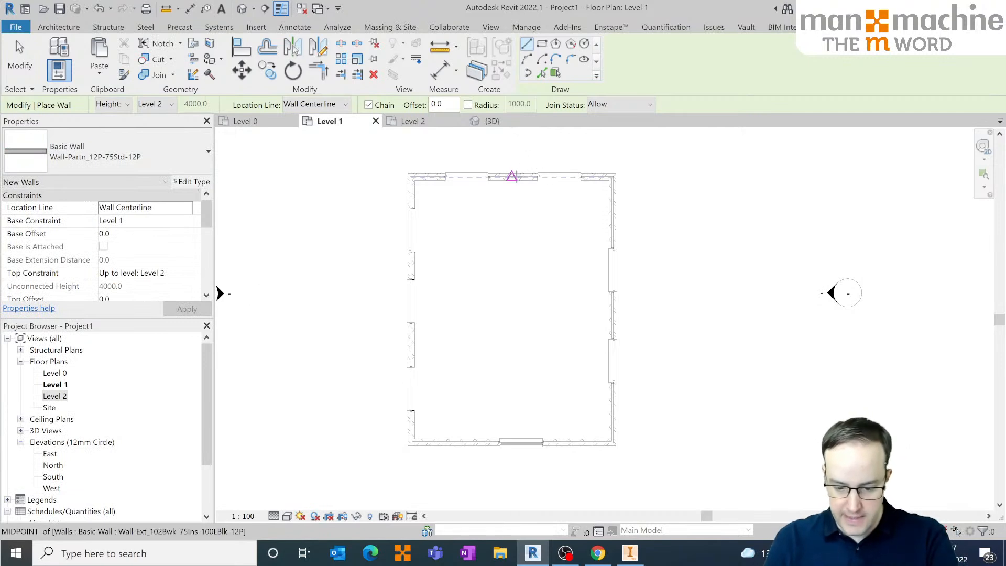
pyautogui.click(512, 176)
pyautogui.click(513, 315)
pyautogui.click(609, 315)
pyautogui.press('Escape')
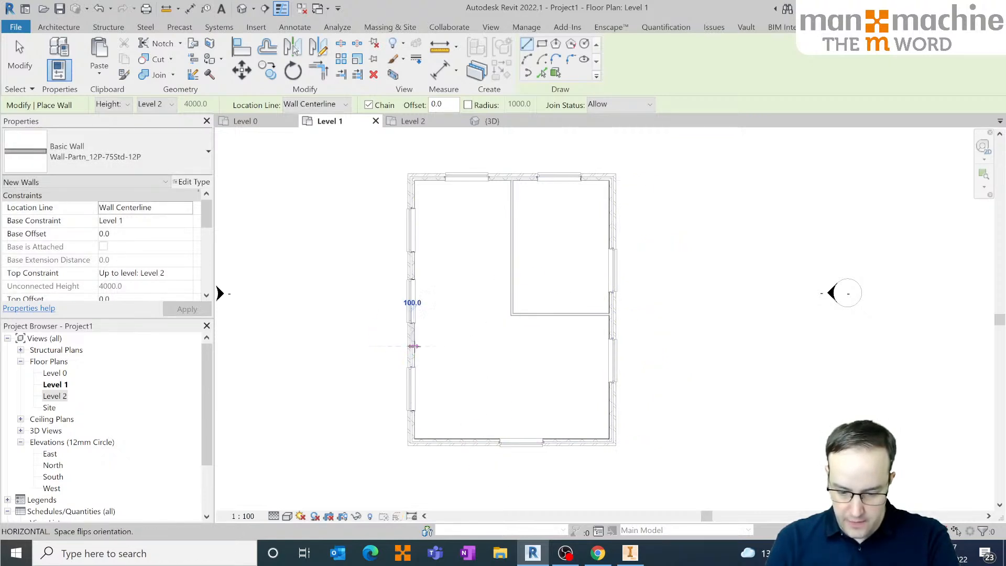
# - Draw a second partition from the west exterior wall across to the plan's centreline and up to the first partition's corner
pyautogui.click(411, 345)
pyautogui.click(512, 346)
pyautogui.click(511, 314)
pyautogui.press('Escape')
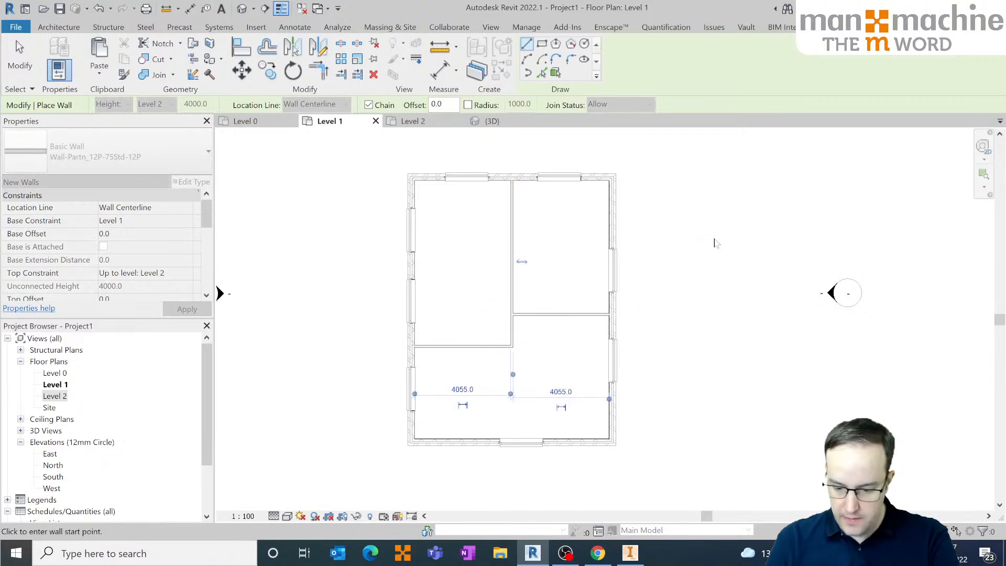
pyautogui.rightClick(702, 237)
pyautogui.click(725, 242)
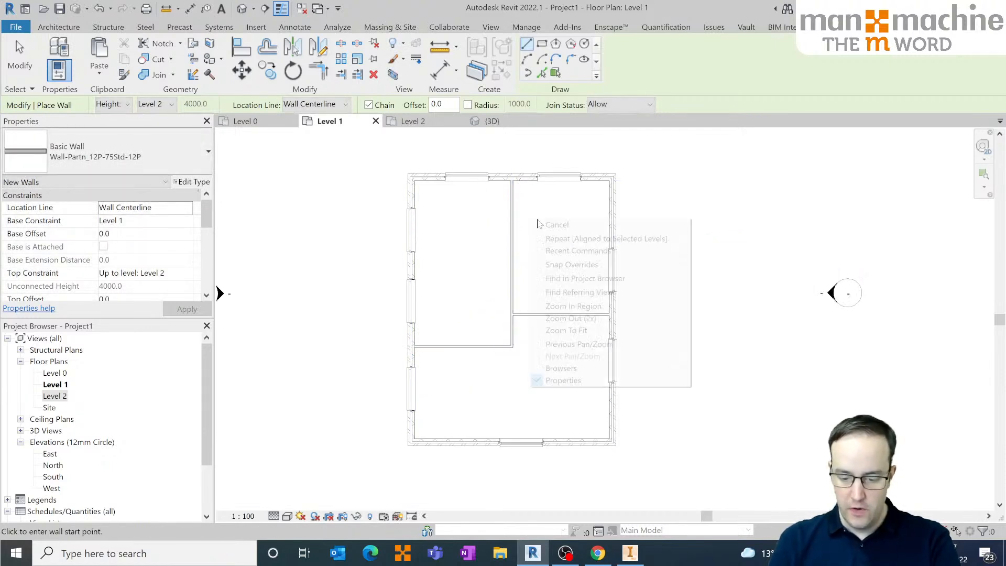
pyautogui.rightClick(528, 220)
pyautogui.click(539, 224)
pyautogui.click(512, 247)
pyautogui.click(555, 314)
pyautogui.click(461, 347)
pyautogui.click(777, 298)
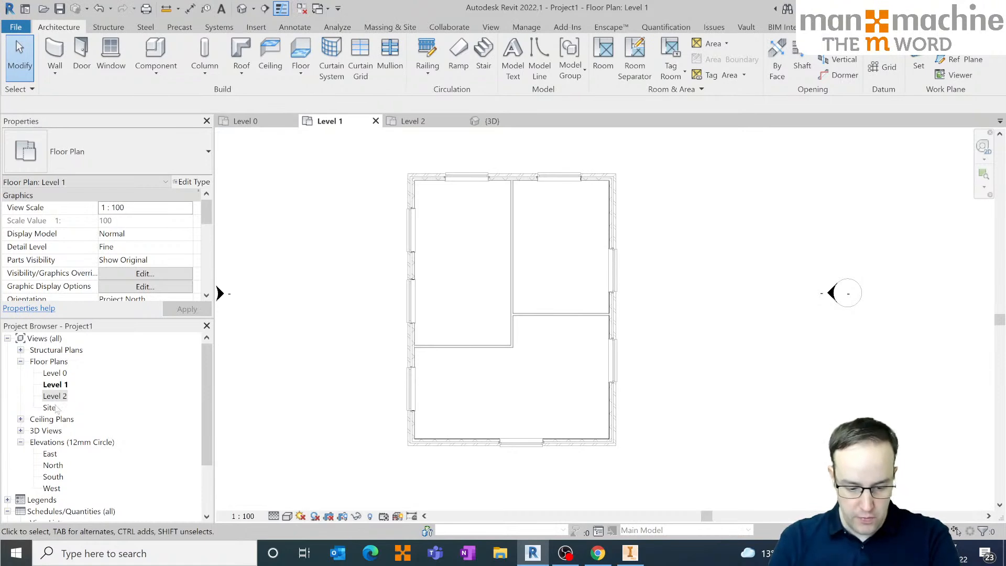
# - On the Level 1 ceiling plan, place automatic Plain compound ceilings in the rooms at a 2600 height offset
pyautogui.click(21, 419)
pyautogui.doubleClick(55, 442)
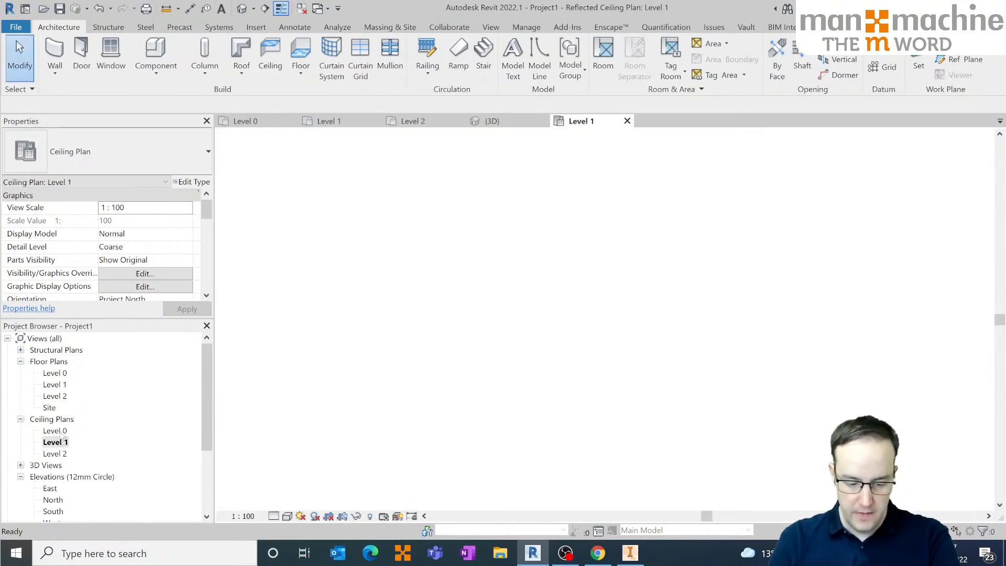
pyautogui.click(270, 58)
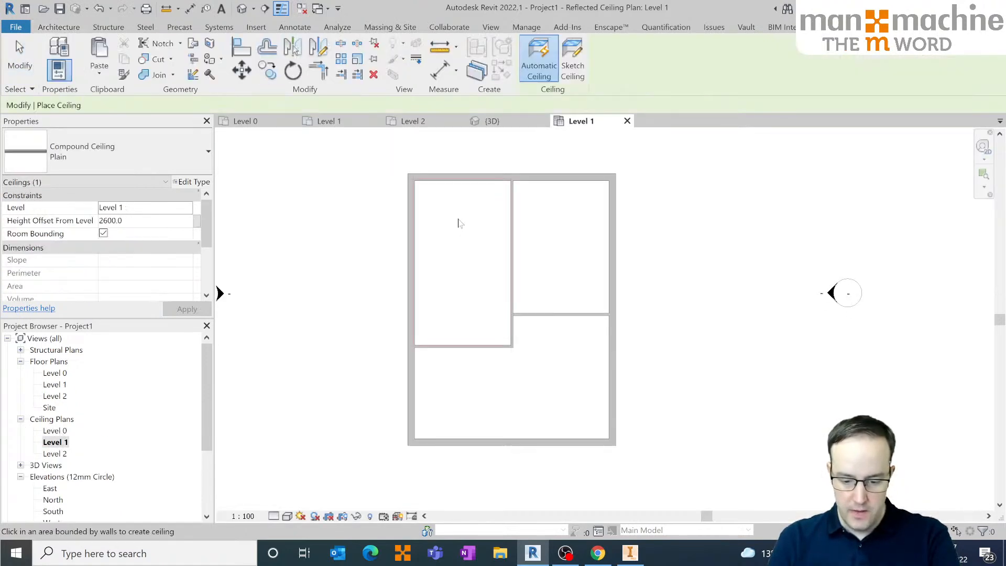
pyautogui.rightClick(317, 243)
pyautogui.click(335, 250)
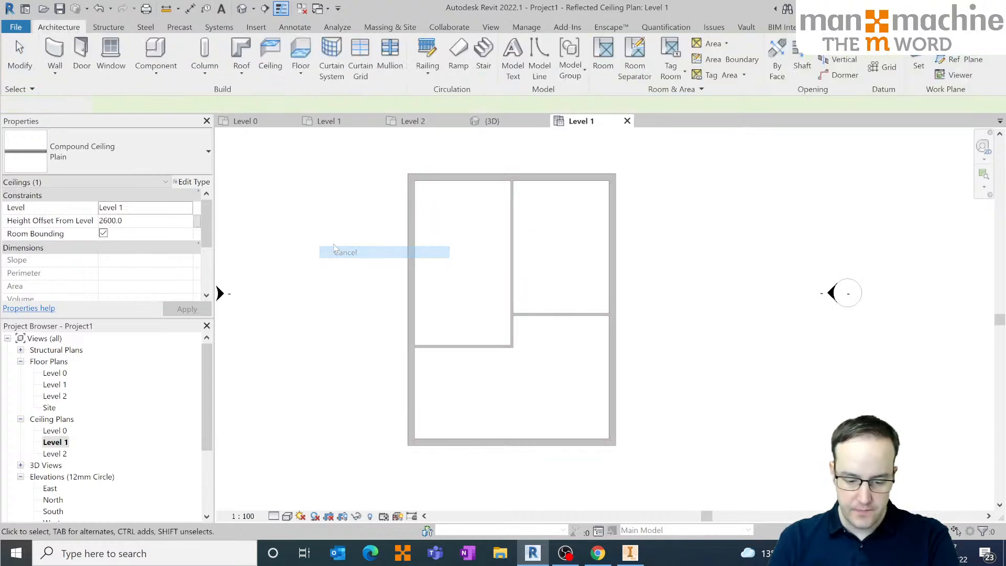
# - On the Level 0 ceiling plan, place an automatic Plain compound ceiling at a 2600 height offset
pyautogui.doubleClick(57, 431)
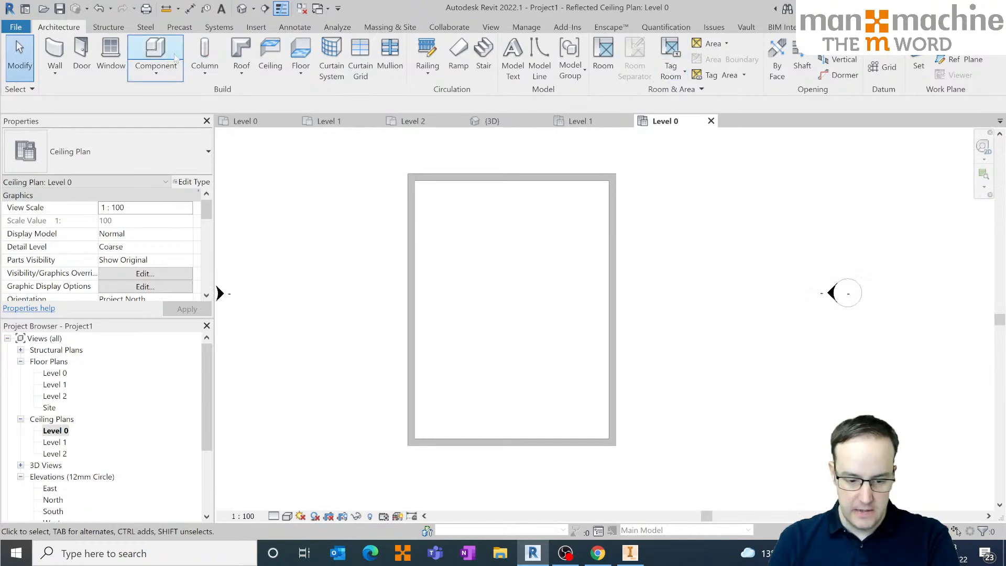
pyautogui.click(271, 55)
pyautogui.rightClick(314, 206)
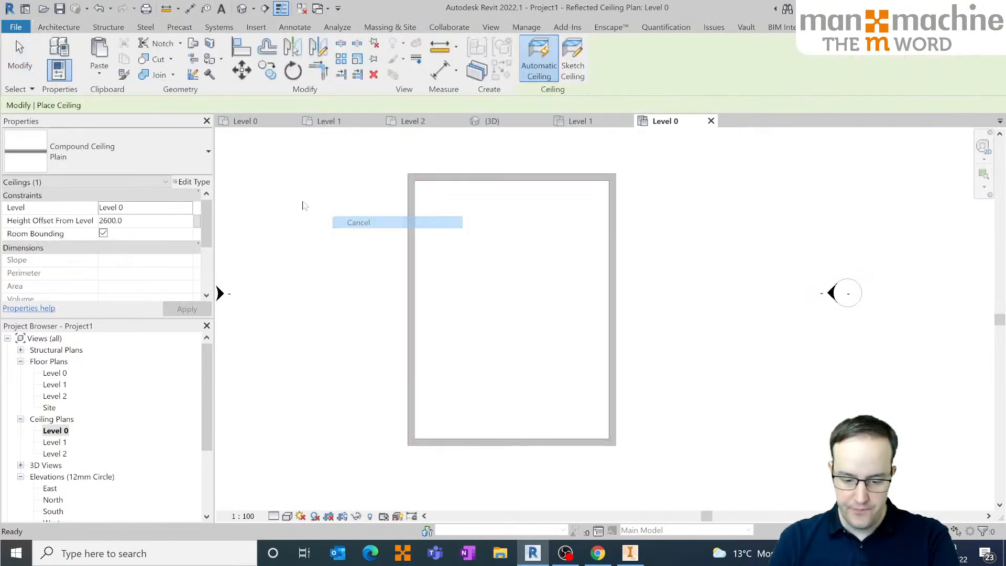
pyautogui.click(330, 208)
# - Open the default 3D view and make a duplicate of it
pyautogui.click(241, 8)
pyautogui.keyDown('shift'); pyautogui.moveTo(375, 313); pyautogui.dragTo(326, 293, button='middle'); pyautogui.keyUp('shift')
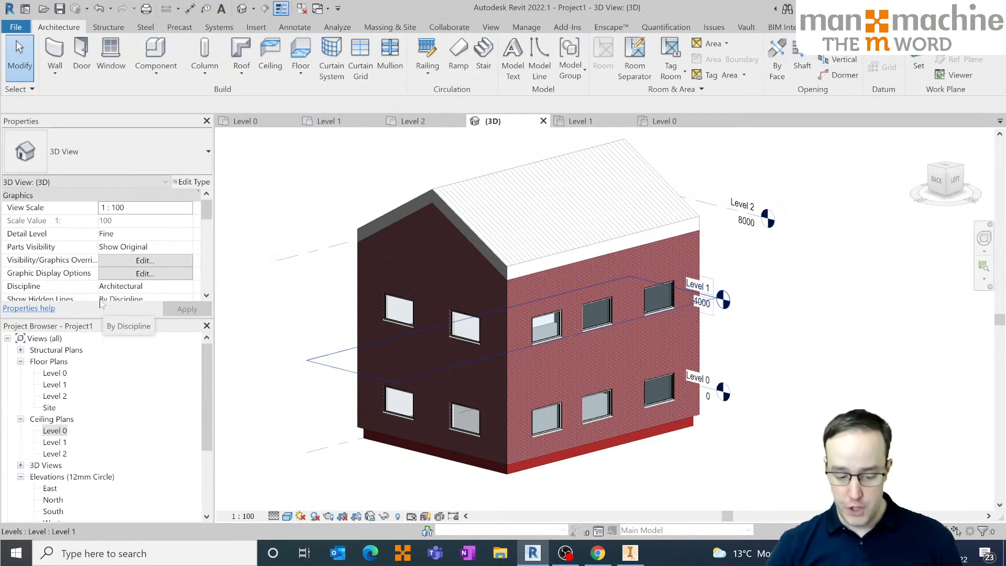
pyautogui.scroll(-1, 85, 446)
pyautogui.click(20, 454)
pyautogui.click(51, 465)
pyautogui.rightClick(52, 466)
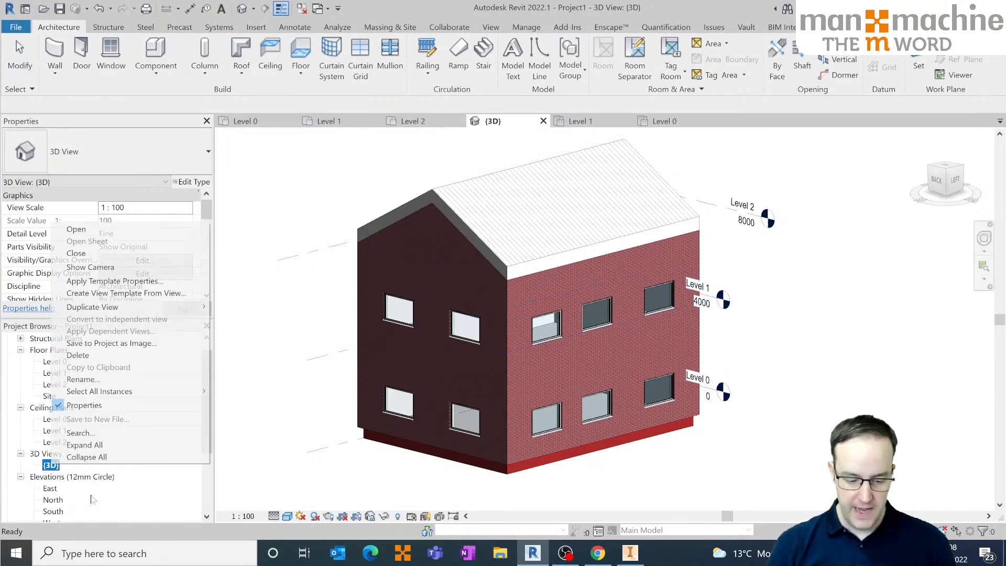
pyautogui.moveTo(121, 307)
pyautogui.click(240, 307)
# - Rename the duplicated 3D view as Exploded View 1
pyautogui.rightClick(64, 477)
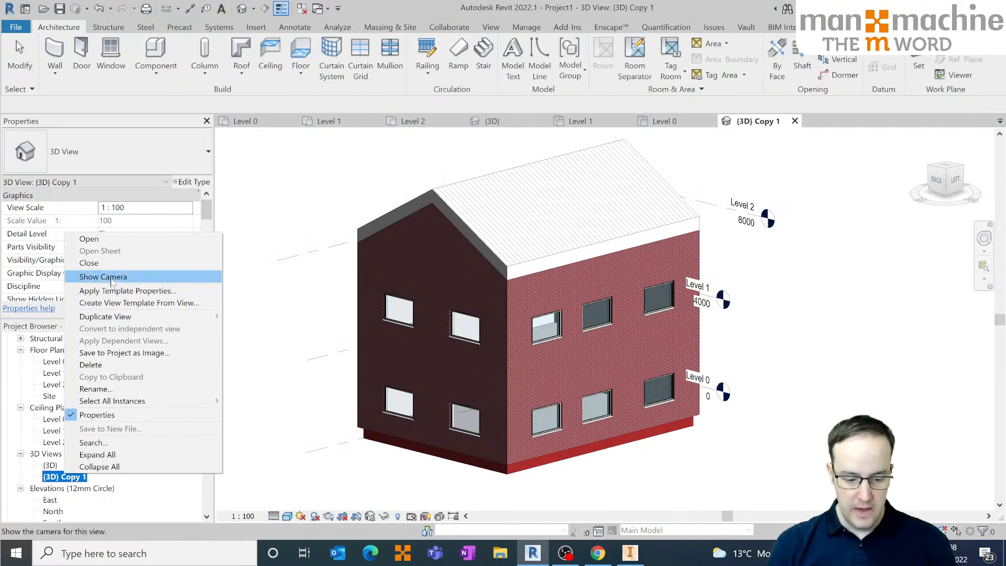
pyautogui.click(111, 388)
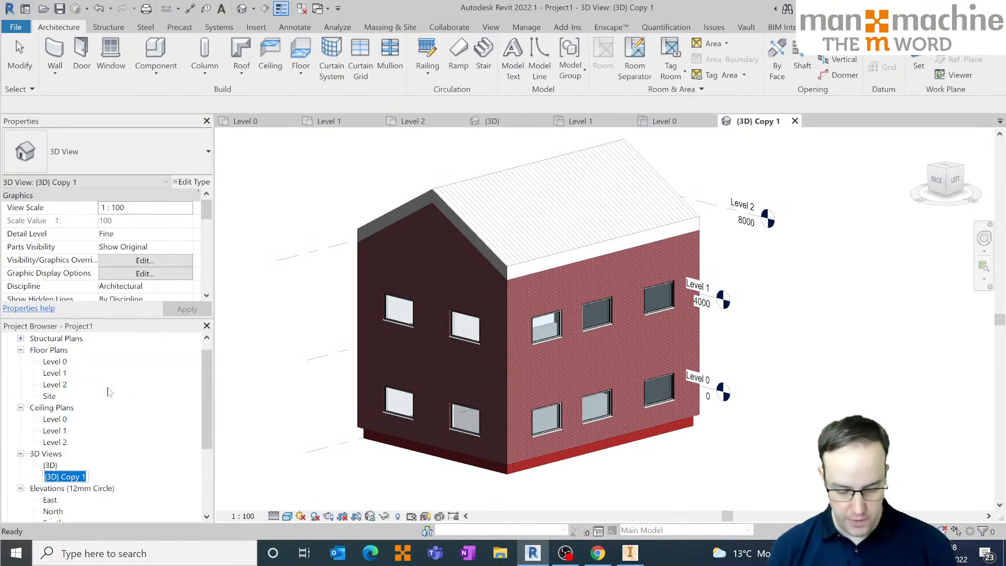
pyautogui.write('eXPLODED v')
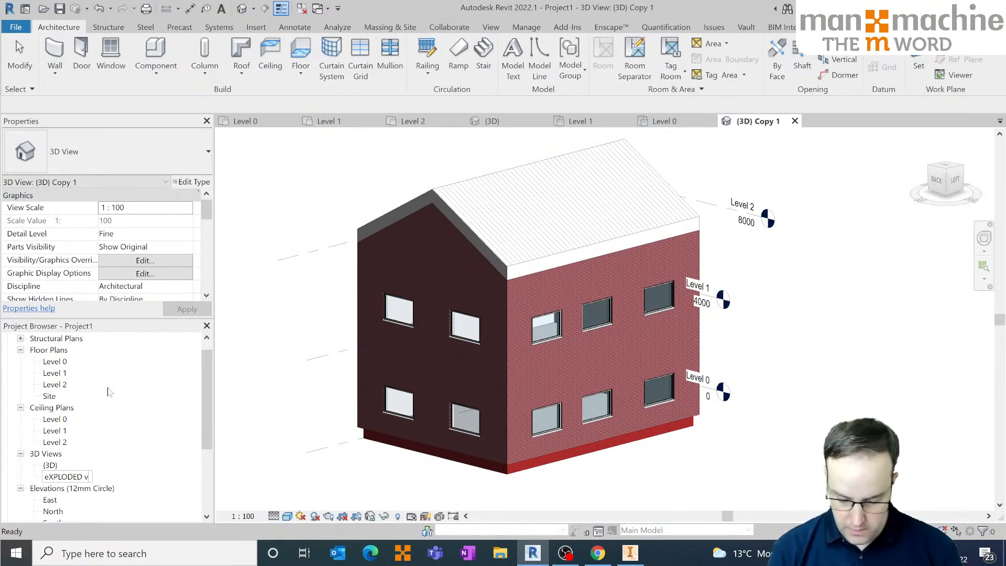
pyautogui.hotkey('ctrl', 'a')
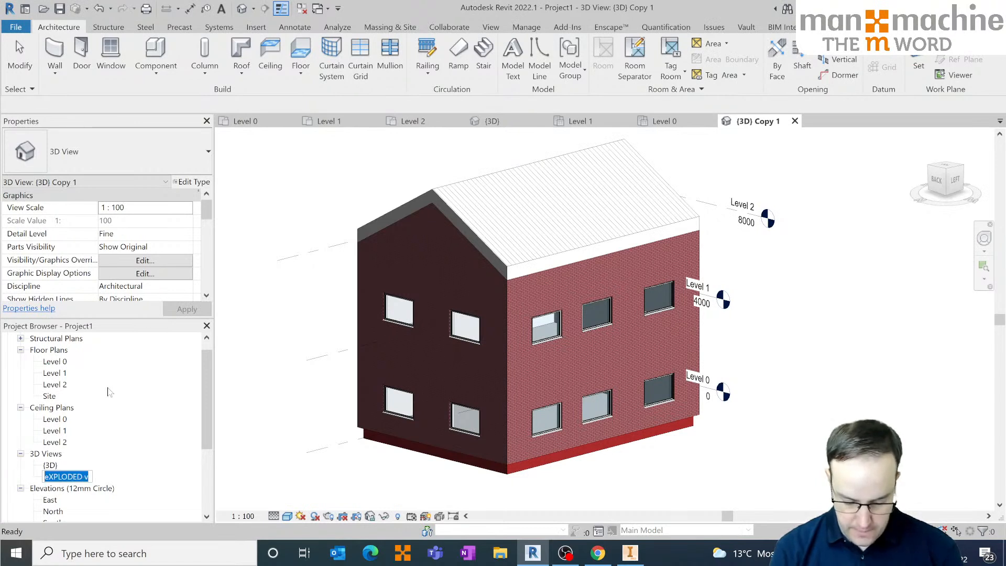
pyautogui.write('Exploded View 1')
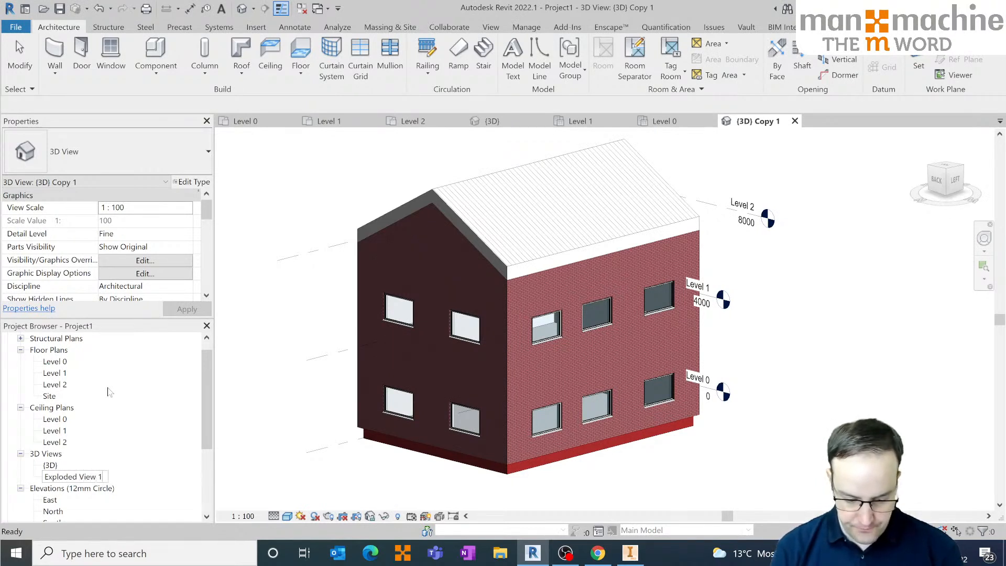
pyautogui.press('Return')
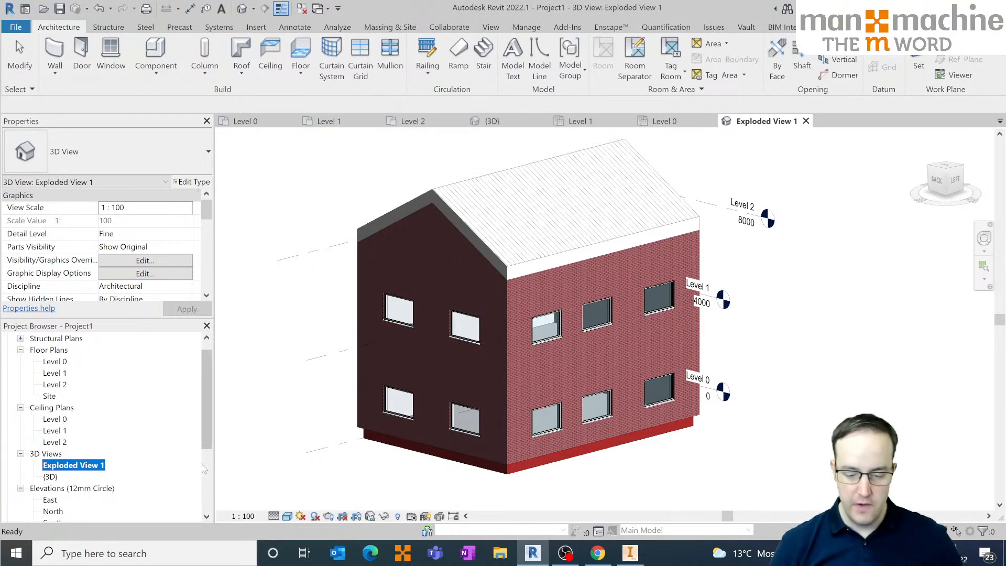
pyautogui.click(333, 219)
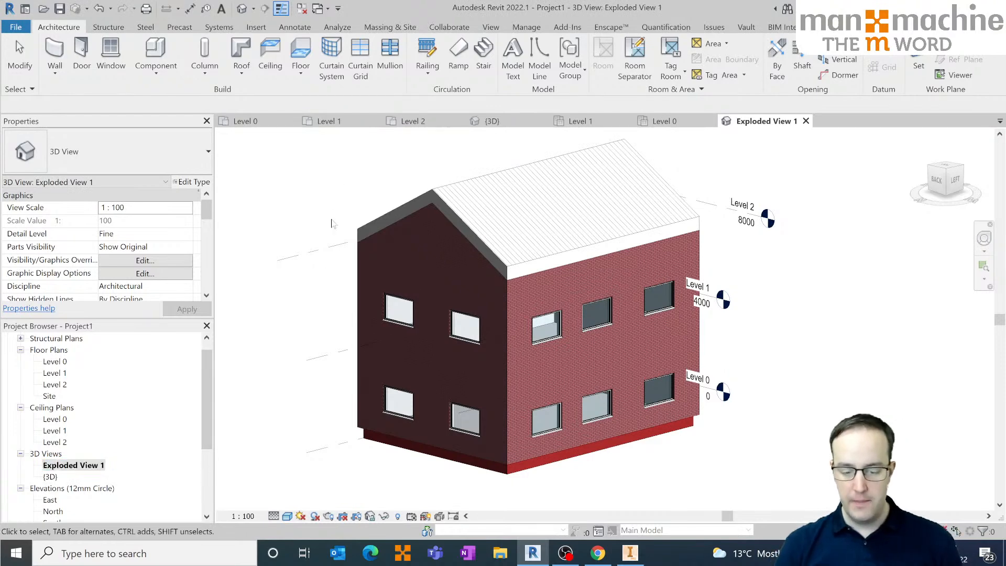
# - Hide the Level 2 datum as an element in Exploded View 1, and hide the remaining levels by category
pyautogui.click(318, 257)
pyautogui.rightClick(318, 257)
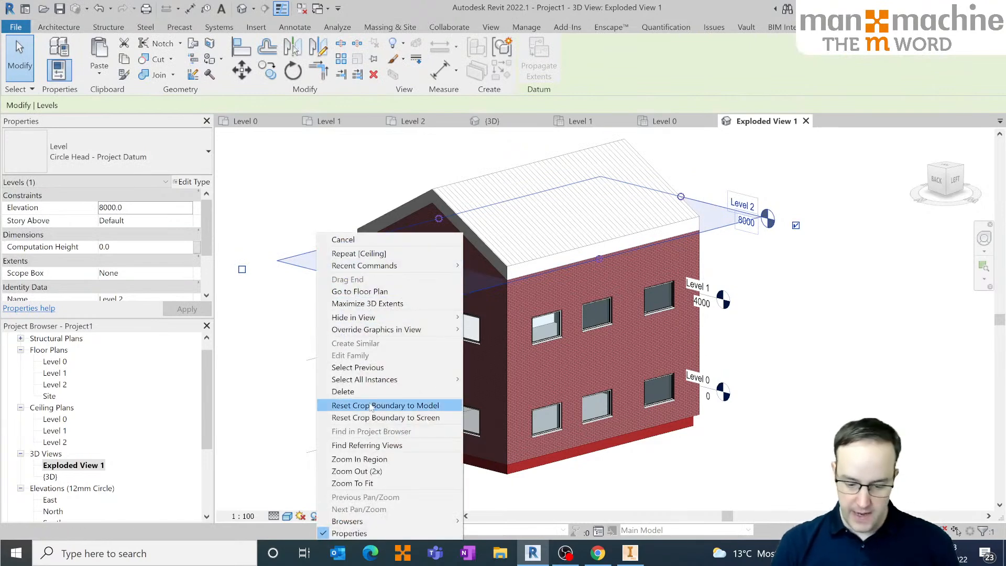
pyautogui.moveTo(369, 318)
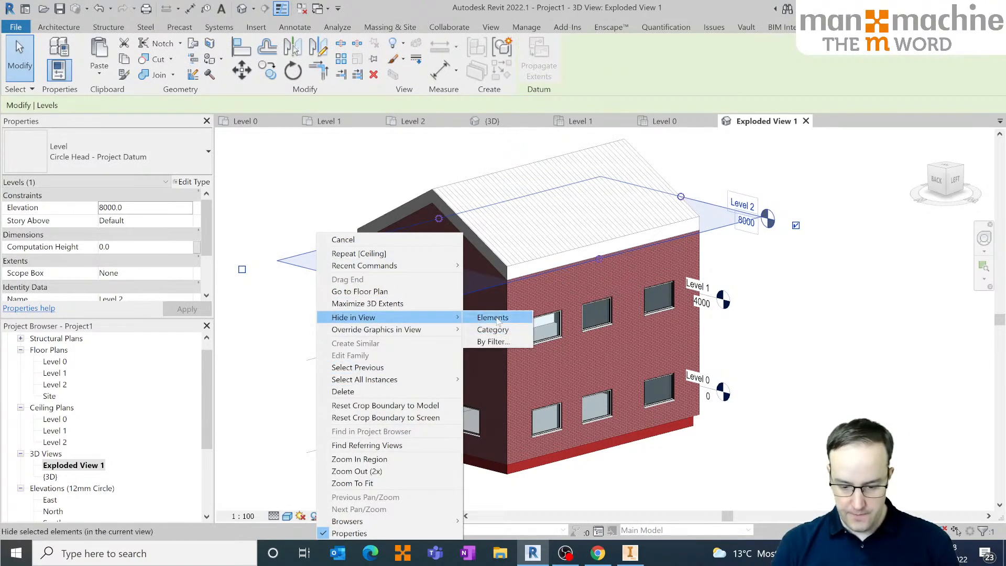
pyautogui.click(493, 318)
pyautogui.moveTo(327, 333); pyautogui.dragTo(307, 461)
pyautogui.rightClick(315, 365)
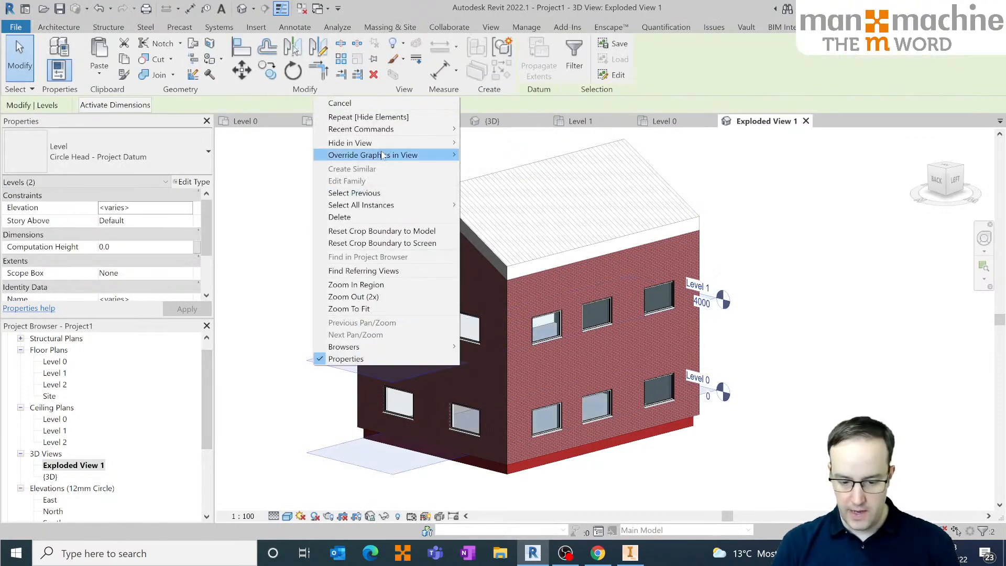
pyautogui.moveTo(366, 143)
pyautogui.click(490, 154)
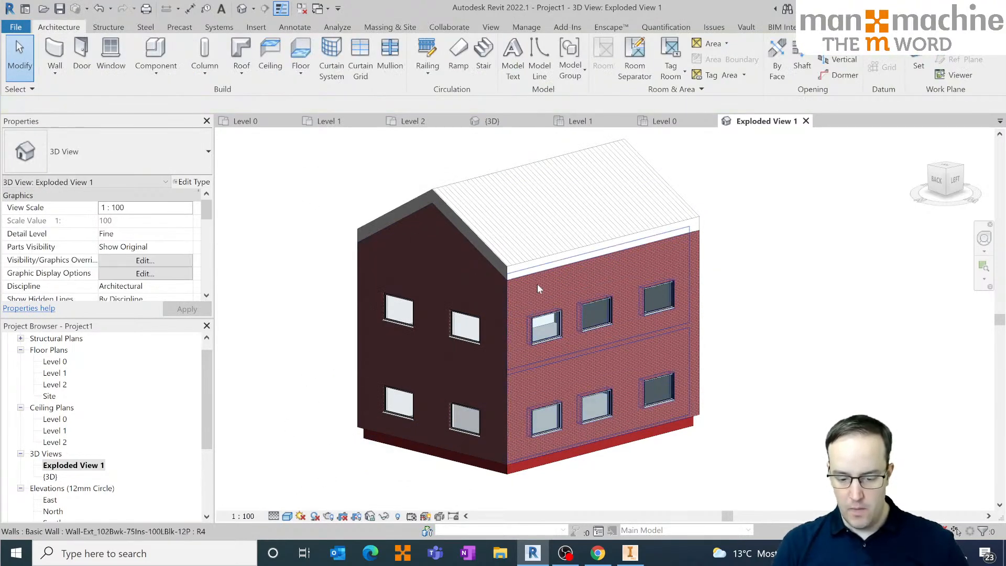
pyautogui.click(449, 370)
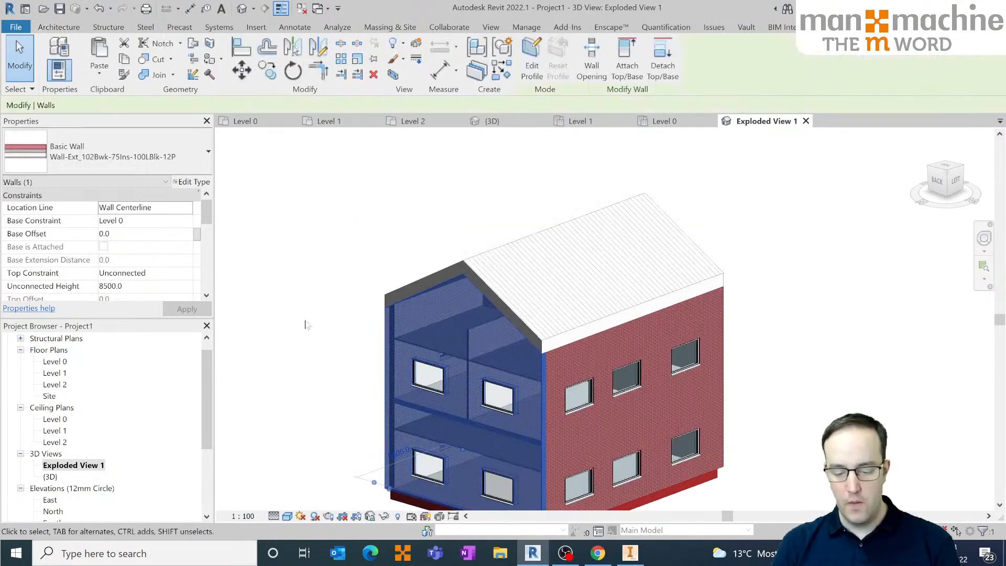
pyautogui.click(307, 325)
pyautogui.scroll(2, 352, 352)
pyautogui.scroll(-4, 353, 353)
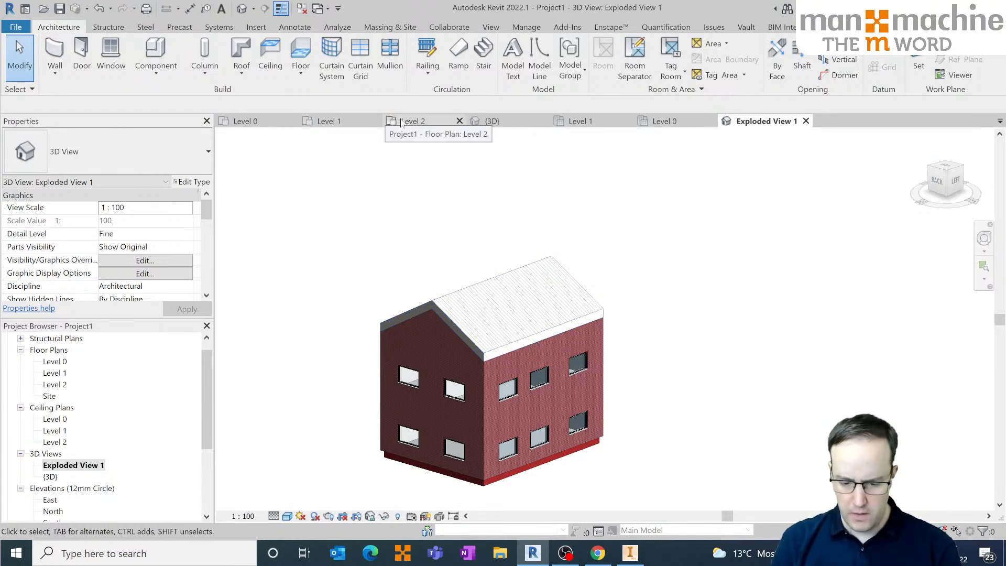
# - On the Level 1 floor plan, place Doors_IntSgl 1010x2110mm internal doors in the partition walls
pyautogui.click(327, 121)
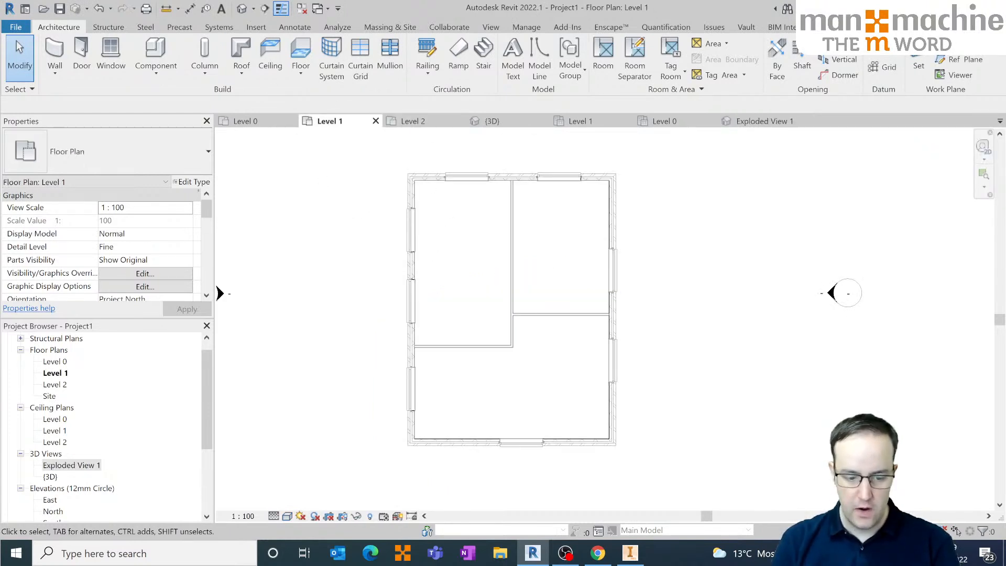
pyautogui.click(81, 58)
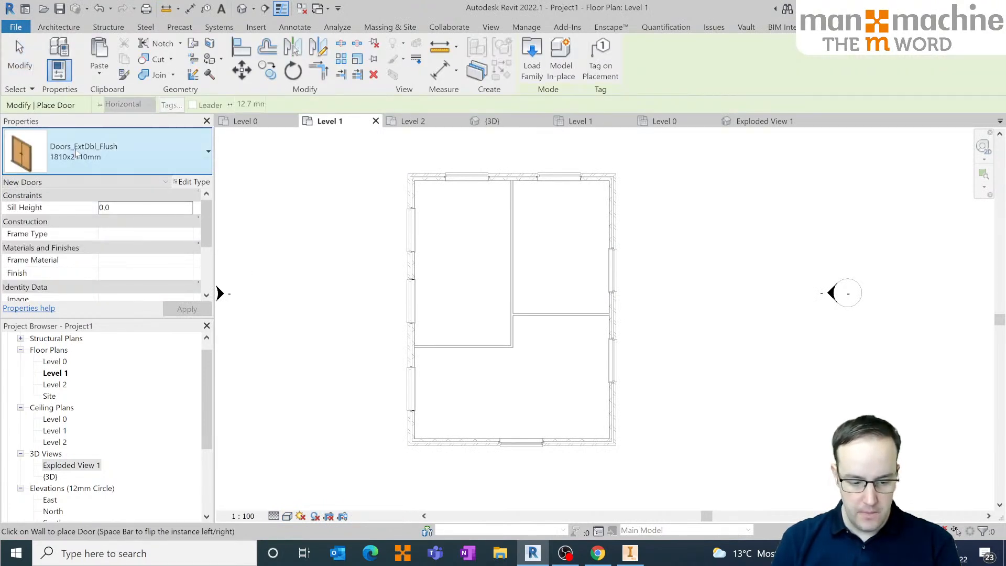
pyautogui.click(74, 152)
pyautogui.click(63, 269)
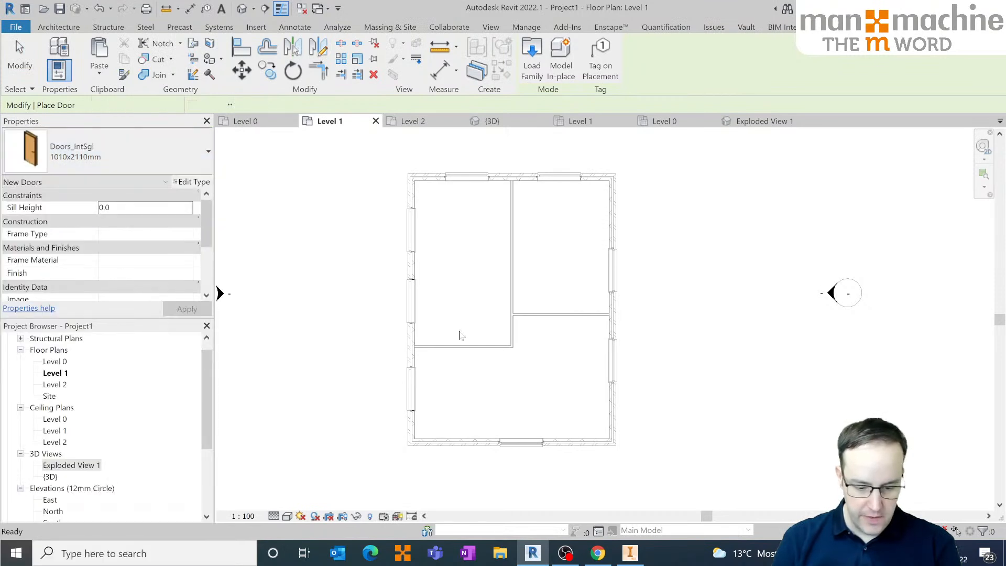
pyautogui.rightClick(341, 243)
pyautogui.click(346, 247)
pyautogui.rightClick(315, 231)
pyautogui.click(335, 234)
# - Close all inactive views and leave only Exploded View 1 open, with the whole building in view
pyautogui.click(242, 8)
pyautogui.click(301, 8)
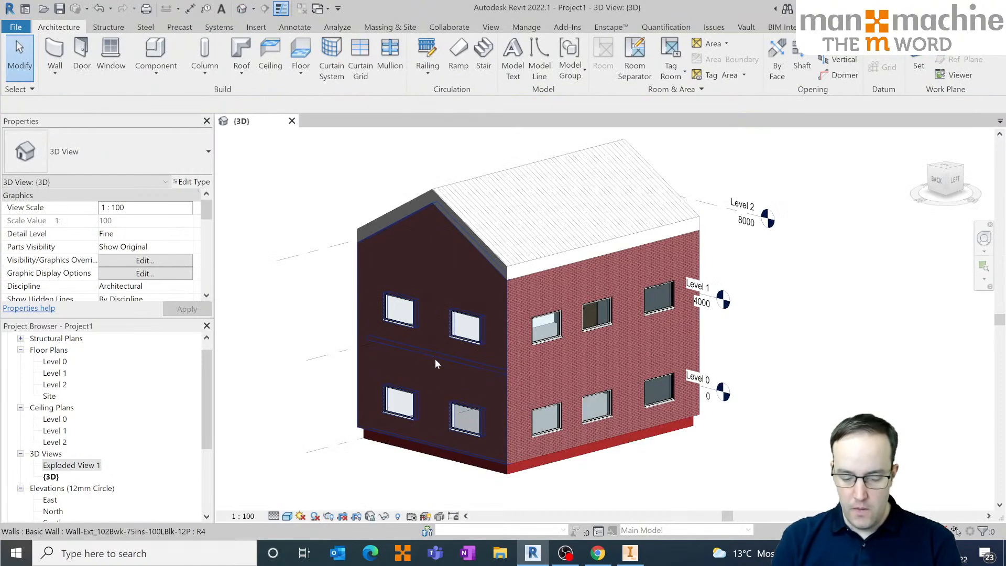
pyautogui.scroll(-2, 435, 224)
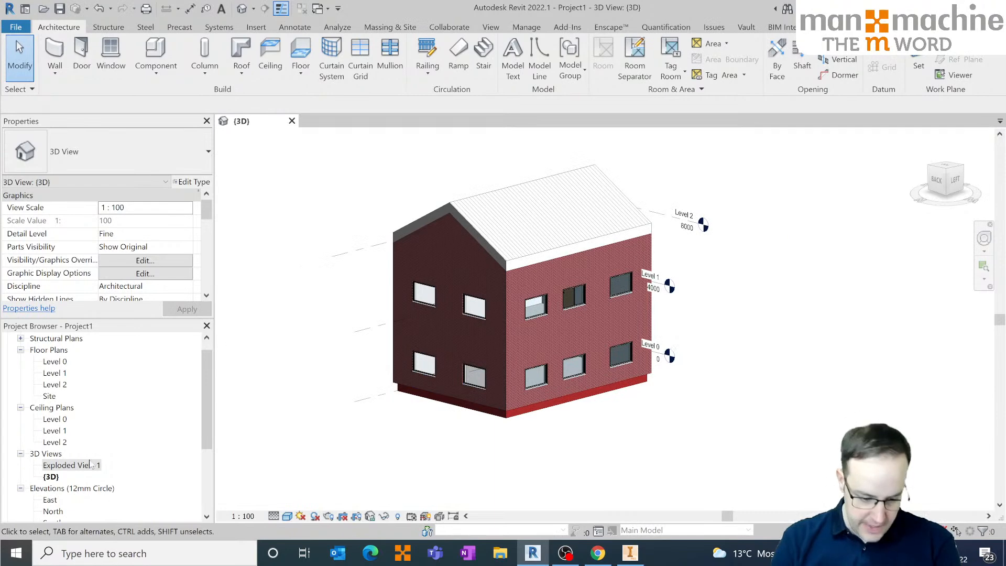
pyautogui.doubleClick(91, 465)
pyautogui.click(294, 121)
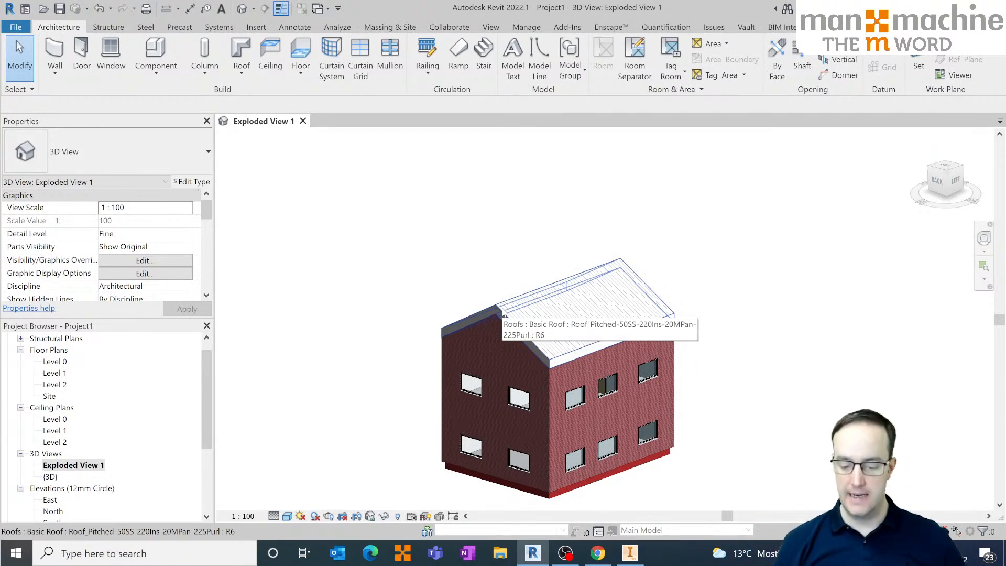
pyautogui.scroll(-1, 469, 285)
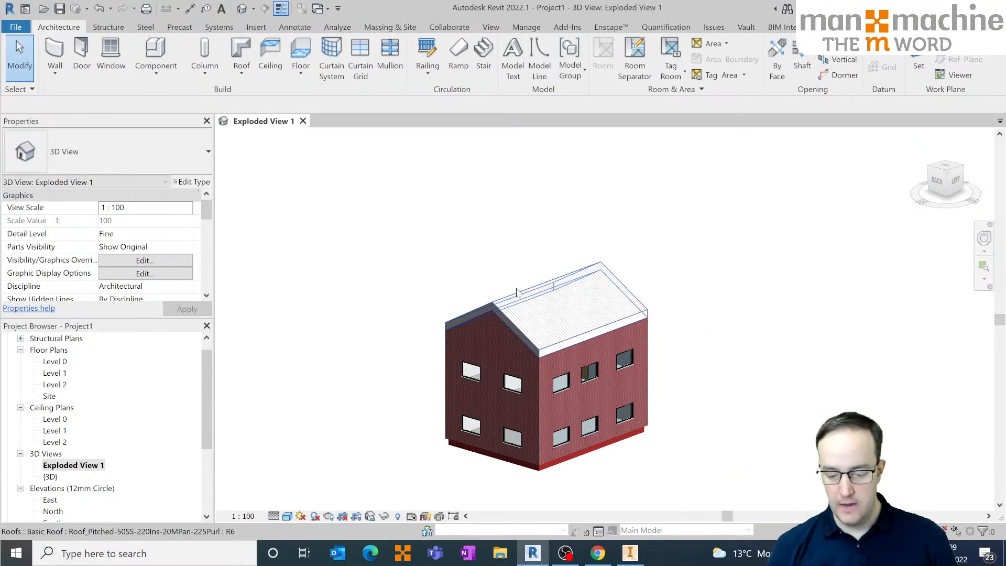
# - Displace the roof upward from the building by about 14500 mm in Z
pyautogui.click(546, 312)
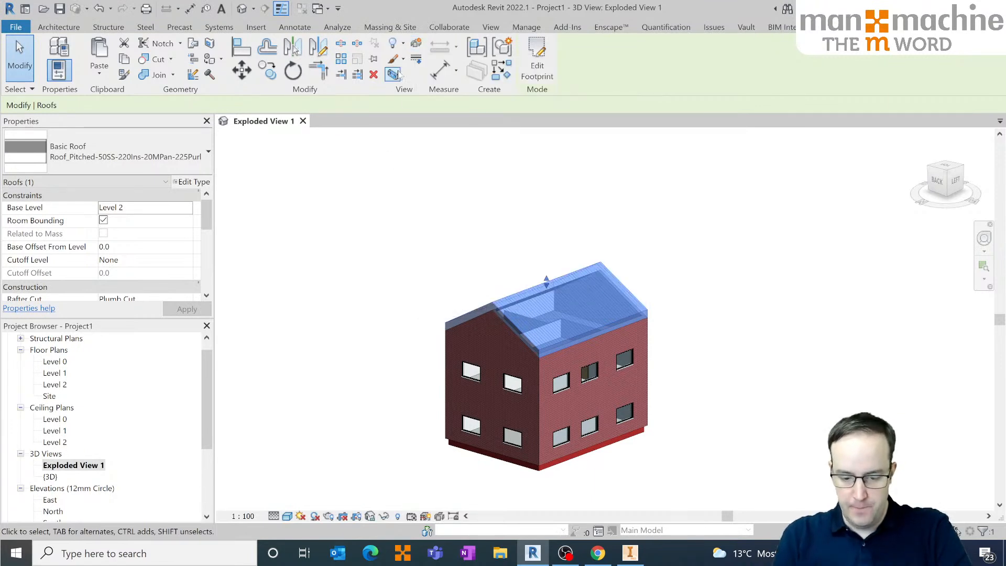
pyautogui.click(417, 45)
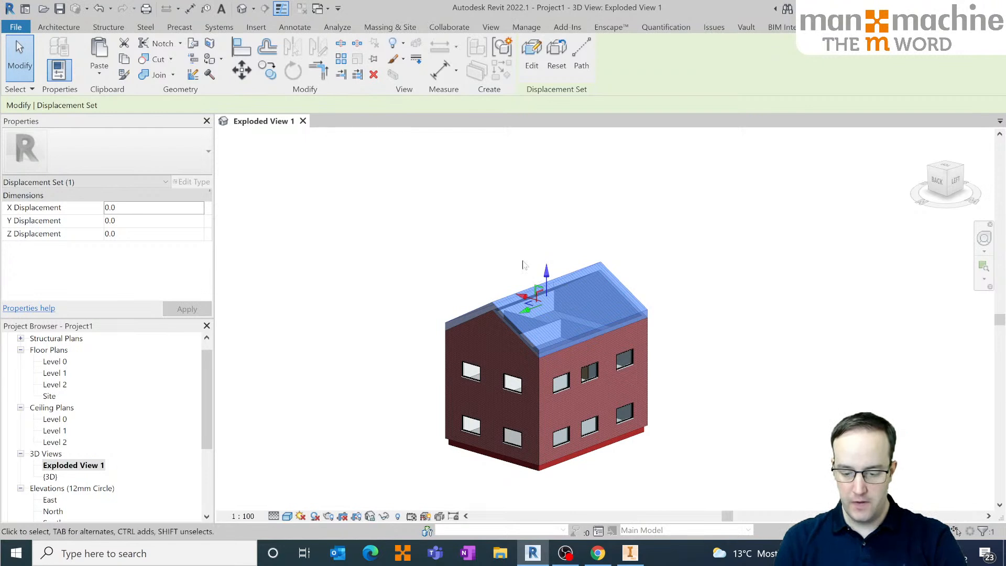
pyautogui.moveTo(548, 278); pyautogui.dragTo(552, 155)
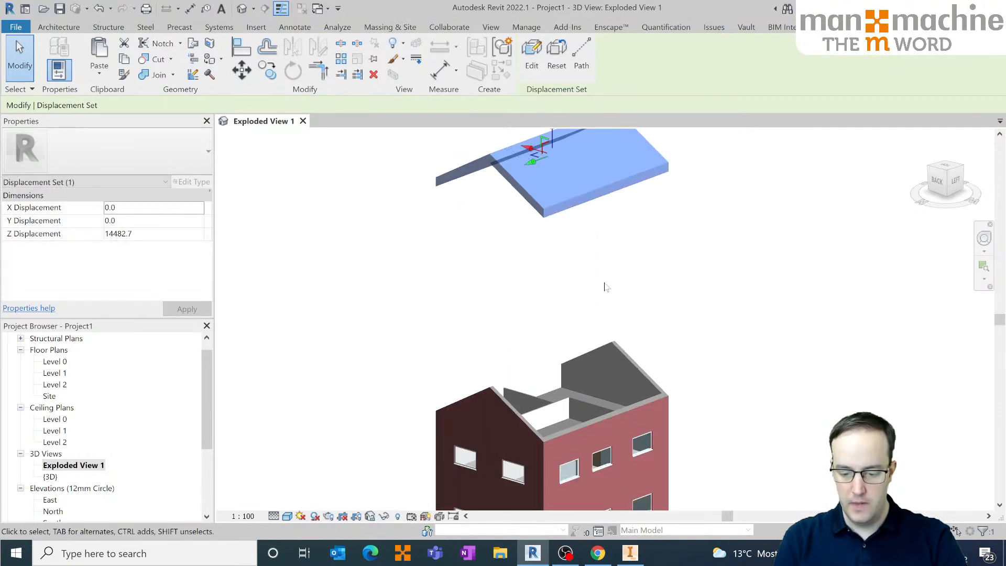
pyautogui.scroll(-3, 607, 285)
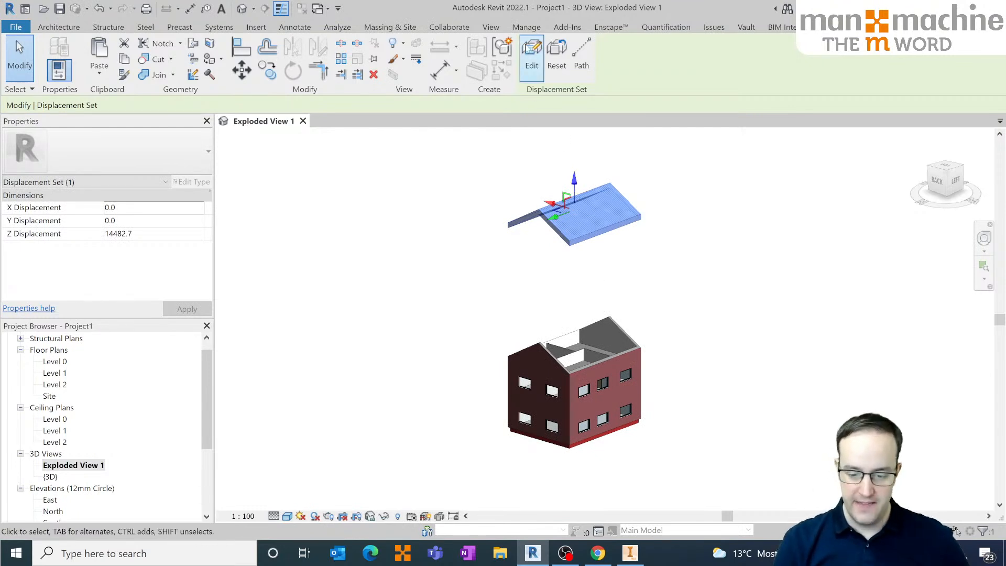
# - Add displacement path lines between the raised roof's corners and the building walls
pyautogui.click(584, 54)
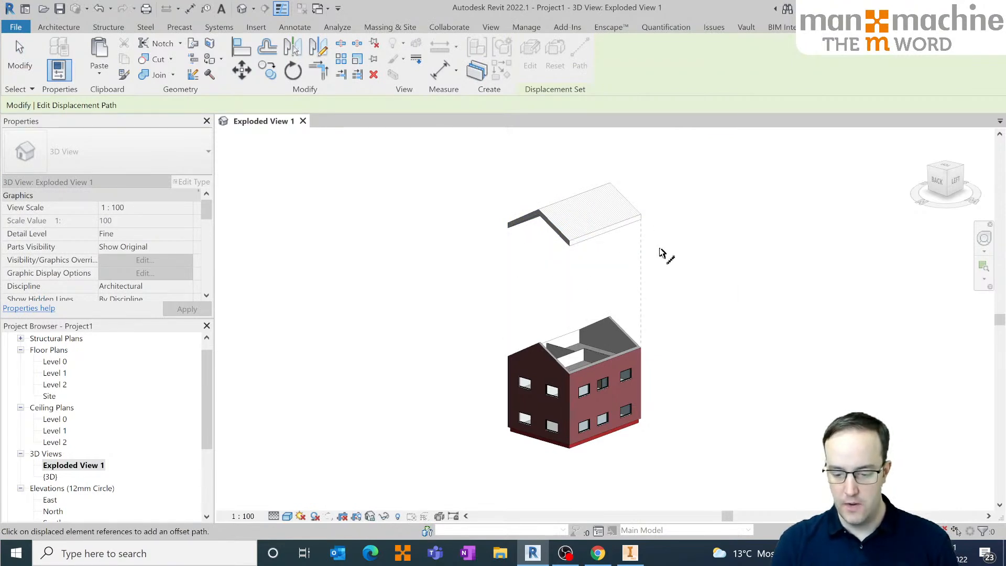
pyautogui.keyDown('shift'); pyautogui.moveTo(579, 310); pyautogui.dragTo(455, 236, button='middle'); pyautogui.keyUp('shift')
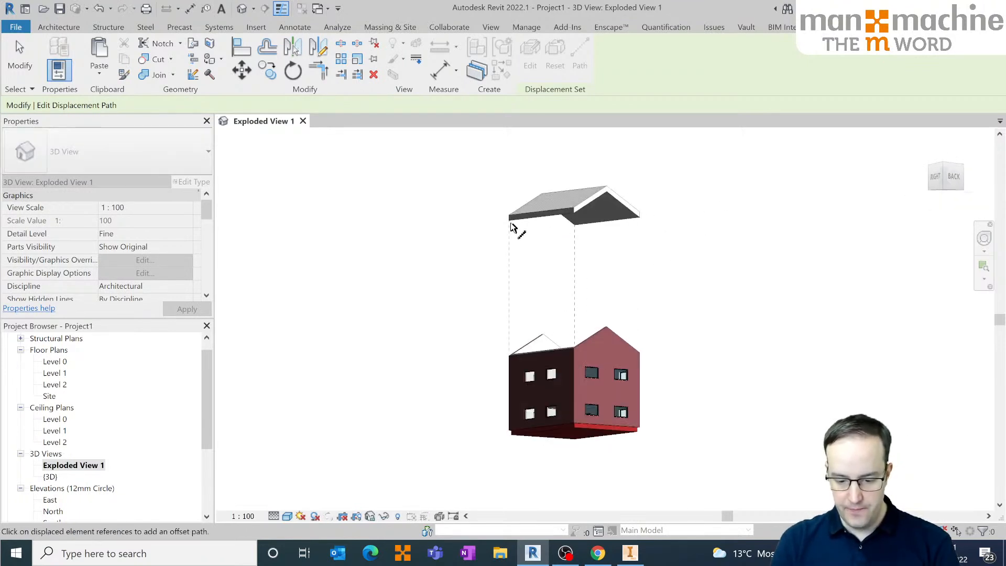
pyautogui.keyDown('shift'); pyautogui.moveTo(518, 218); pyautogui.dragTo(548, 284, button='middle'); pyautogui.keyUp('shift')
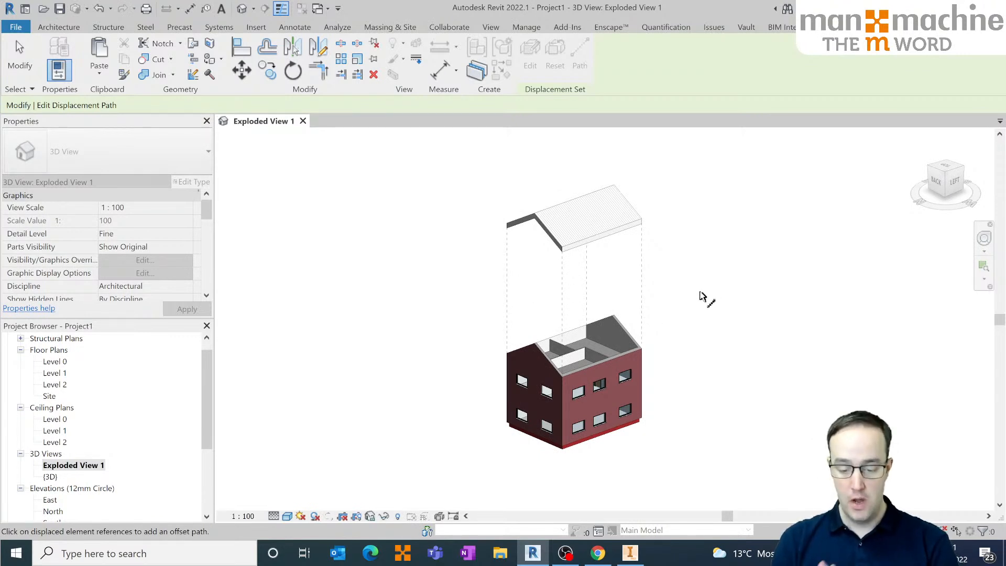
pyautogui.rightClick(695, 245)
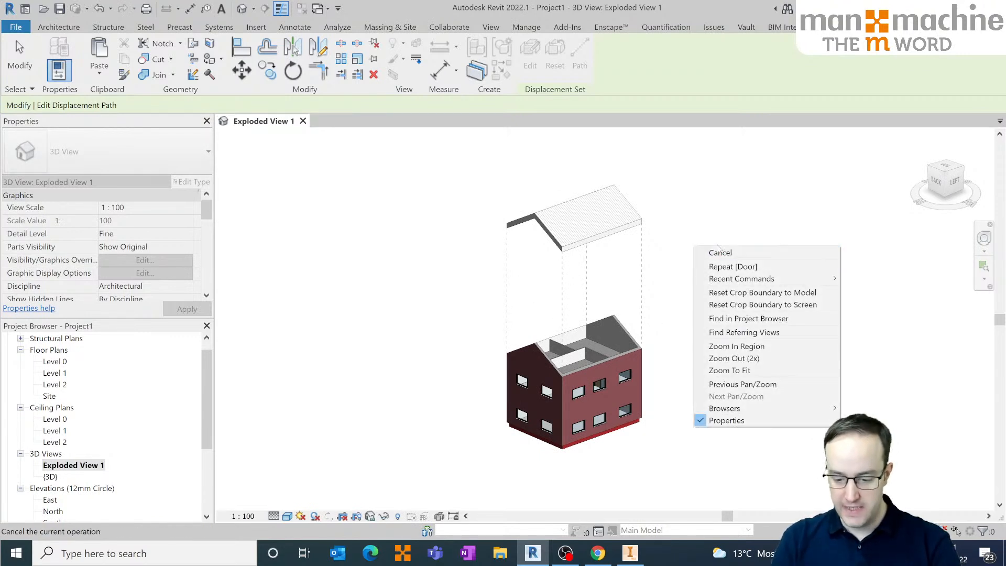
pyautogui.click(714, 249)
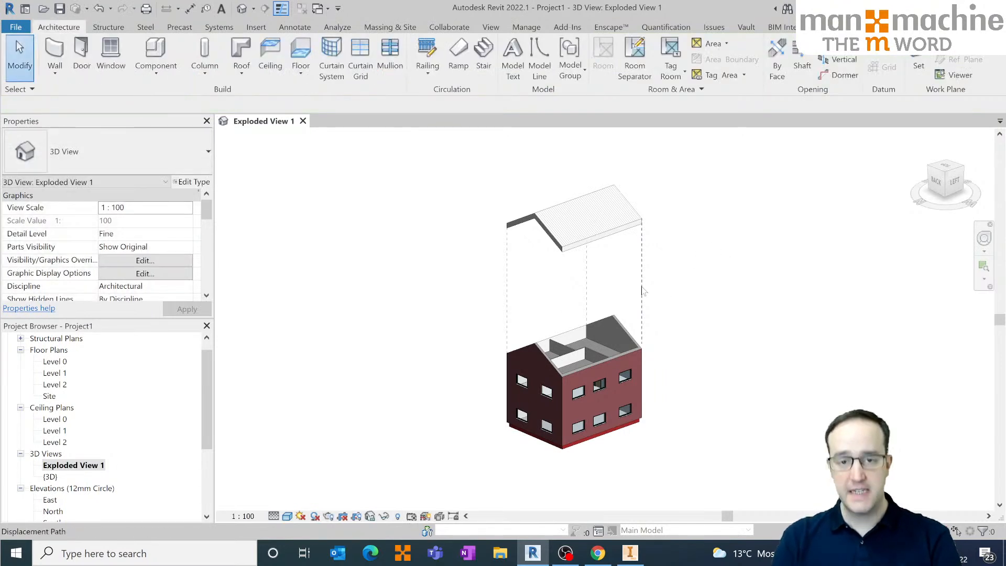
# - Displace the three Level 1 ceilings together as one set, upward by about 10700 mm in Z
pyautogui.keyDown('shift'); pyautogui.moveTo(611, 378); pyautogui.dragTo(579, 328, button='middle'); pyautogui.keyUp('shift')
pyautogui.scroll(3, 578, 344)
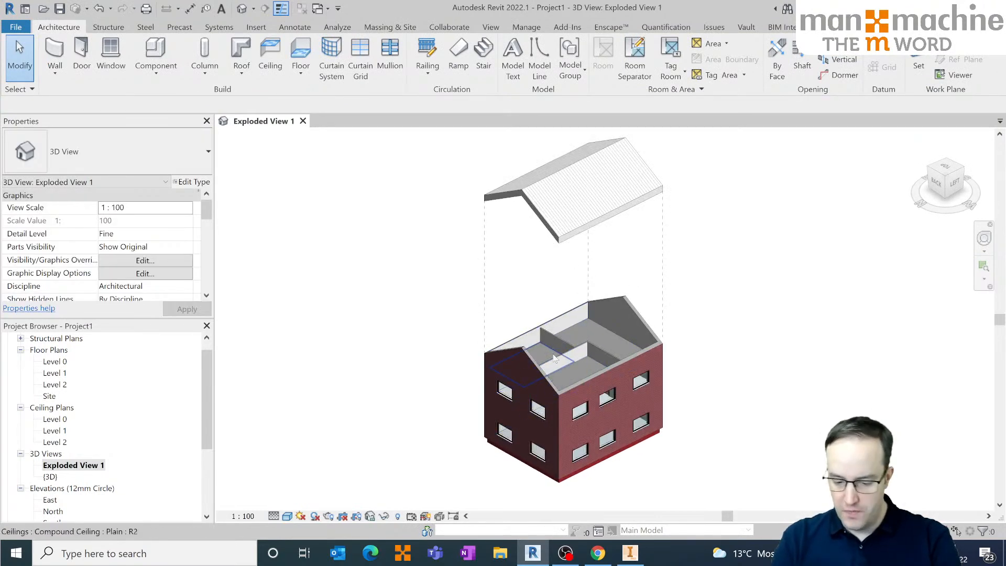
pyautogui.click(580, 324)
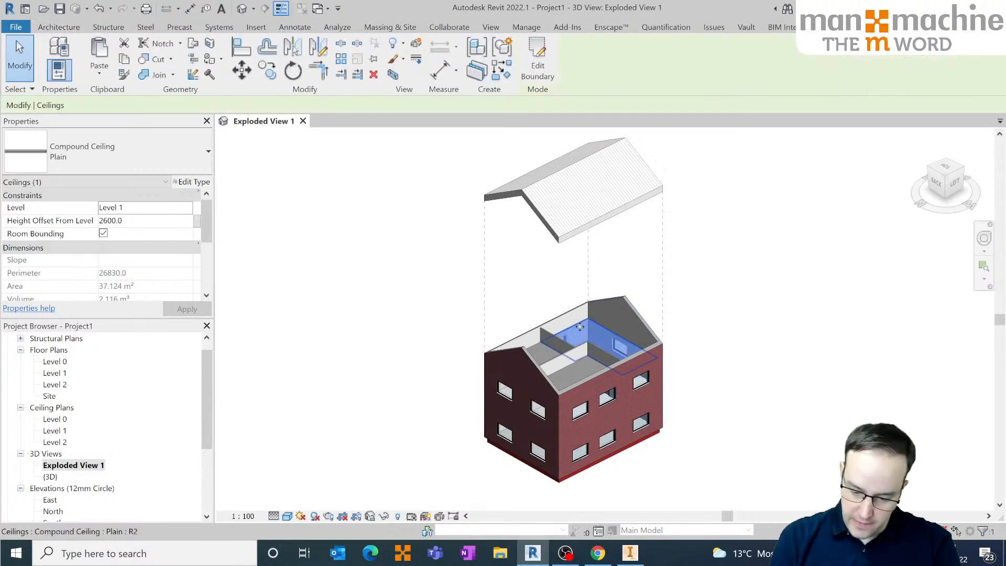
pyautogui.keyDown('ctrl'); pyautogui.click(540, 346); pyautogui.keyUp('ctrl')
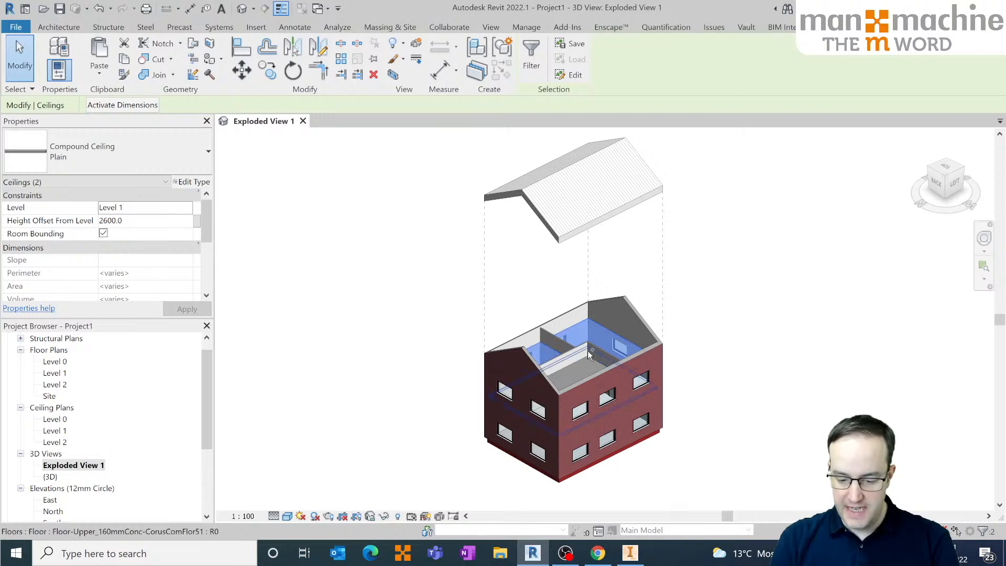
pyautogui.keyDown('ctrl'); pyautogui.click(571, 370); pyautogui.keyUp('ctrl')
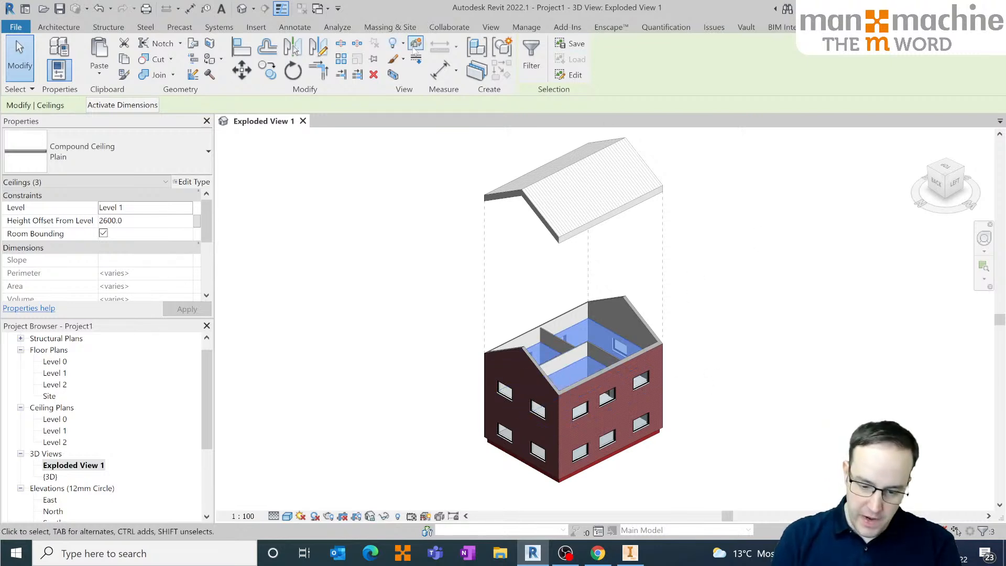
pyautogui.click(502, 48)
pyautogui.moveTo(575, 339); pyautogui.dragTo(575, 221)
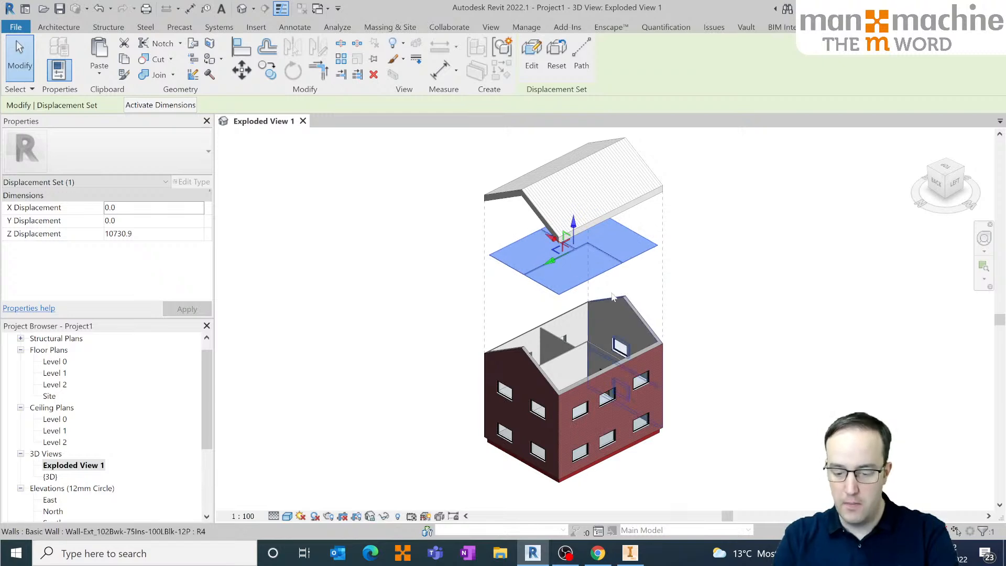
pyautogui.press('d')
pyautogui.press('p')
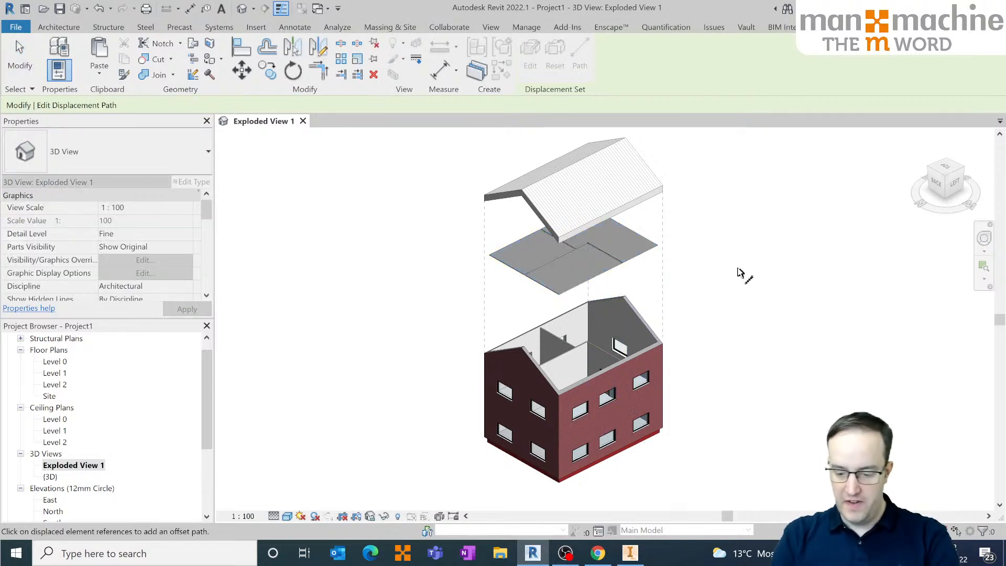
pyautogui.rightClick(738, 271)
pyautogui.click(754, 272)
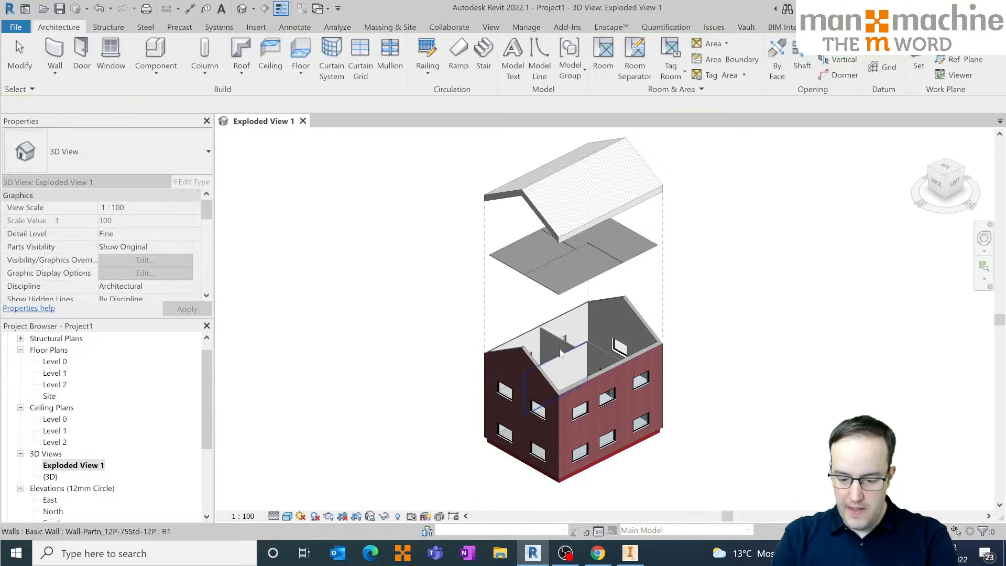
# - Displace the short Level 1 partition wall together with its internal door, upward by about 6850 mm in Z
pyautogui.moveTo(572, 345)
pyautogui.keyDown('shift'); pyautogui.mouseDown(button='middle')
pyautogui.moveTo(546, 349)
pyautogui.moveTo(552, 395)
pyautogui.moveTo(608, 483)
pyautogui.moveTo(576, 398)
pyautogui.moveTo(588, 353)
pyautogui.mouseUp(button='middle'); pyautogui.keyUp('shift')
pyautogui.scroll(5, 588, 355)
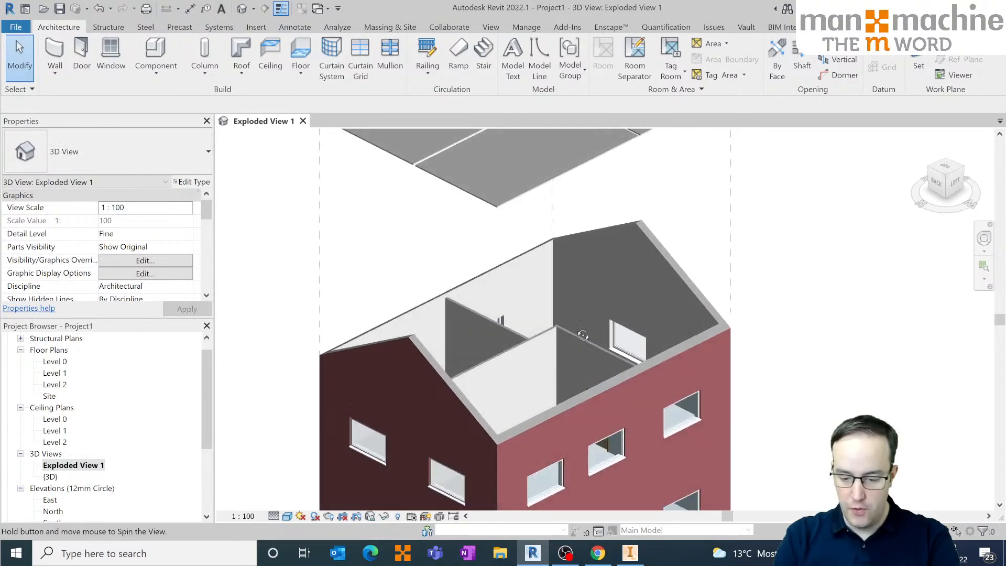
pyautogui.keyDown('shift'); pyautogui.moveTo(571, 338); pyautogui.dragTo(607, 382, button='middle'); pyautogui.keyUp('shift')
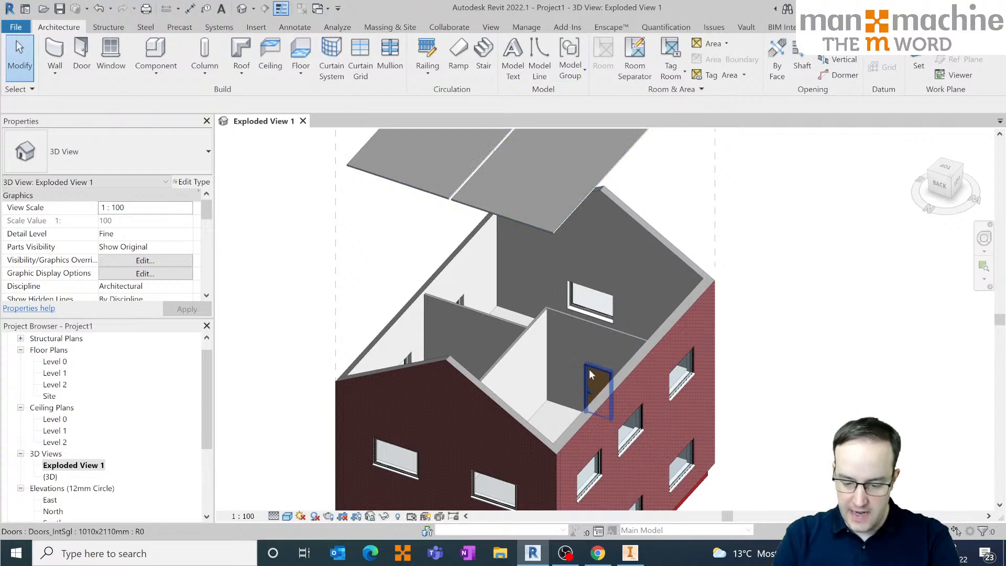
pyautogui.click(596, 387)
pyautogui.keyDown('ctrl'); pyautogui.click(568, 318); pyautogui.keyUp('ctrl')
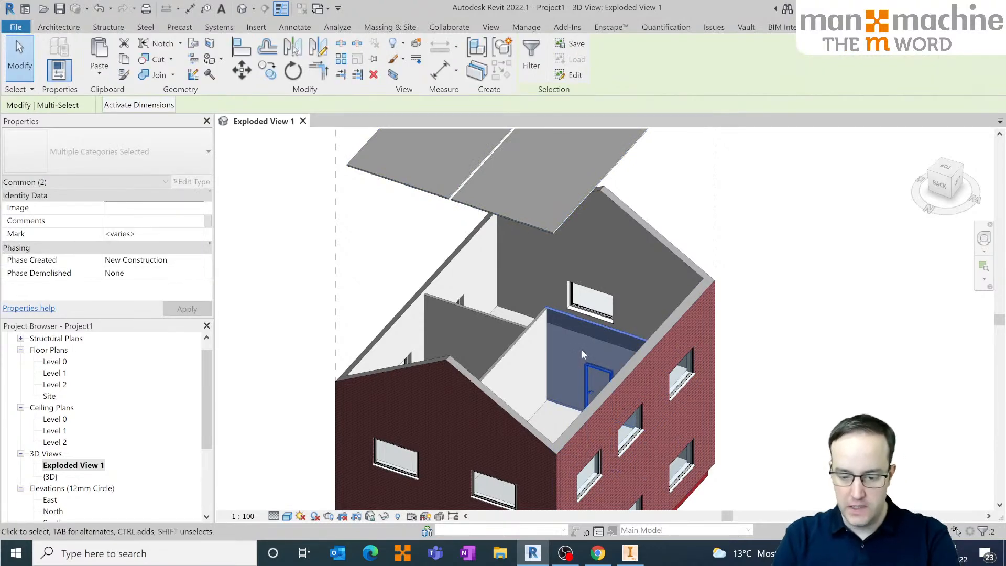
pyautogui.scroll(-2, 579, 343)
pyautogui.click(502, 47)
pyautogui.keyDown('shift'); pyautogui.moveTo(602, 314); pyautogui.dragTo(602, 330, button='middle'); pyautogui.keyUp('shift')
pyautogui.moveTo(603, 330); pyautogui.dragTo(603, 166)
pyautogui.moveTo(602, 167)
pyautogui.keyDown('shift'); pyautogui.mouseDown(button='middle')
pyautogui.moveTo(658, 223)
pyautogui.moveTo(644, 184)
pyautogui.mouseUp(button='middle'); pyautogui.keyUp('shift')
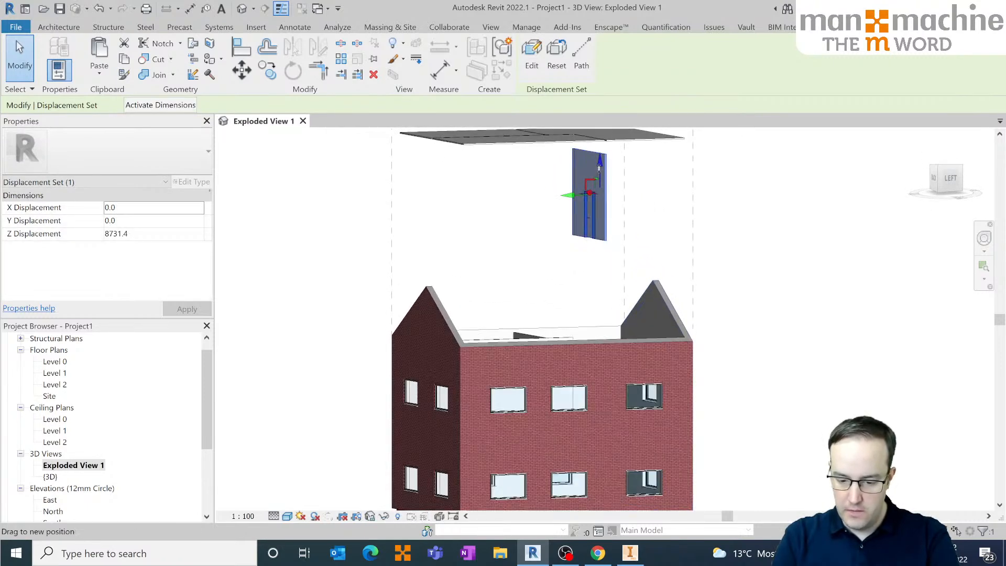
pyautogui.moveTo(599, 168); pyautogui.dragTo(599, 209)
pyautogui.keyDown('shift'); pyautogui.moveTo(599, 209); pyautogui.dragTo(753, 382, button='middle'); pyautogui.keyUp('shift')
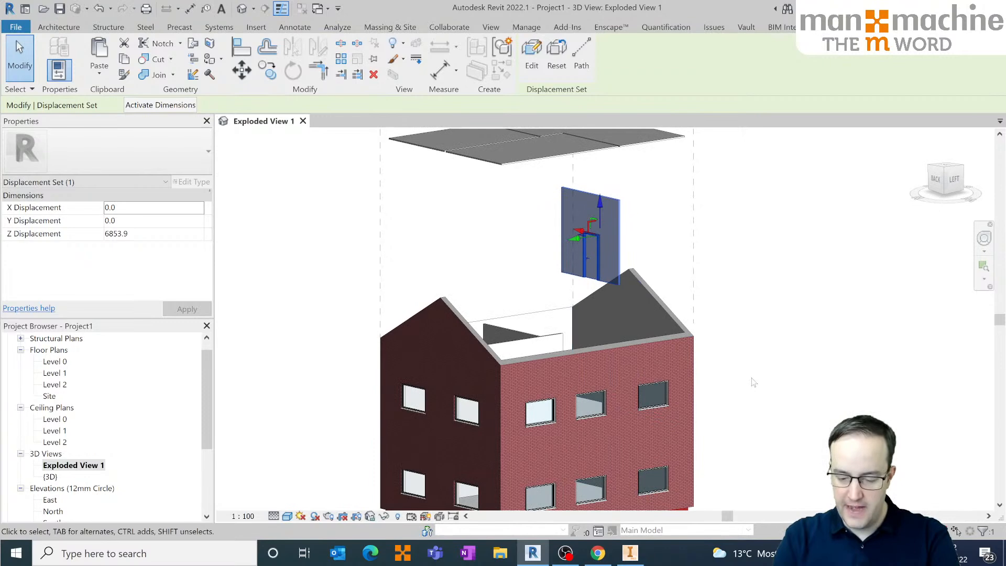
pyautogui.click(582, 57)
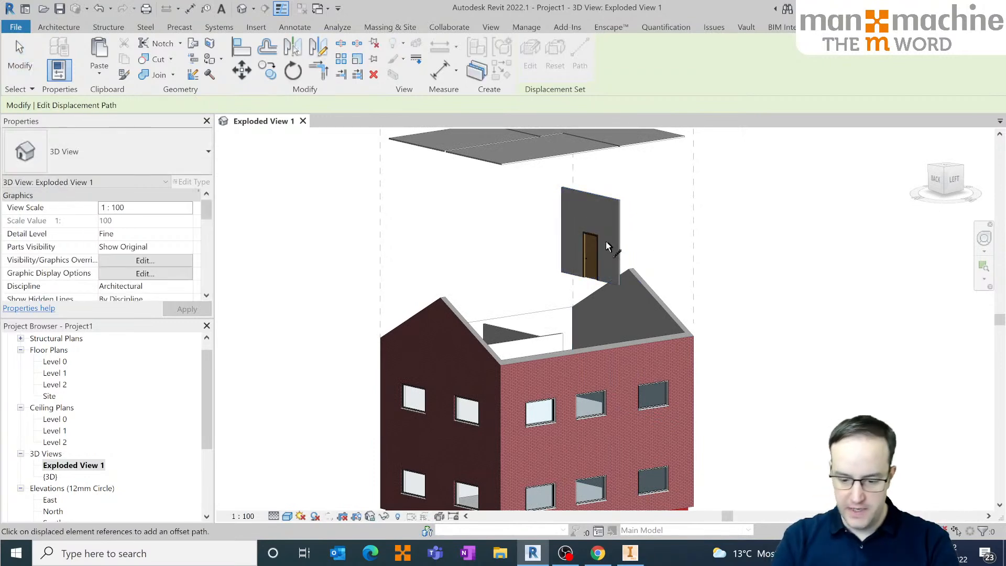
pyautogui.rightClick(619, 239)
pyautogui.click(618, 240)
pyautogui.scroll(-1, 585, 246)
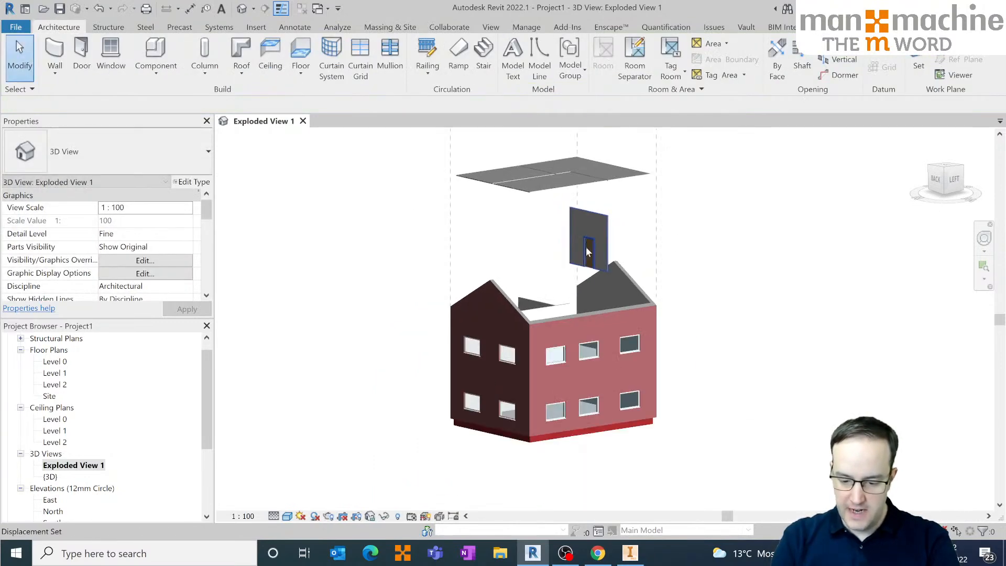
# - Try shifting the raised partition wall and door set by about 3770 mm in Y, and undo the shift
pyautogui.scroll(2, 586, 244)
pyautogui.click(591, 240)
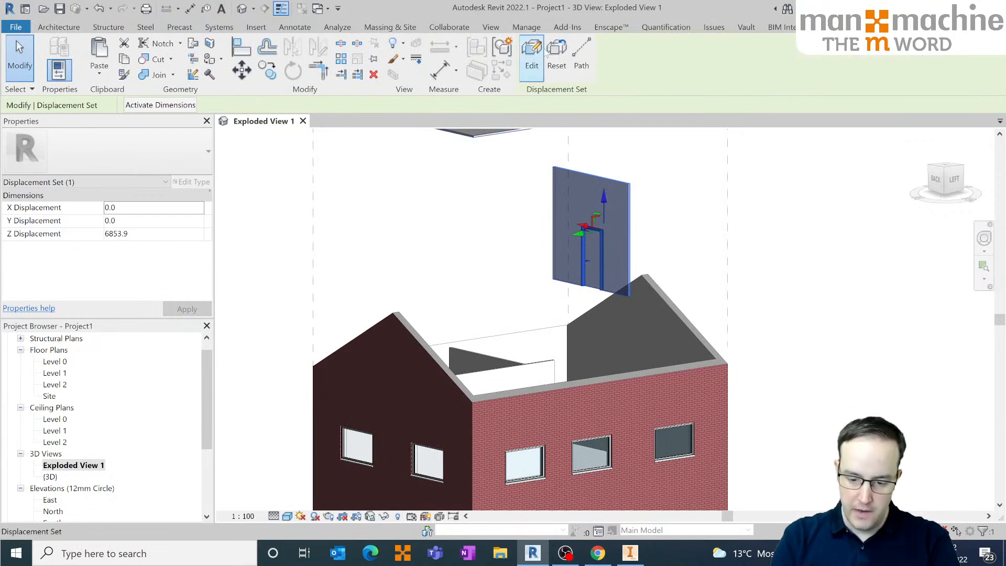
pyautogui.moveTo(586, 238); pyautogui.dragTo(502, 246)
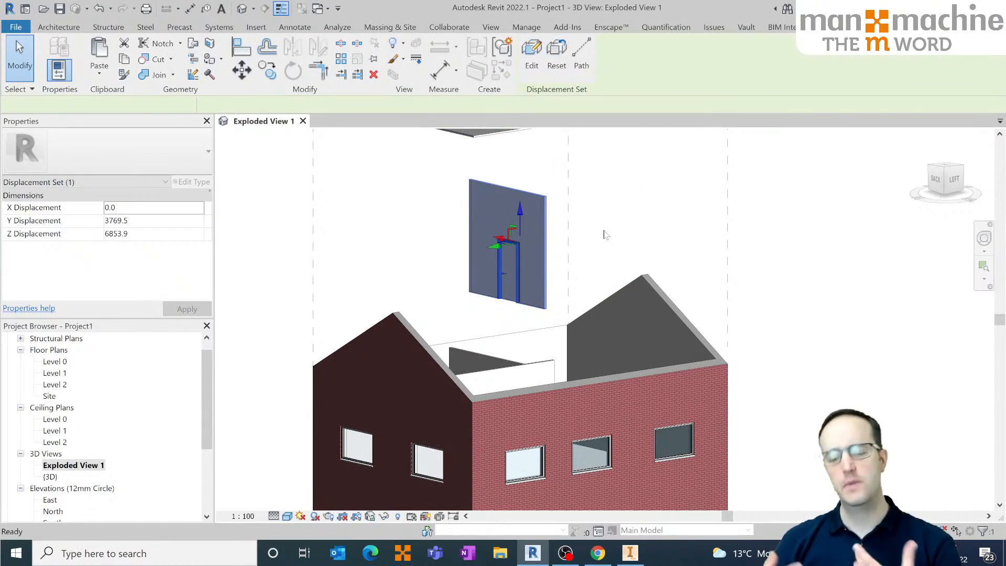
pyautogui.hotkey('ctrl', 'z')
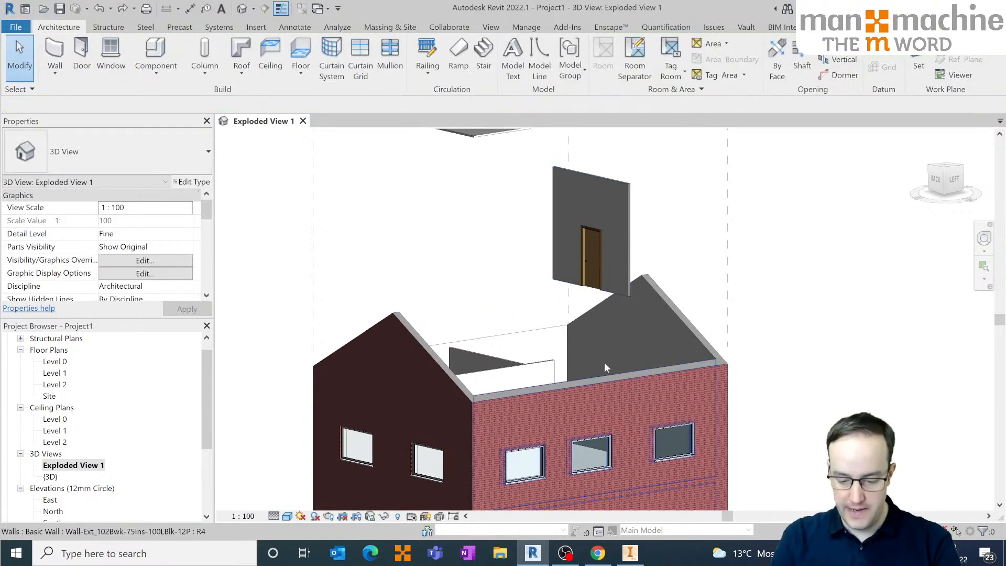
# - Undo the displacement of the short Level 1 partition wall and its door, and clear the selection
pyautogui.keyDown('shift'); pyautogui.moveTo(615, 325); pyautogui.dragTo(665, 344, button='middle'); pyautogui.keyUp('shift')
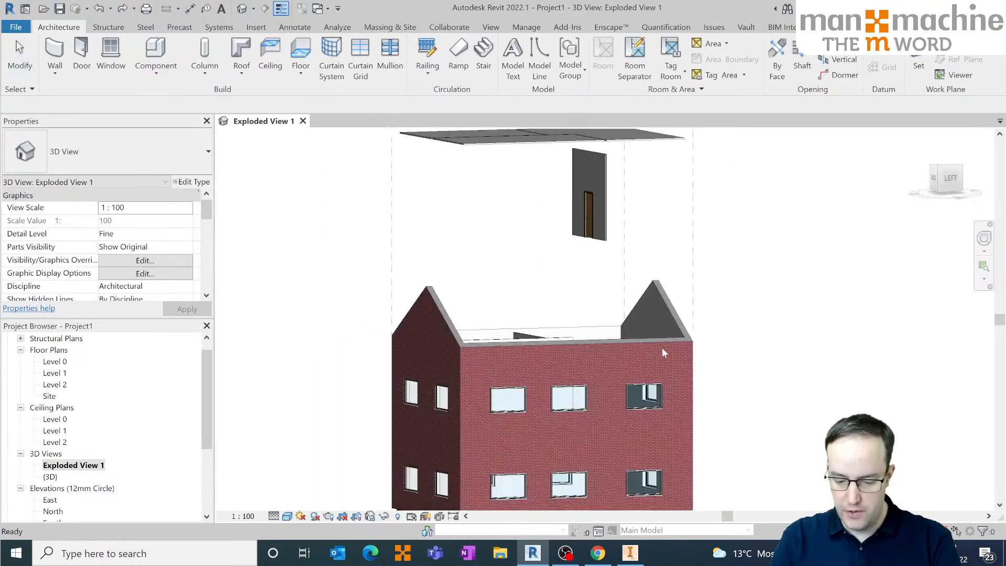
pyautogui.keyDown('shift'); pyautogui.moveTo(610, 290); pyautogui.dragTo(583, 369, button='middle'); pyautogui.keyUp('shift')
pyautogui.scroll(5, 583, 370)
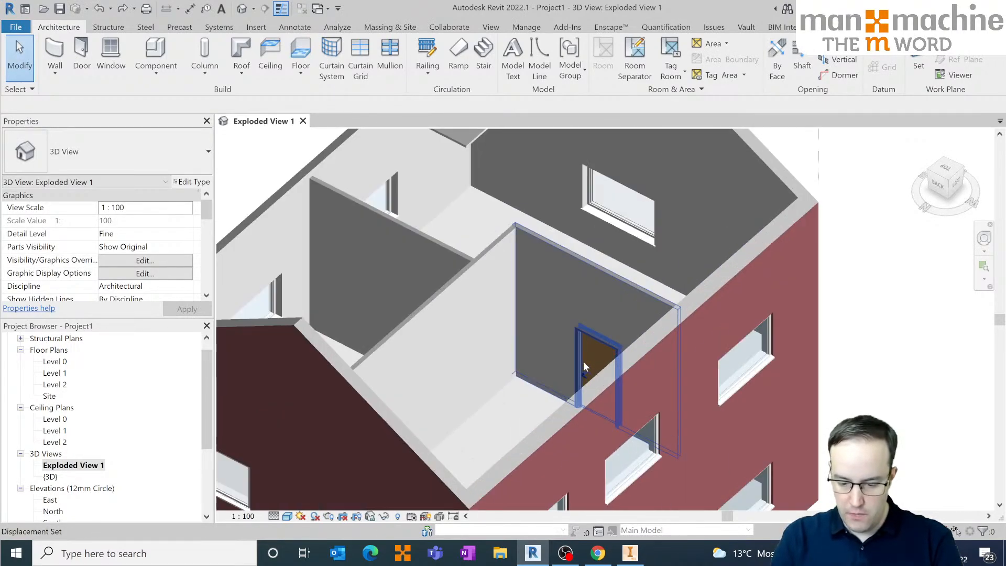
pyautogui.click(587, 344)
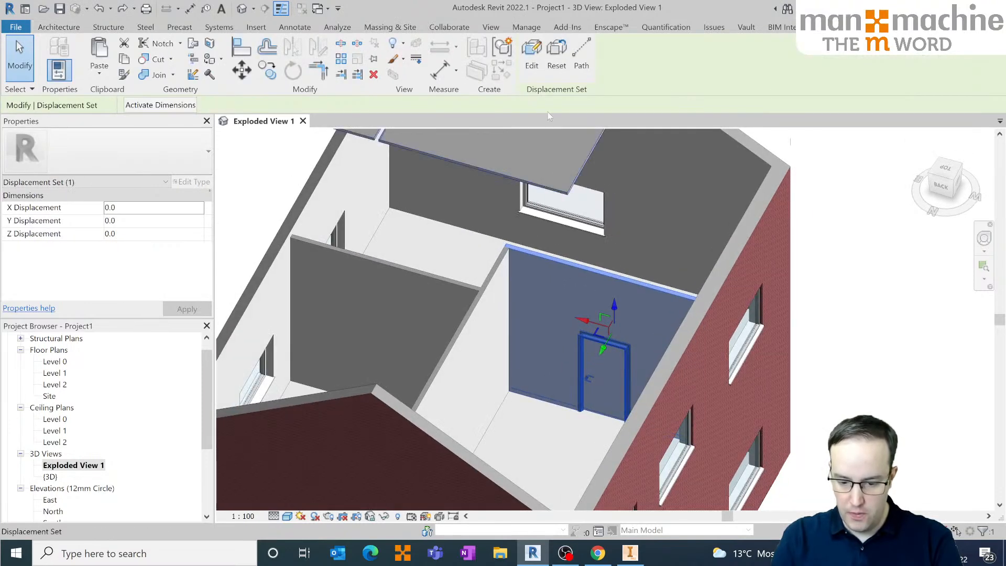
pyautogui.keyDown('ctrl'); pyautogui.click(607, 346); pyautogui.keyUp('ctrl')
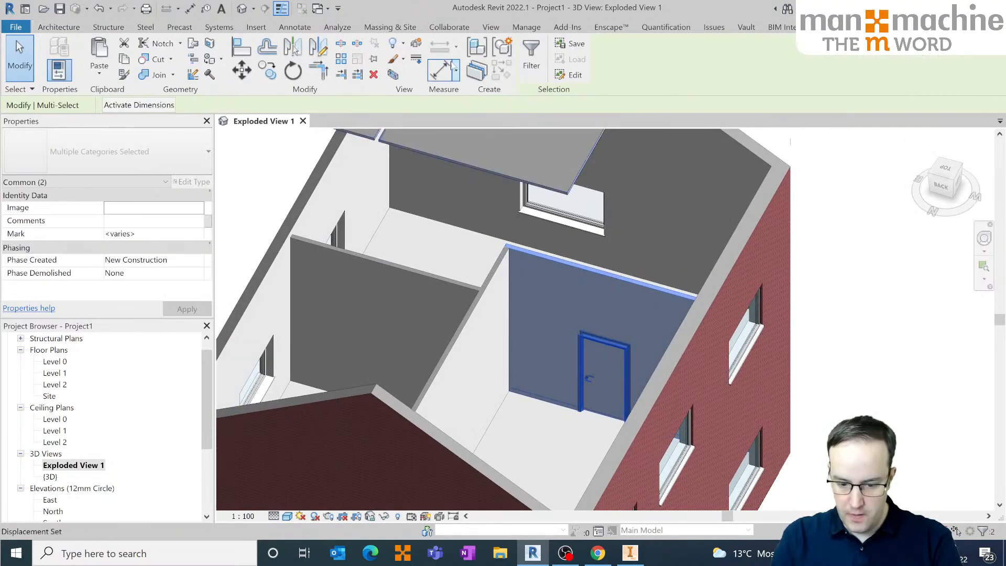
pyautogui.press('Escape')
# - Displace only the internal door out of the short partition wall by about 1570 mm in Y
pyautogui.click(588, 339)
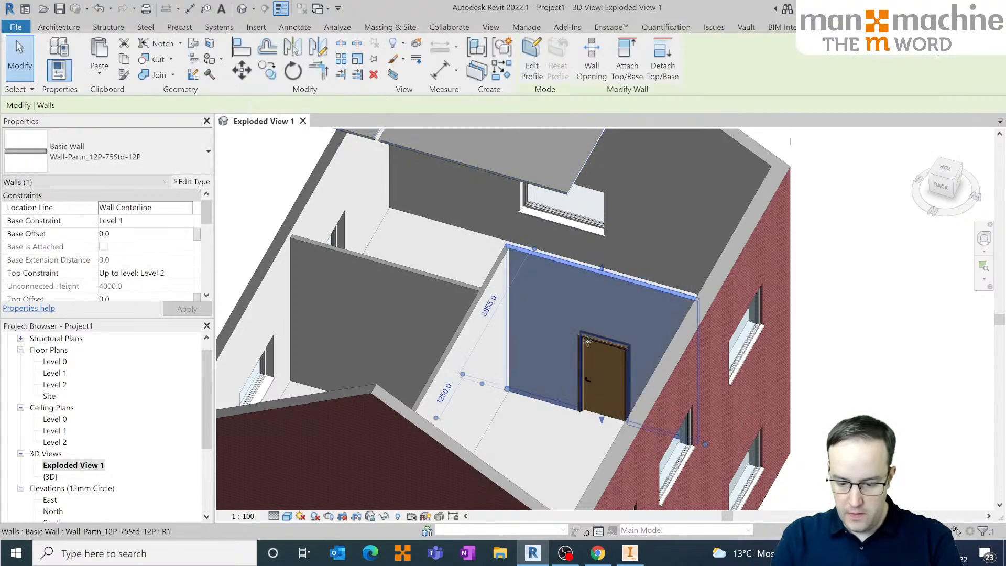
pyautogui.click(586, 376)
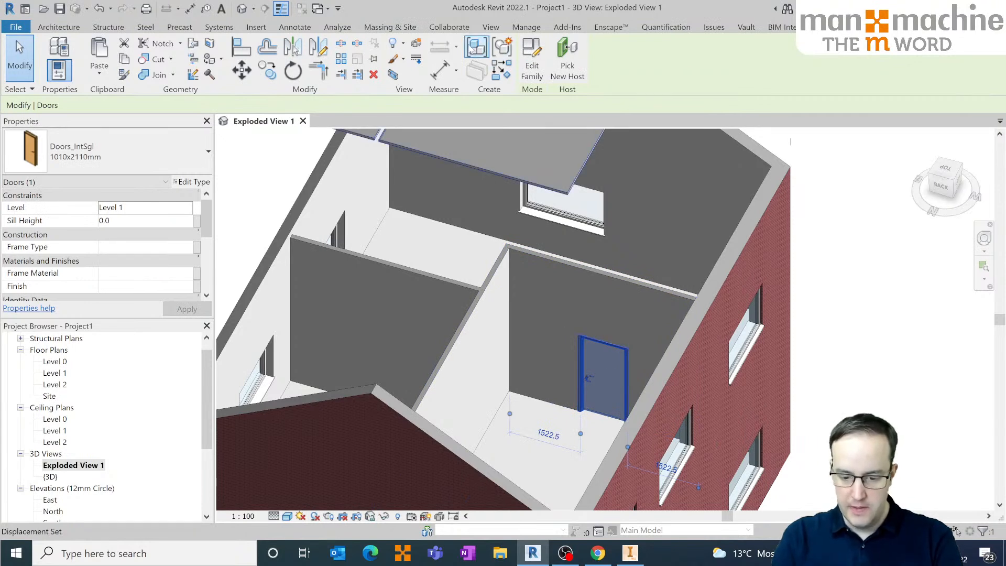
pyautogui.click(406, 45)
pyautogui.click(435, 66)
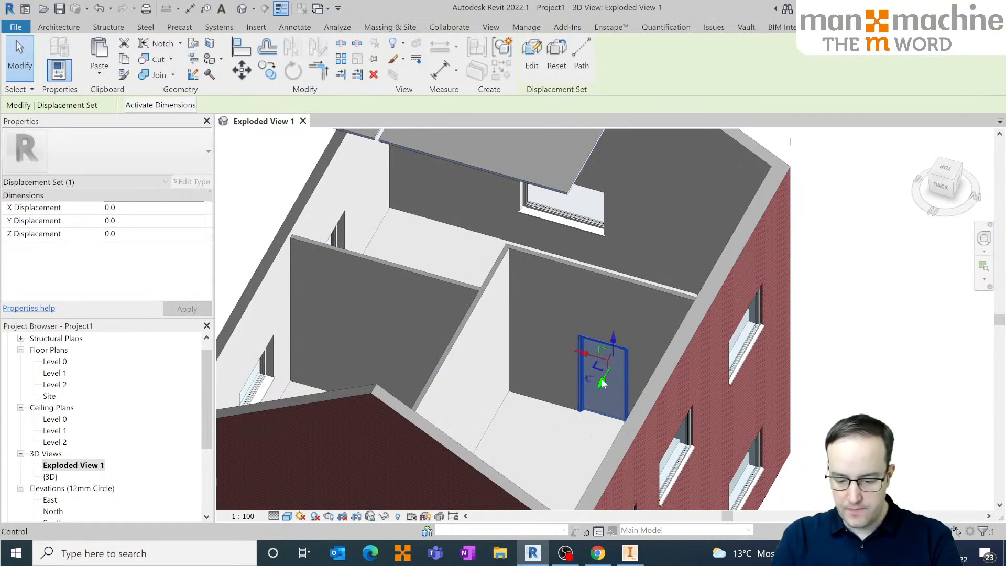
pyautogui.moveTo(572, 432); pyautogui.dragTo(573, 433)
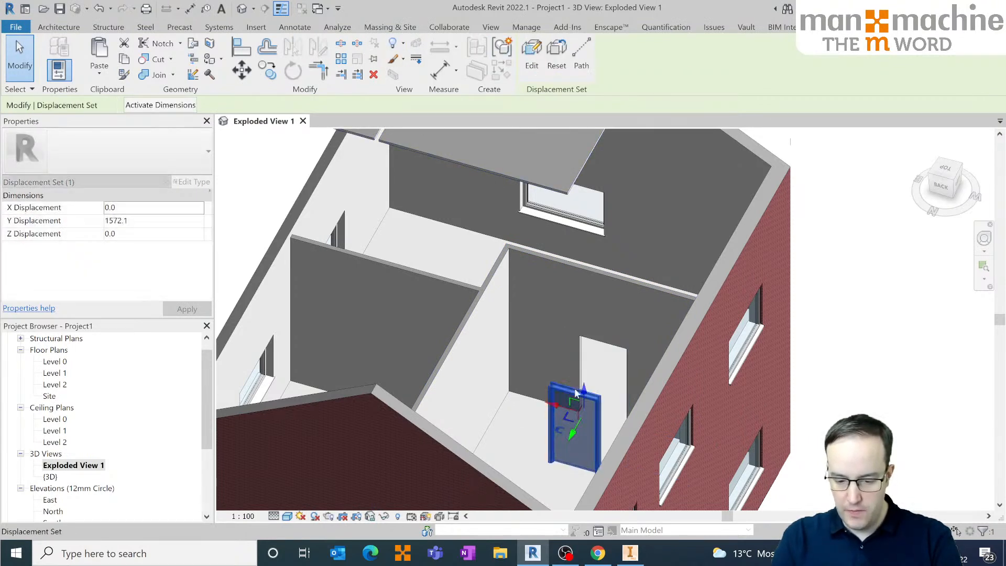
pyautogui.click(582, 62)
pyautogui.press('Escape')
# - Return the internal door to its opening, and displace it again by about 2015 mm in Y
pyautogui.click(608, 348)
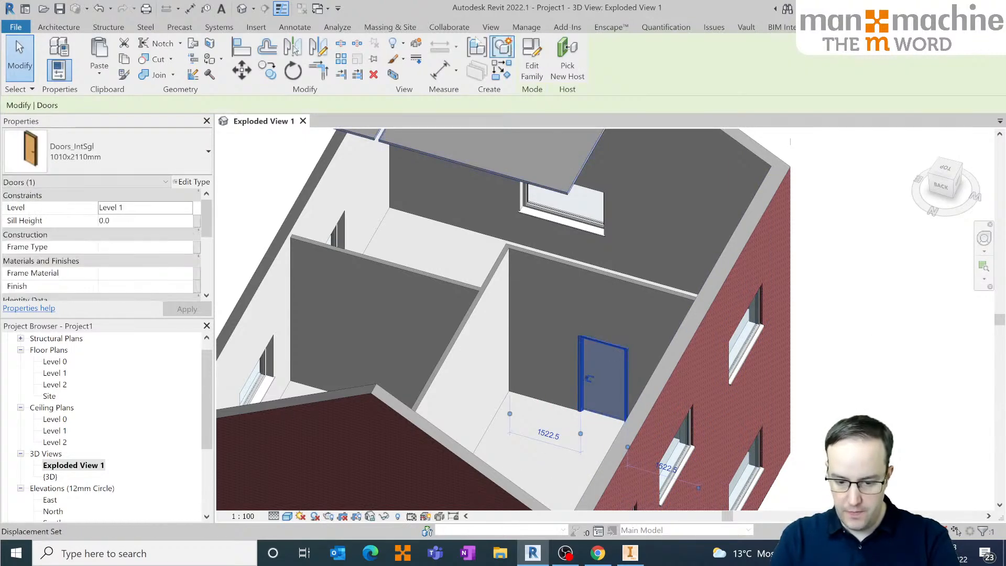
pyautogui.click(416, 43)
pyautogui.moveTo(602, 391); pyautogui.dragTo(566, 453)
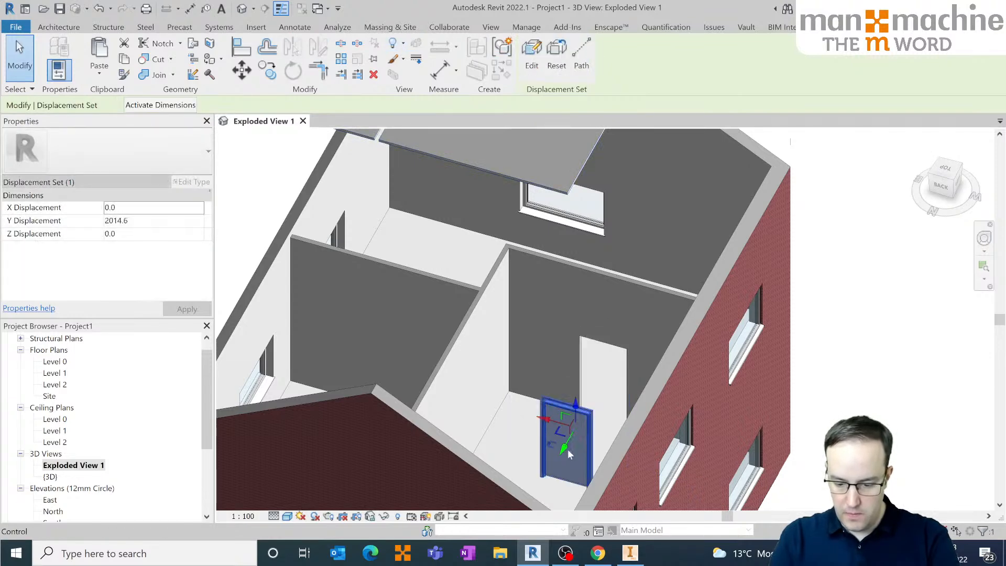
# - Add displacement paths from the displaced internal door and from the corners of the raised ceilings
pyautogui.click(581, 58)
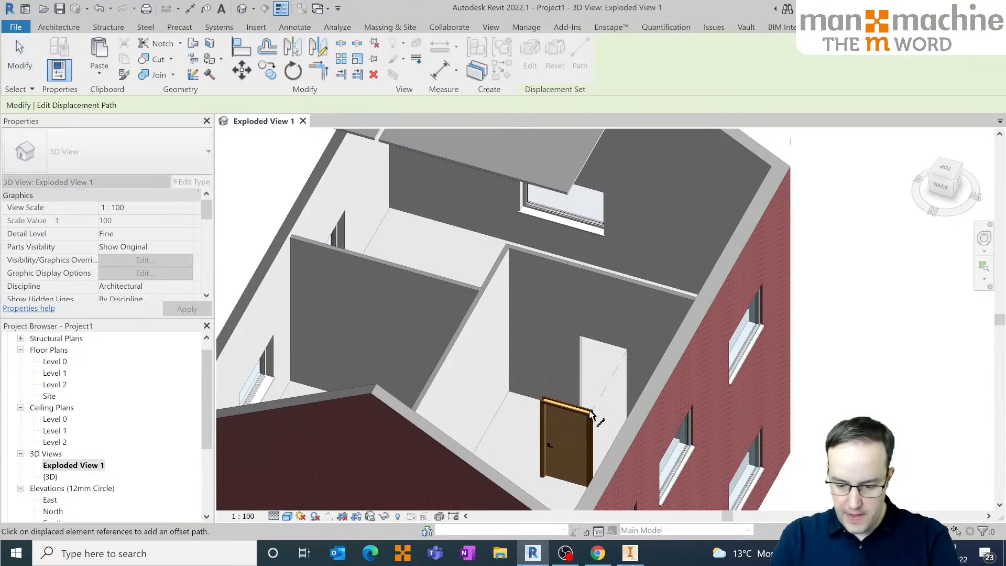
pyautogui.scroll(4, 544, 426)
pyautogui.click(492, 278)
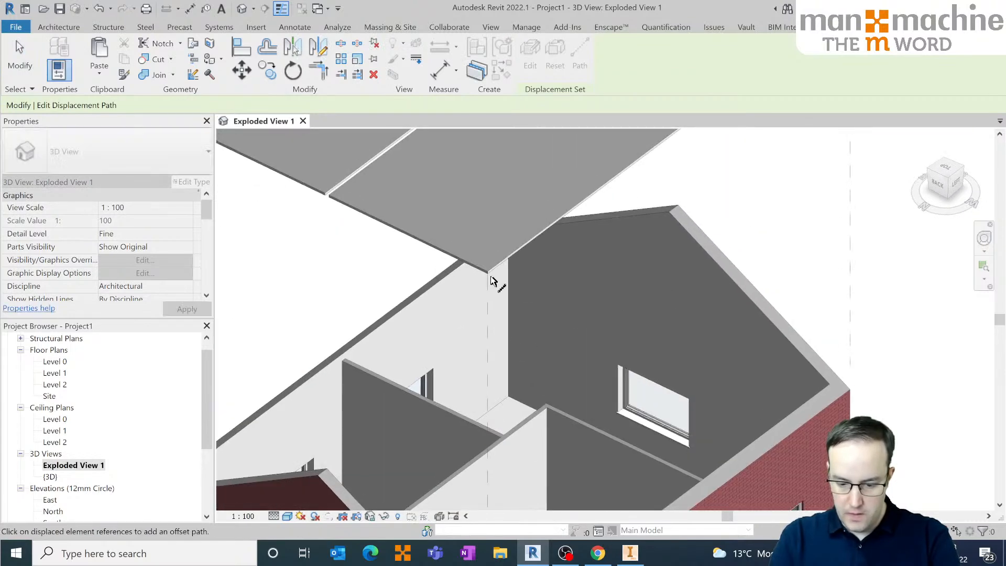
pyautogui.scroll(-3, 445, 294)
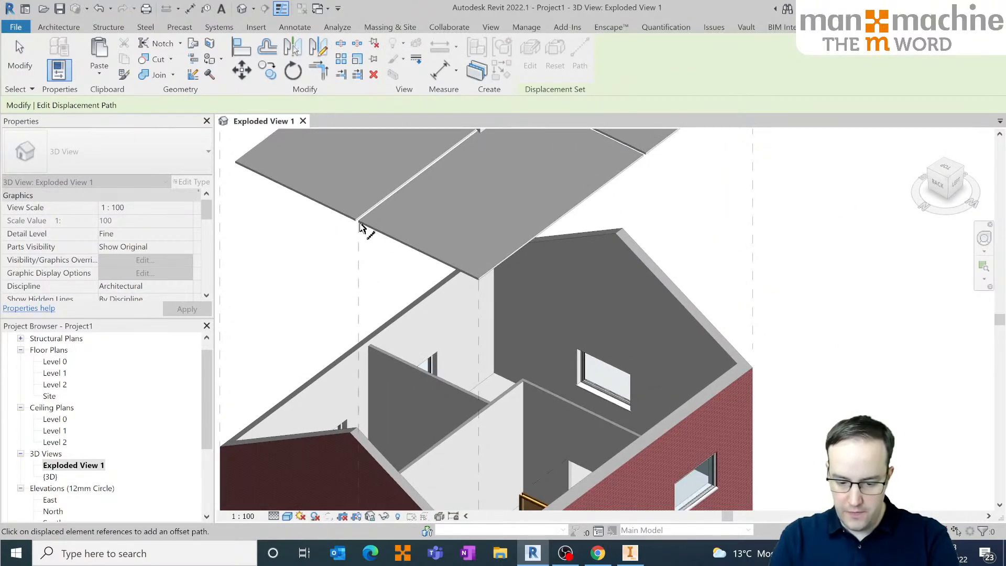
pyautogui.rightClick(258, 224)
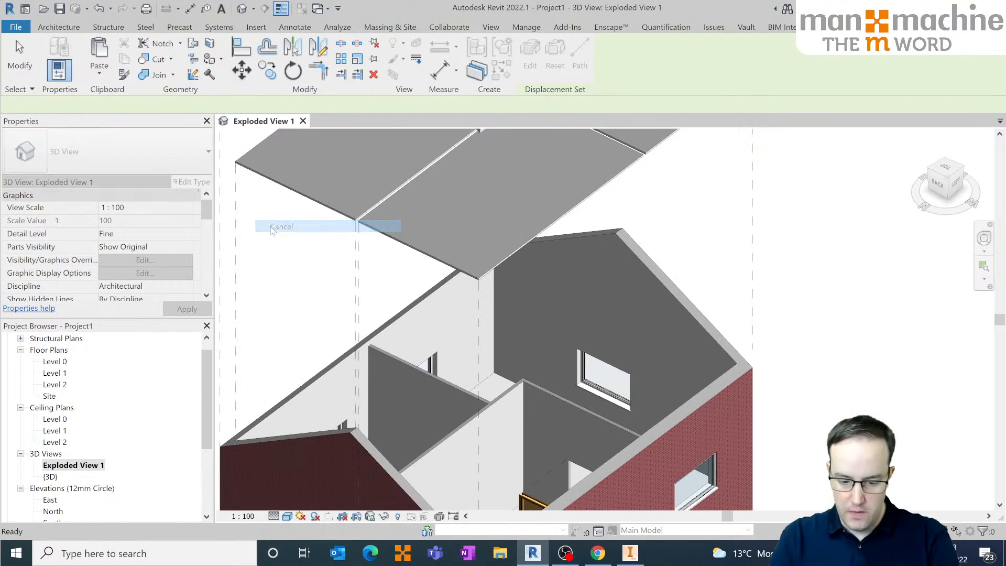
pyautogui.click(271, 225)
# - Displace the Level 1 window farthest from the long brick wall out of the back gable by about 4970 mm in Y
pyautogui.keyDown('shift'); pyautogui.moveTo(352, 351); pyautogui.dragTo(382, 311, button='middle'); pyautogui.keyUp('shift')
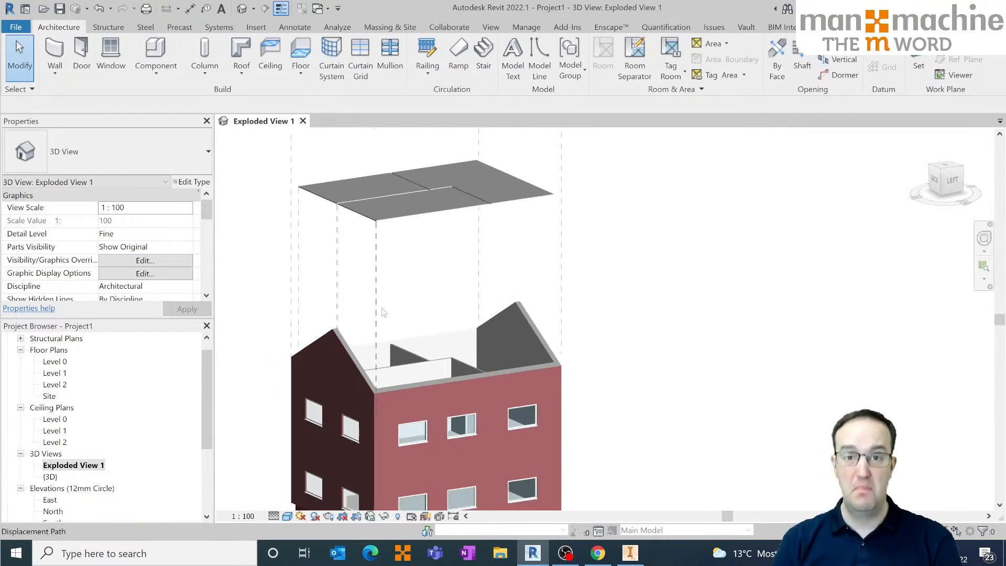
pyautogui.scroll(3, 382, 312)
pyautogui.scroll(-6, 445, 335)
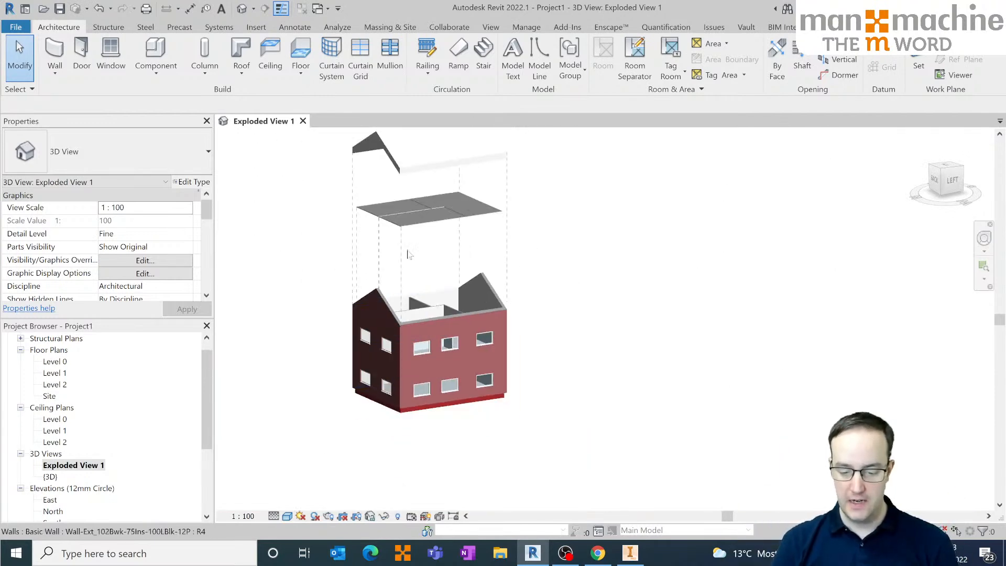
pyautogui.scroll(2, 497, 356)
pyautogui.keyDown('shift'); pyautogui.moveTo(497, 356); pyautogui.dragTo(522, 349, button='middle'); pyautogui.keyUp('shift')
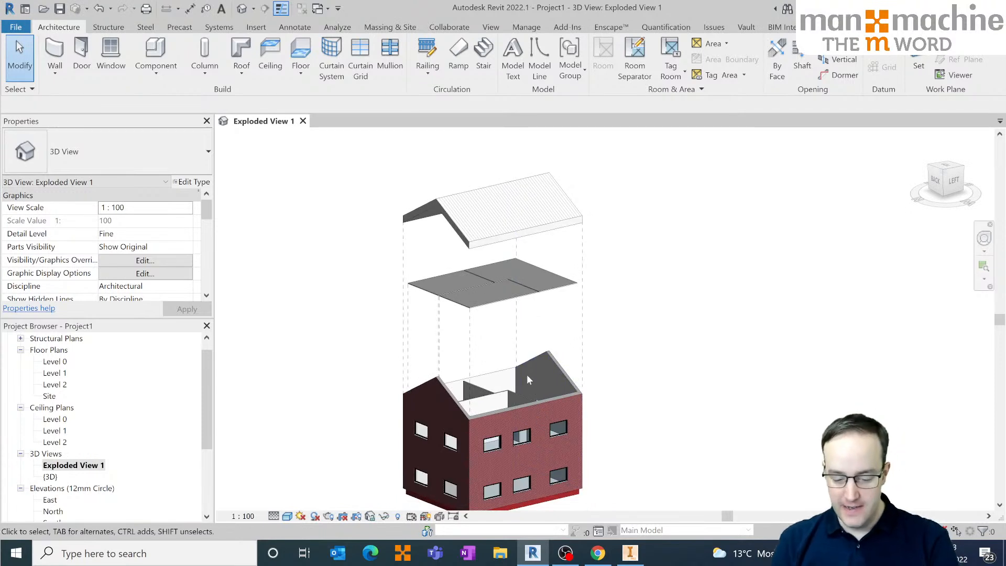
pyautogui.click(419, 439)
pyautogui.scroll(8, 420, 439)
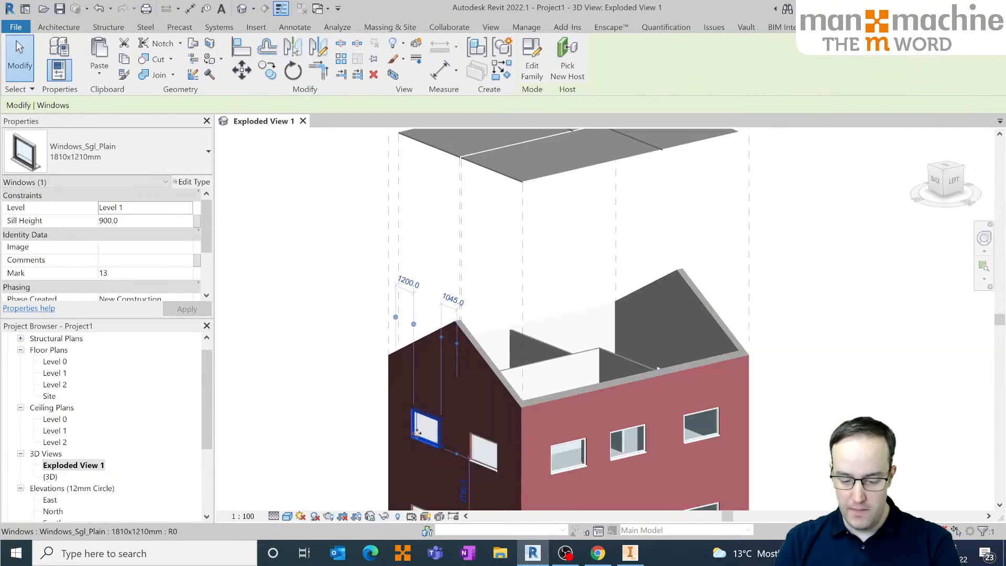
pyautogui.click(412, 46)
pyautogui.moveTo(372, 383); pyautogui.dragTo(287, 346)
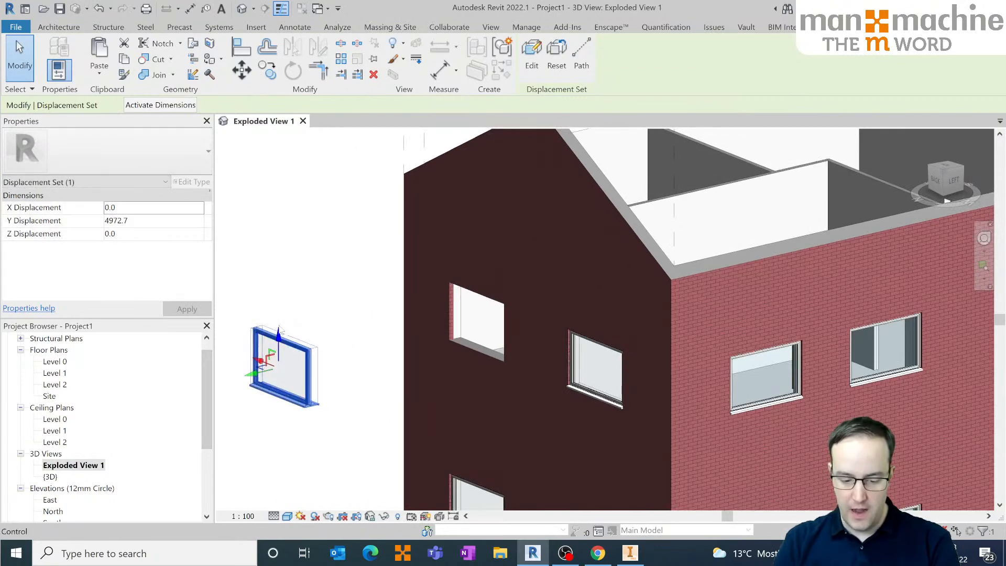
pyautogui.press('Escape')
# - Add displacement paths from the corners of the displaced gable window back to its opening
pyautogui.click(293, 356)
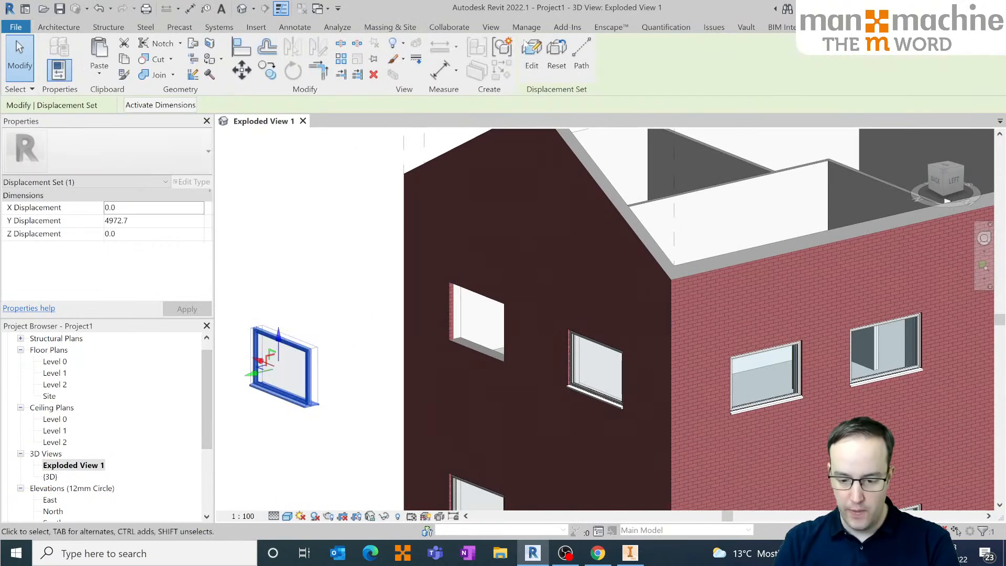
pyautogui.click(581, 50)
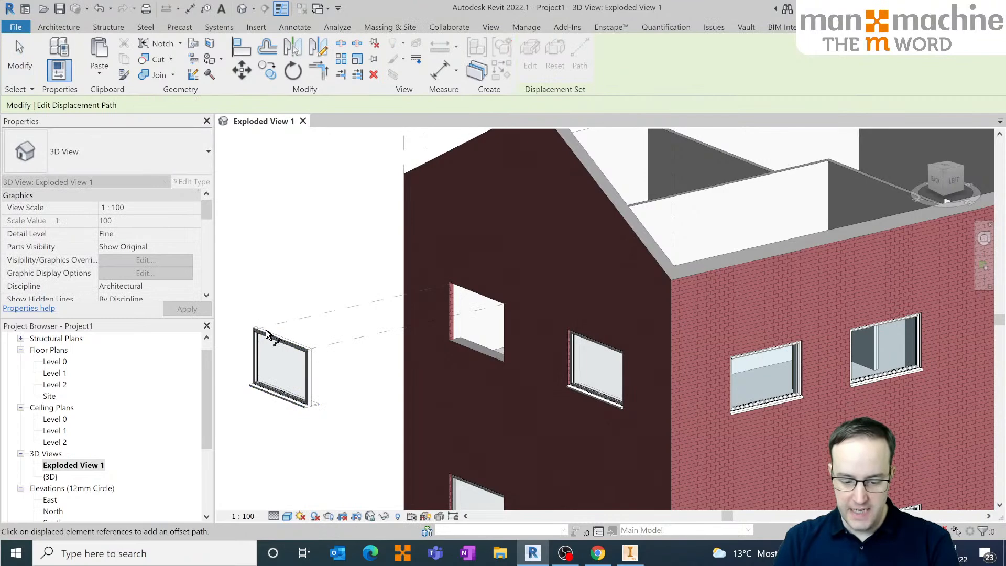
pyautogui.click(315, 406)
pyautogui.rightClick(274, 244)
pyautogui.click(286, 247)
pyautogui.scroll(-3, 333, 331)
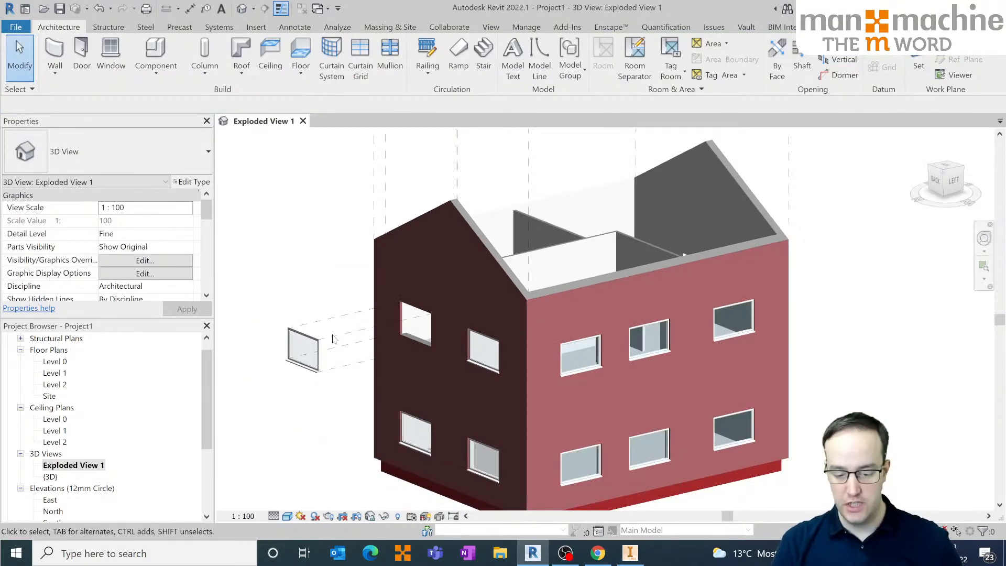
# - Start the Enscape rendering of Exploded View 1
pyautogui.scroll(-4, 333, 331)
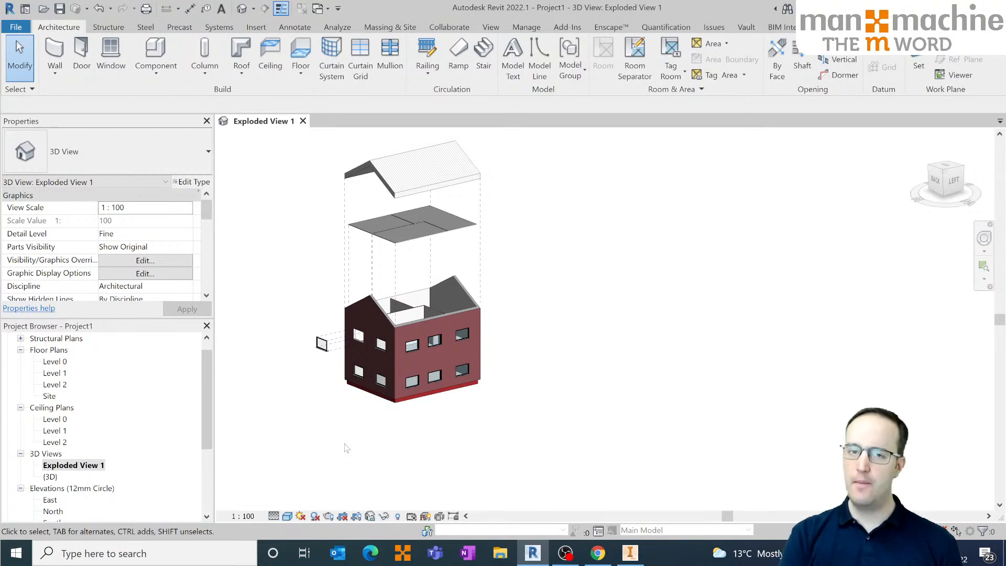
pyautogui.moveTo(357, 351); pyautogui.dragTo(388, 414, button='middle')
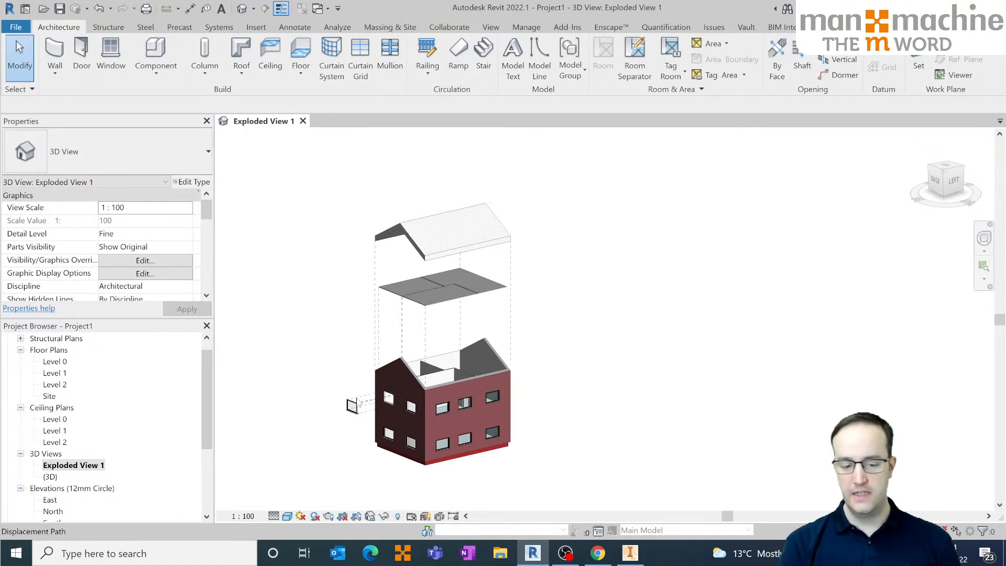
pyautogui.moveTo(320, 321); pyautogui.dragTo(386, 329, button='middle')
pyautogui.scroll(2, 441, 272)
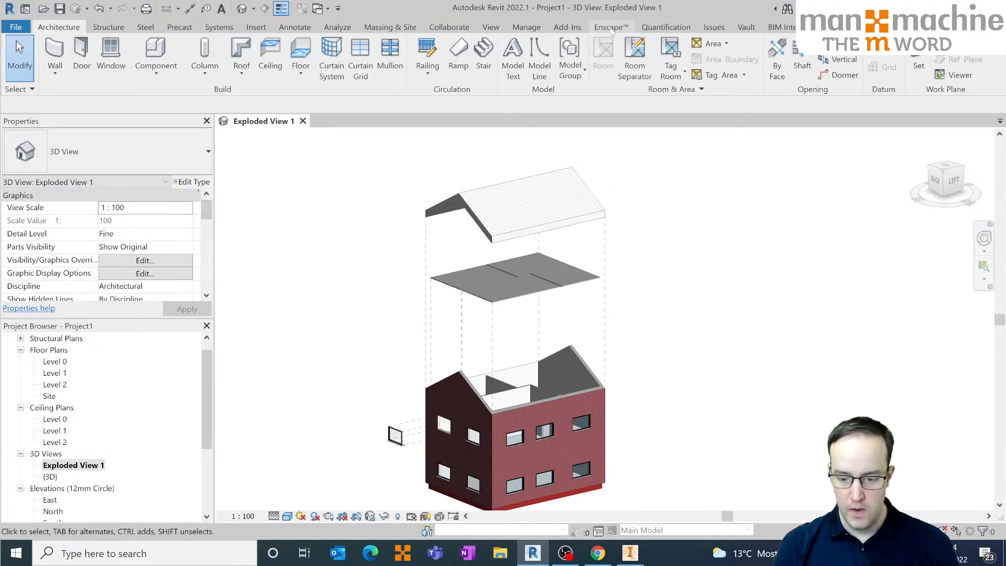
pyautogui.click(596, 31)
pyautogui.click(18, 55)
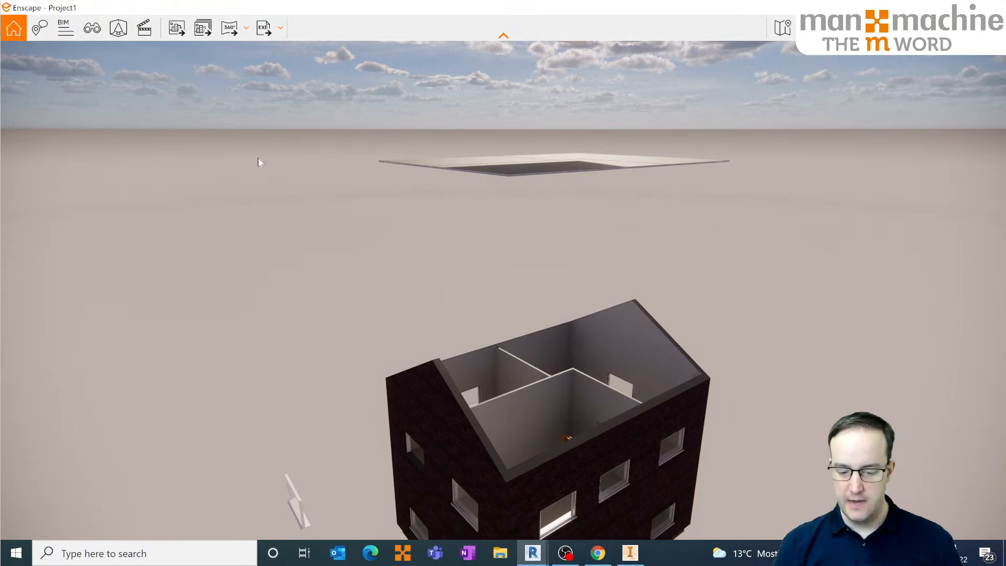
# - Examine the displaced window, raised ceilings and building shell in the Enscape render, and close the render window
pyautogui.scroll(-5, 404, 234)
pyautogui.moveTo(404, 234); pyautogui.dragTo(435, 330, button='right')
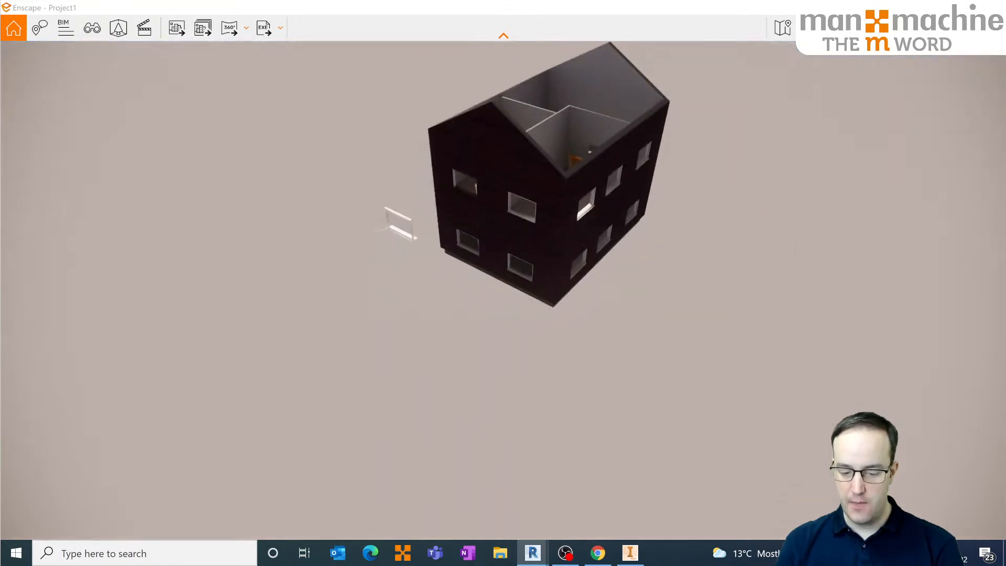
pyautogui.scroll(5, 414, 236)
pyautogui.scroll(5, 396, 236)
pyautogui.moveTo(397, 236); pyautogui.dragTo(597, 249, button='right')
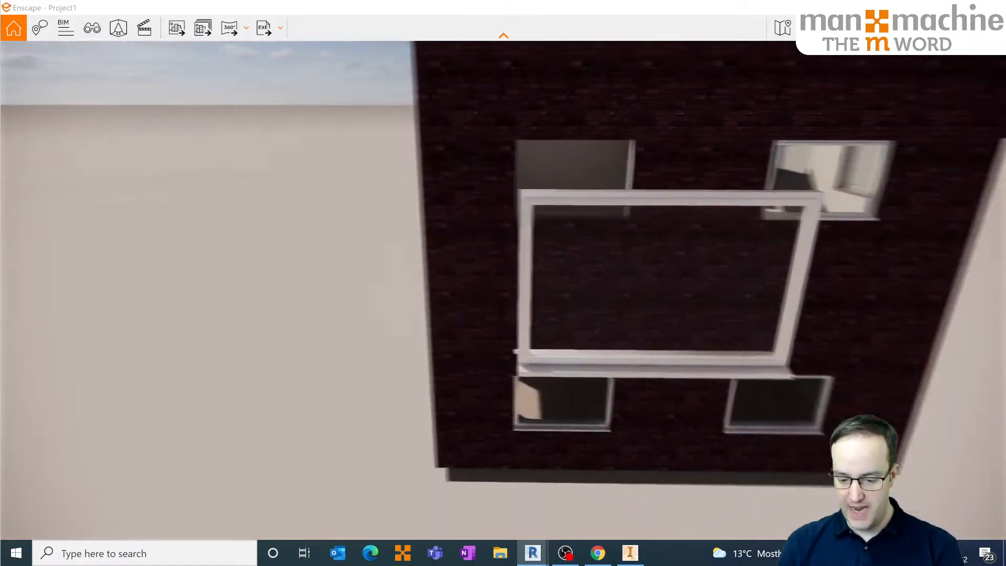
pyautogui.scroll(-10, 382, 238)
pyautogui.scroll(-5, 381, 238)
pyautogui.moveTo(381, 237); pyautogui.dragTo(409, 183, button='right')
pyautogui.scroll(6, 451, 237)
pyautogui.moveTo(384, 240); pyautogui.dragTo(335, 262, button='right')
pyautogui.scroll(-5, 384, 240)
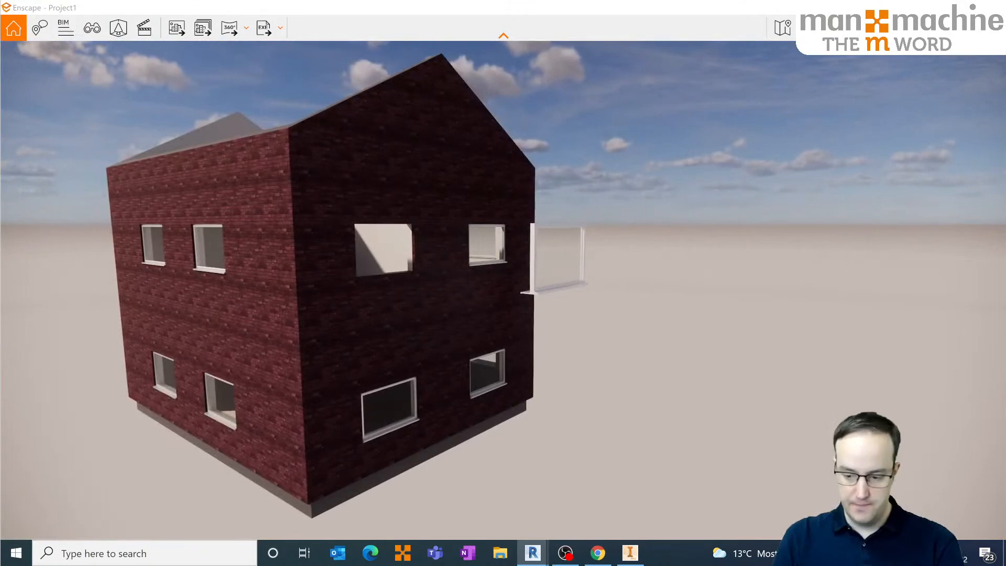
pyautogui.click(993, 7)
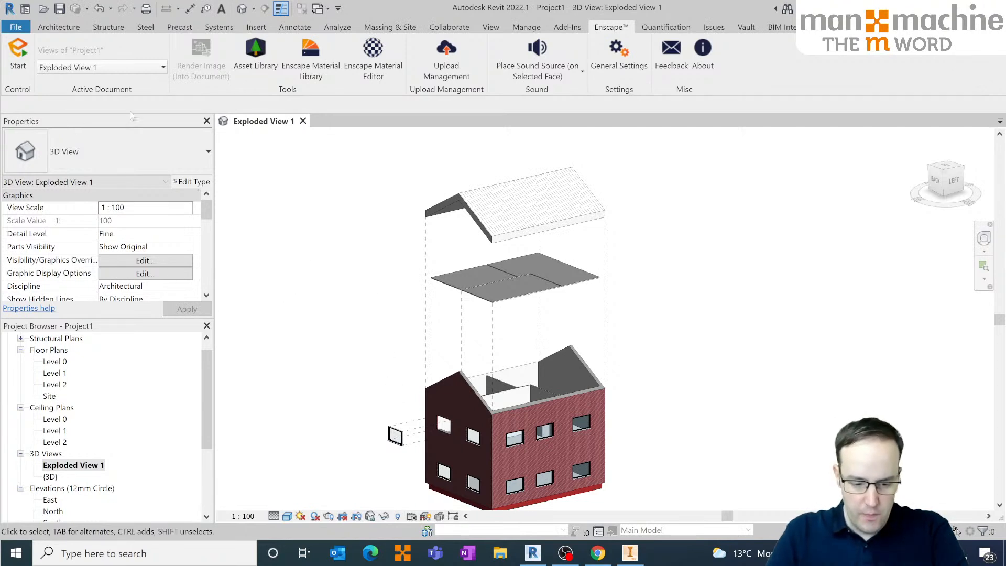
# - Close the exploded view project without saving it, and create a new project
pyautogui.click(303, 121)
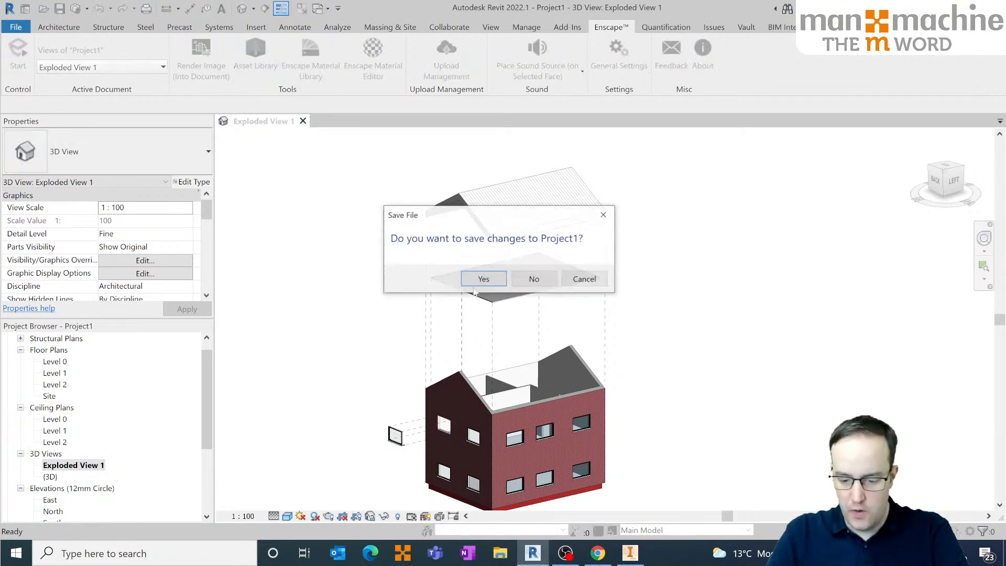
pyautogui.click(542, 277)
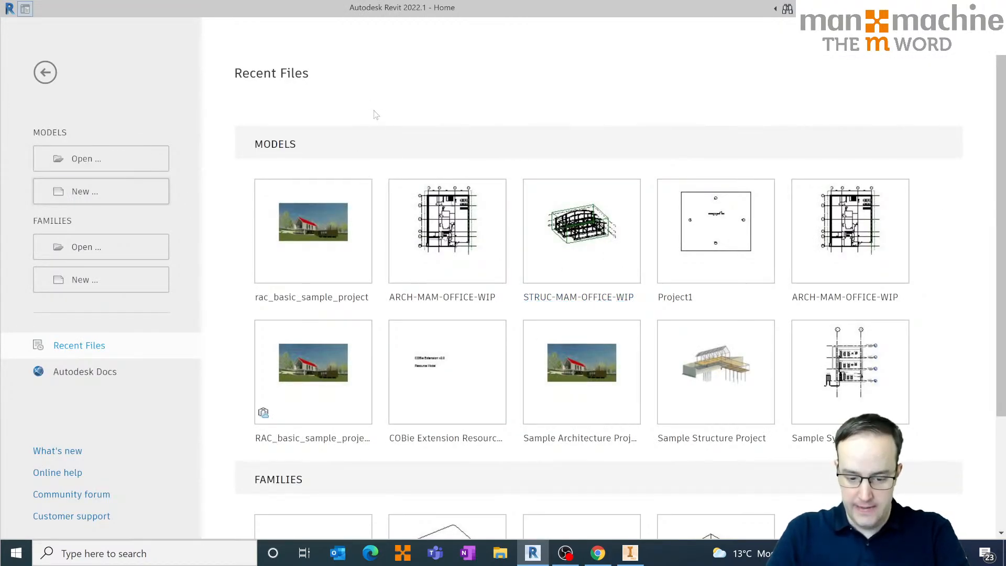
pyautogui.hotkey('ctrl', 'n')
pyautogui.click(473, 322)
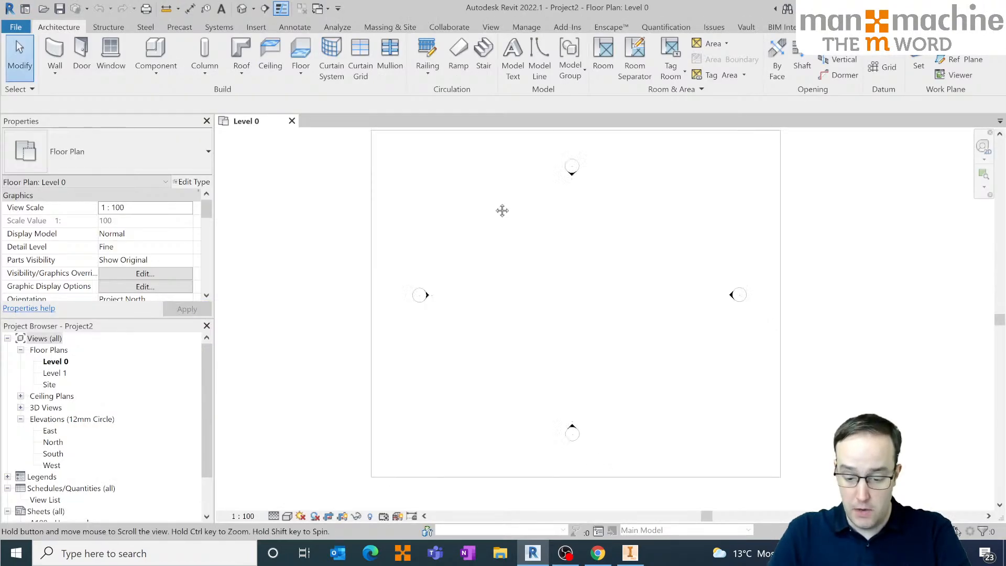
# - Draw a horizontal Wall-Ext_102Bwk-75Ins-100LBlk-12P wall about 12600 mm long on the Level 0 plan
pyautogui.click(55, 52)
pyautogui.scroll(4, 419, 262)
pyautogui.scroll(-3, 427, 260)
pyautogui.scroll(3, 431, 258)
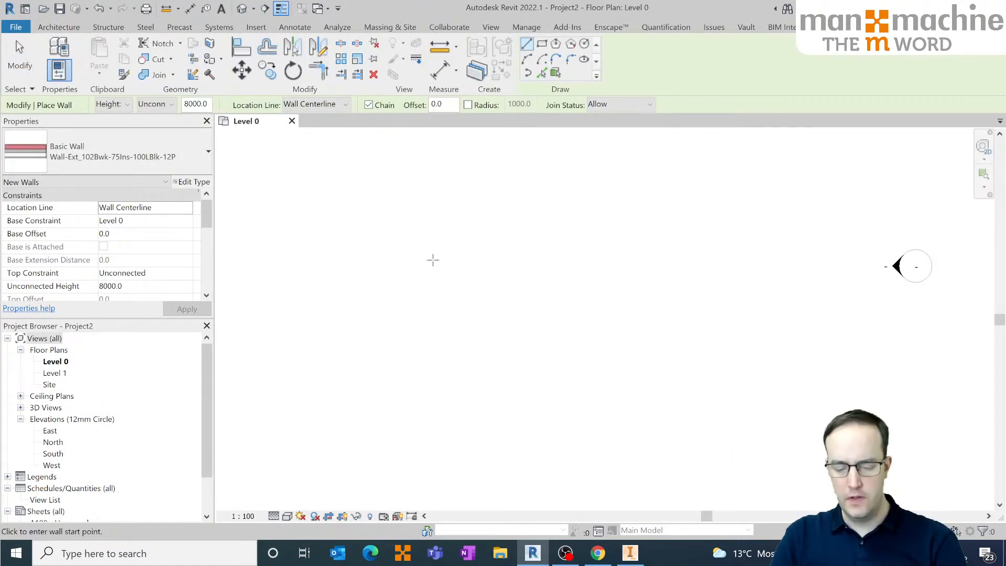
pyautogui.click(396, 288)
pyautogui.click(739, 288)
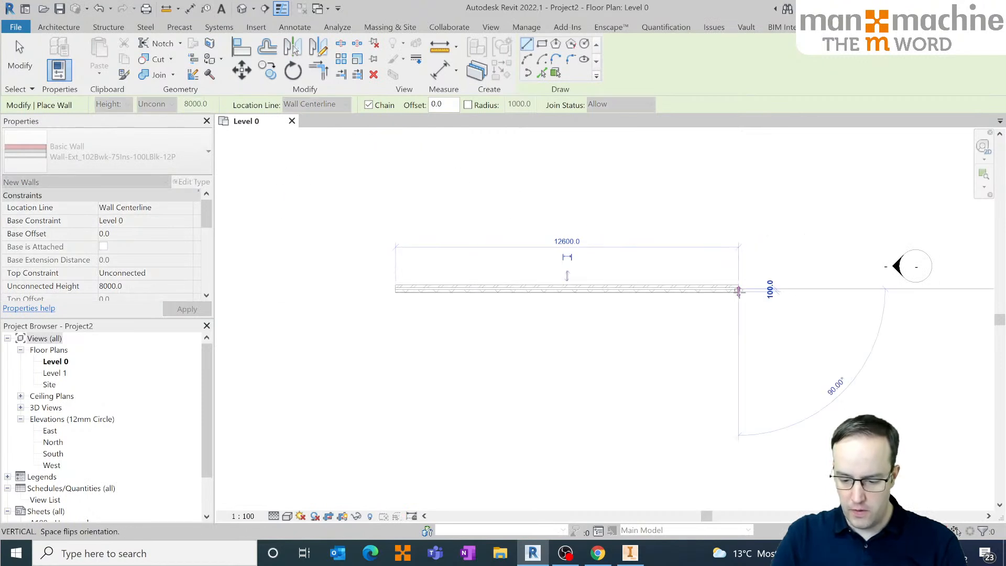
pyautogui.rightClick(596, 246)
pyautogui.click(622, 254)
# - Set the wall's length to 2000 mm
pyautogui.click(567, 288)
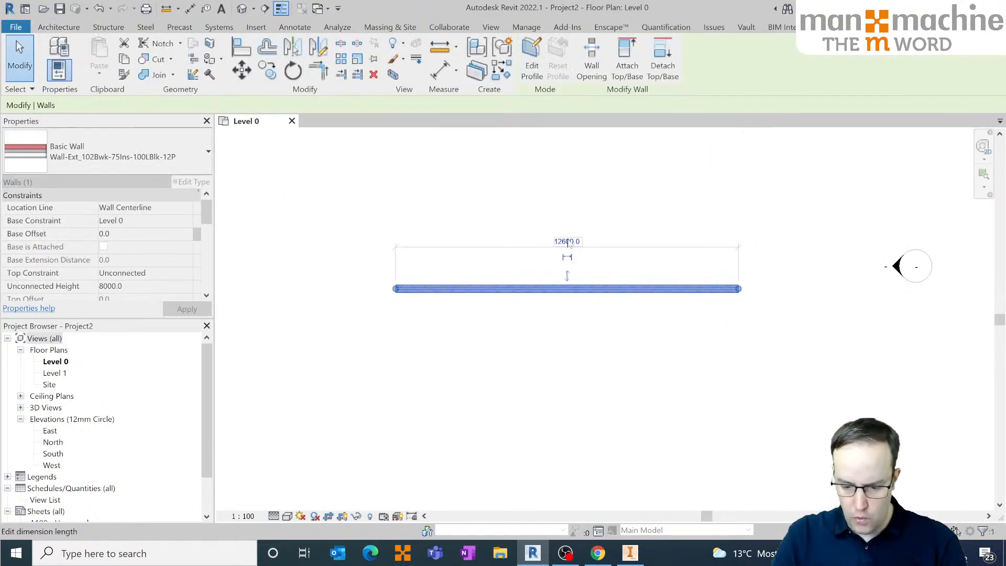
pyautogui.click(570, 233)
pyautogui.write('2000')
pyautogui.press('Return')
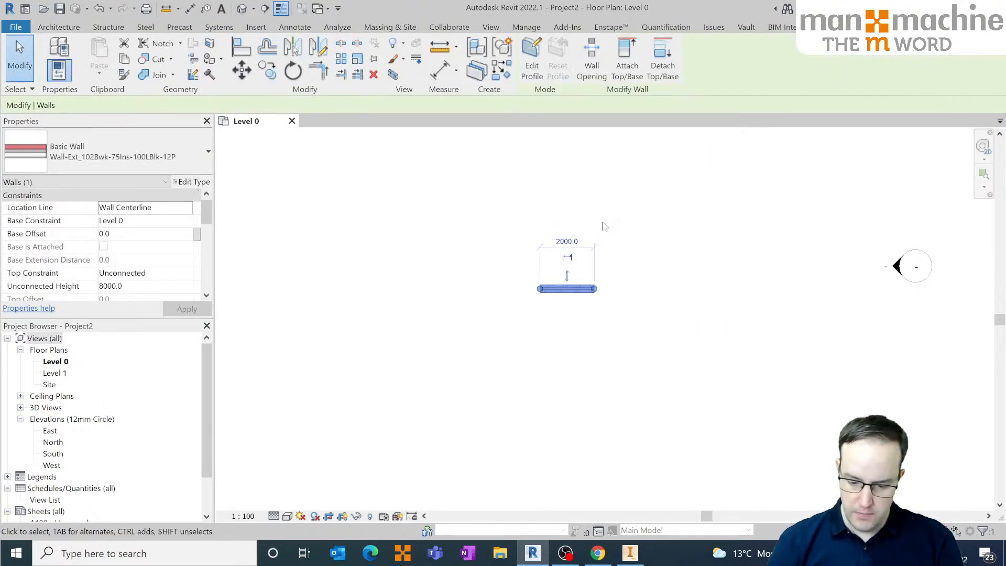
pyautogui.press('Escape')
# - Create parts from the 2000 mm wall, and clear the selection
pyautogui.scroll(2, 575, 321)
pyautogui.scroll(2, 579, 292)
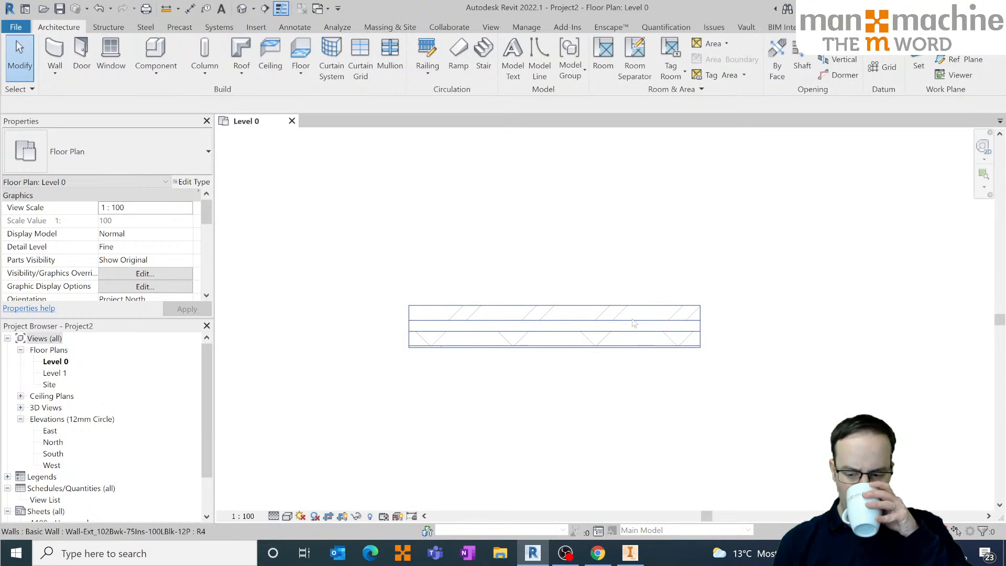
pyautogui.click(648, 320)
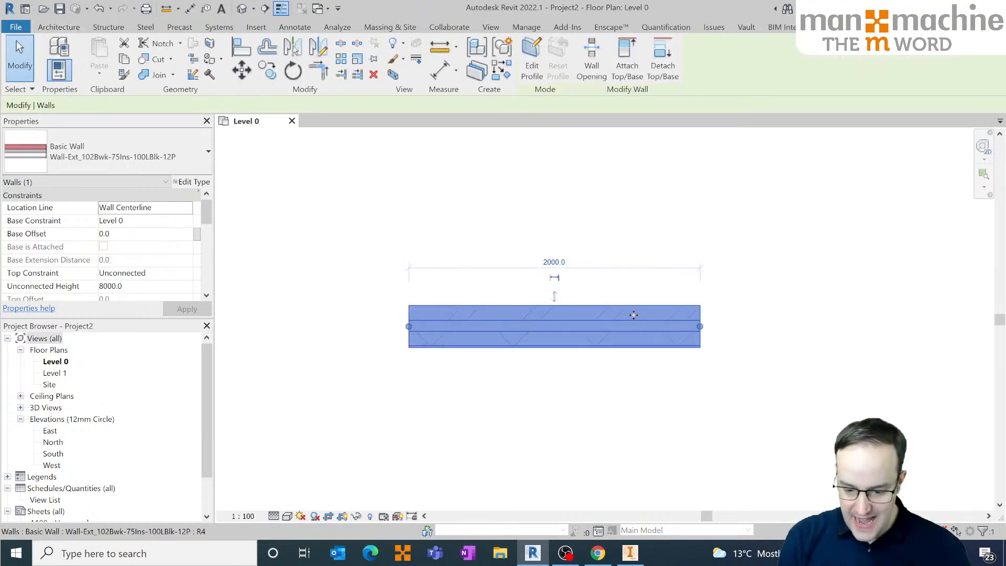
pyautogui.click(476, 71)
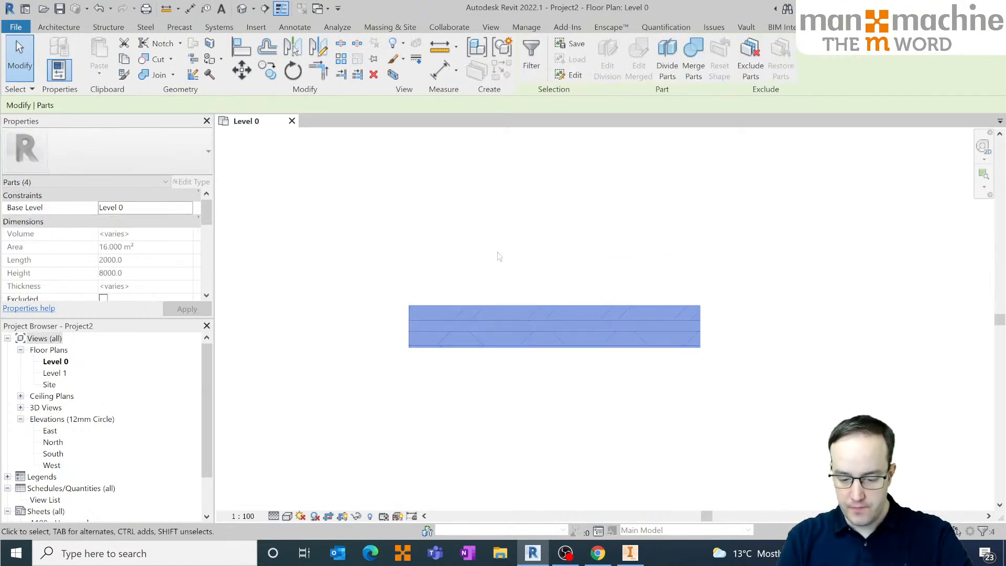
pyautogui.click(499, 258)
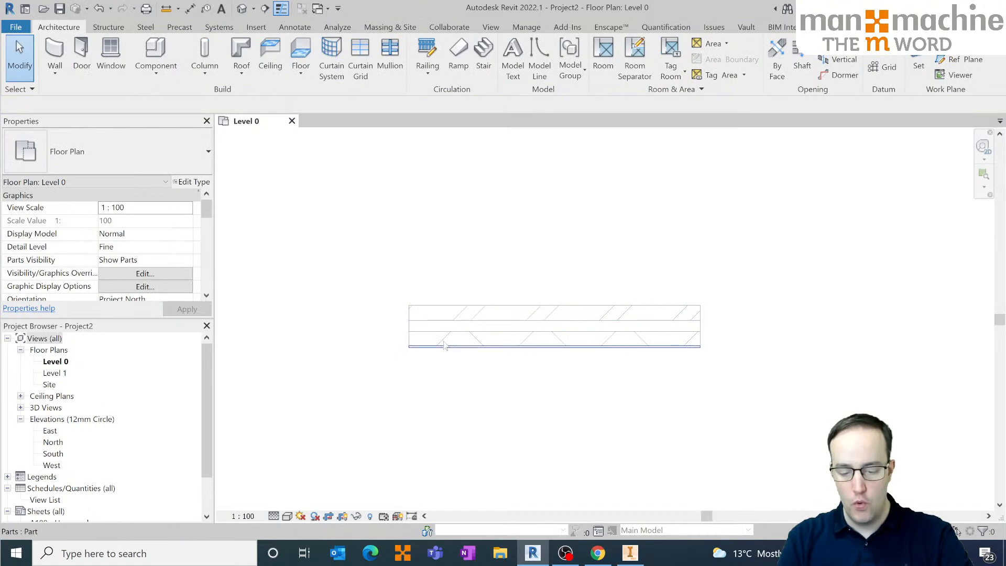
# - Select the wall's 100 mm blockwork part and its outer brickwork part one at a time to examine the separate layers
pyautogui.scroll(4, 443, 348)
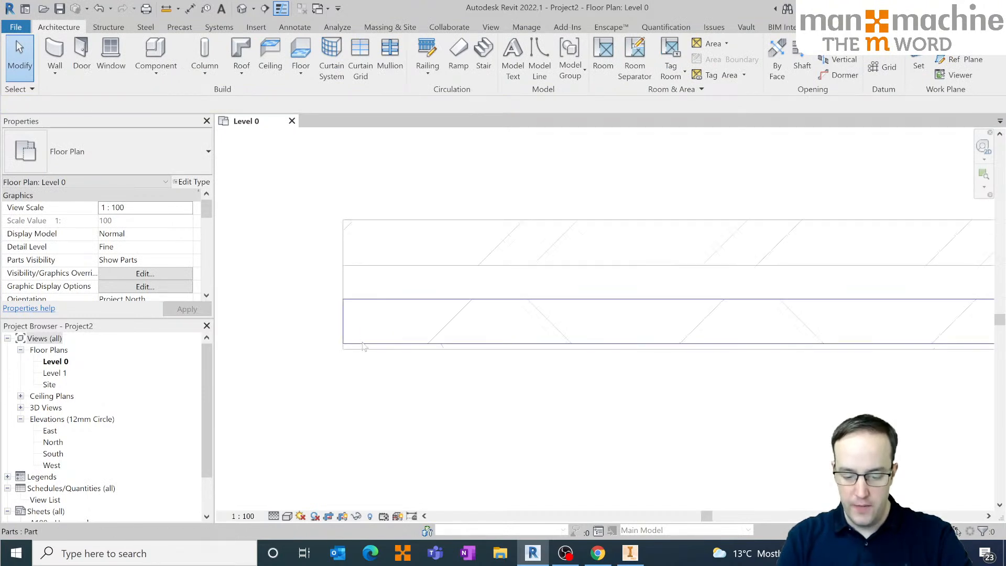
pyautogui.click(355, 352)
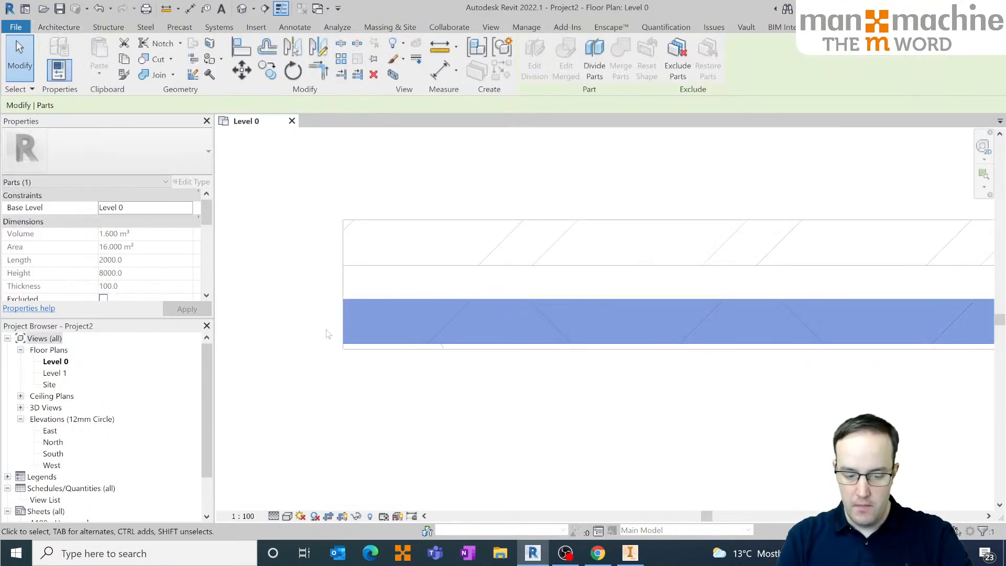
pyautogui.press('Escape')
pyautogui.click(352, 234)
pyautogui.press('Escape')
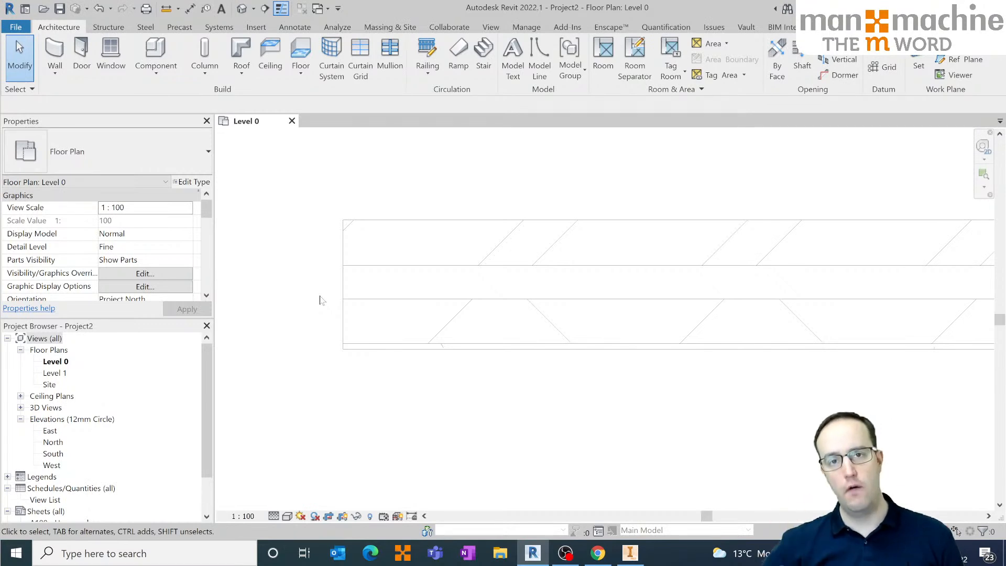
# - Inspect the thin inner lining part and the outer brickwork part individually, and select all the wall parts together before clearing the selection
pyautogui.scroll(-3, 377, 322)
pyautogui.scroll(2, 576, 367)
pyautogui.scroll(-1, 572, 363)
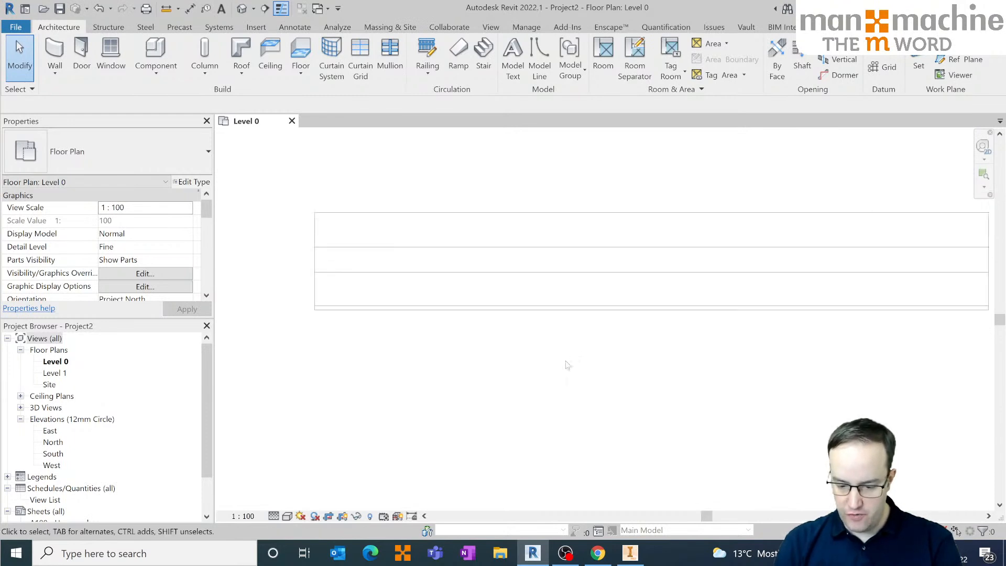
pyautogui.scroll(-1, 616, 361)
pyautogui.moveTo(681, 357); pyautogui.dragTo(623, 348, button='middle')
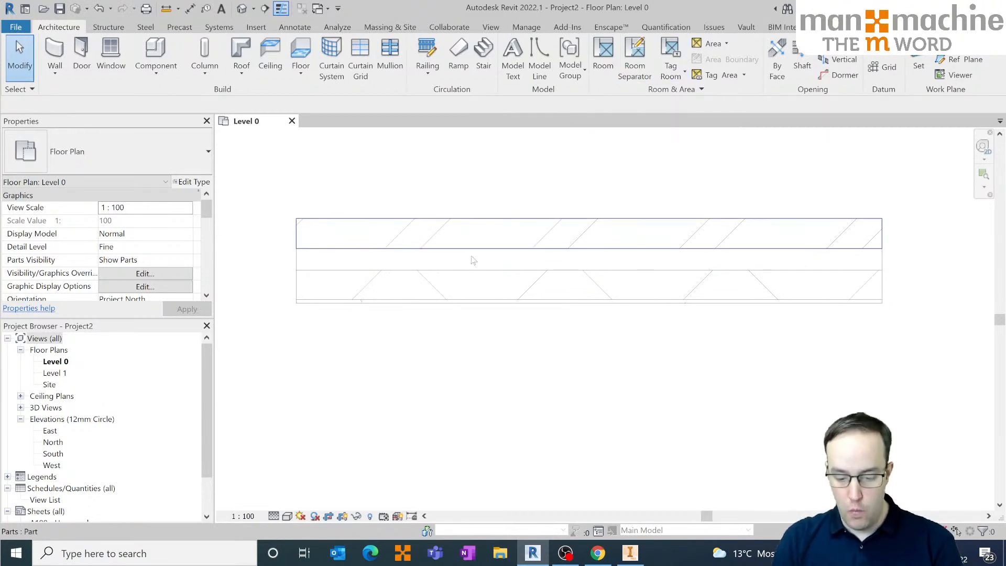
pyautogui.click(462, 310)
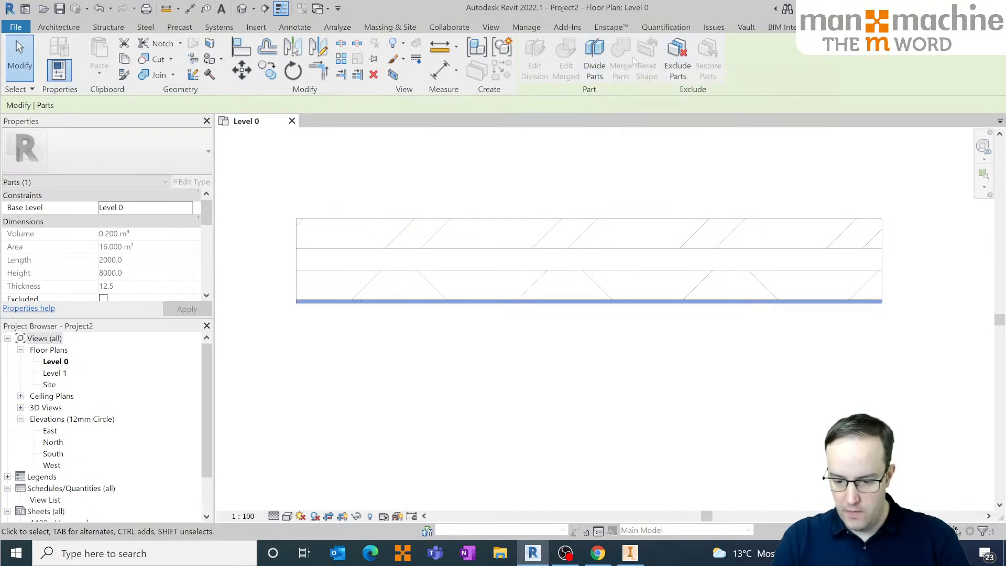
pyautogui.click(508, 321)
pyautogui.click(455, 233)
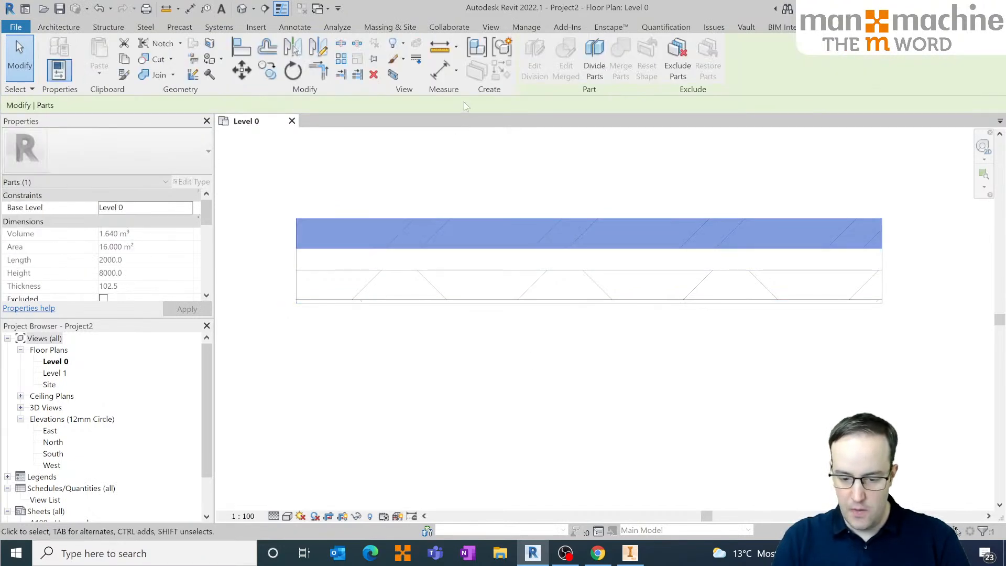
pyautogui.click(461, 167)
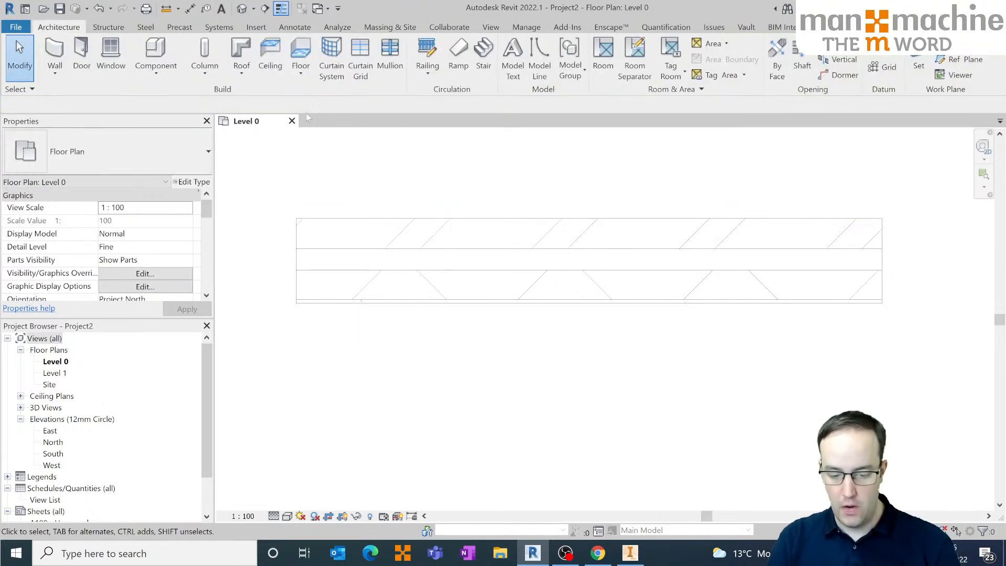
pyautogui.moveTo(272, 178); pyautogui.dragTo(936, 360)
pyautogui.click(936, 359)
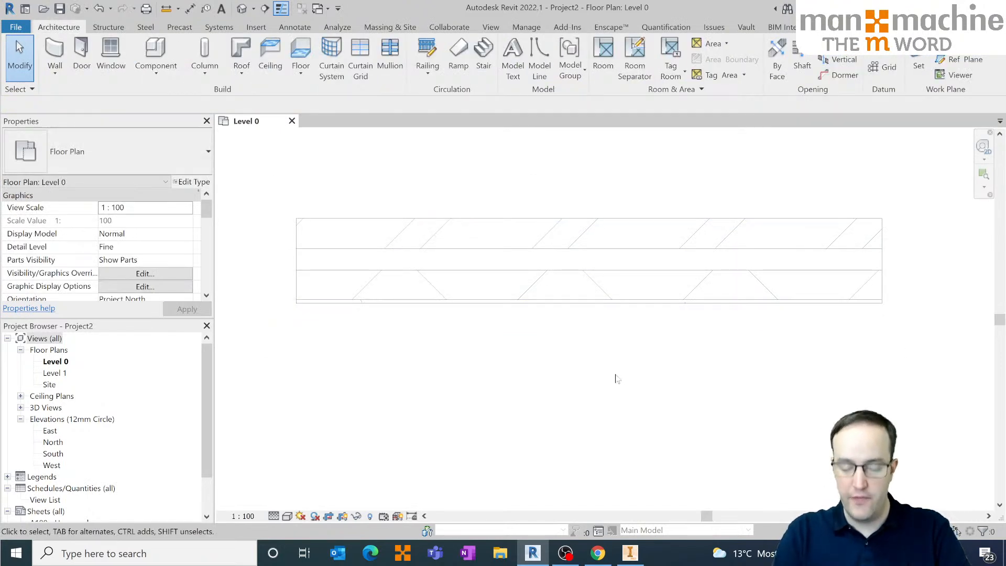
# - Close the wall parts project without saving it, and exit Revit
pyautogui.scroll(-2, 617, 378)
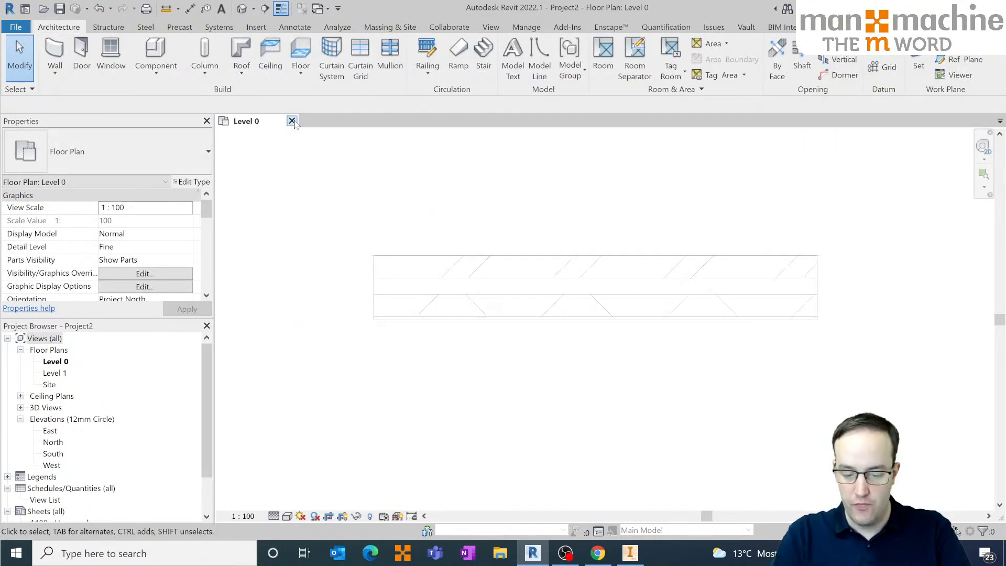
pyautogui.click(292, 121)
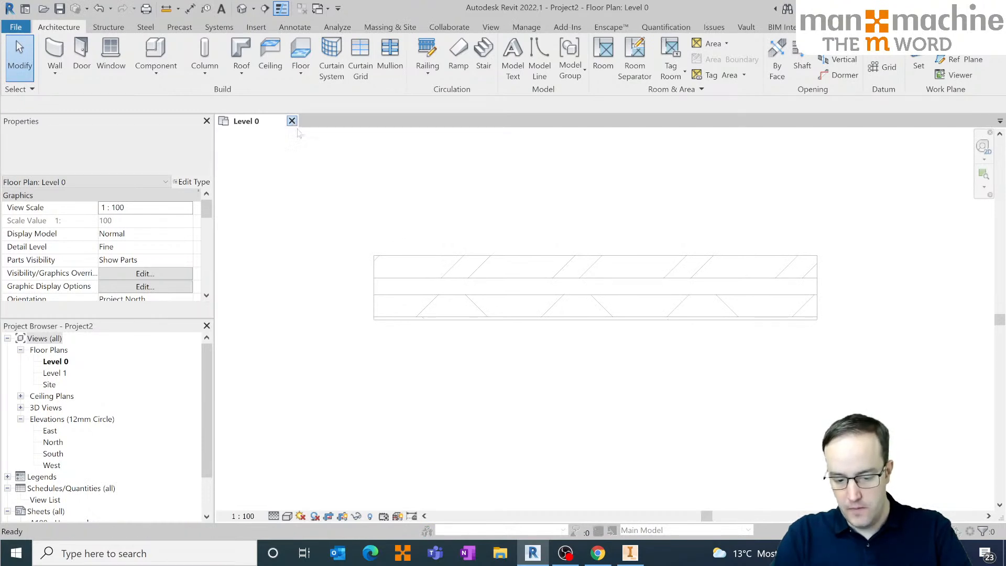
pyautogui.click(535, 279)
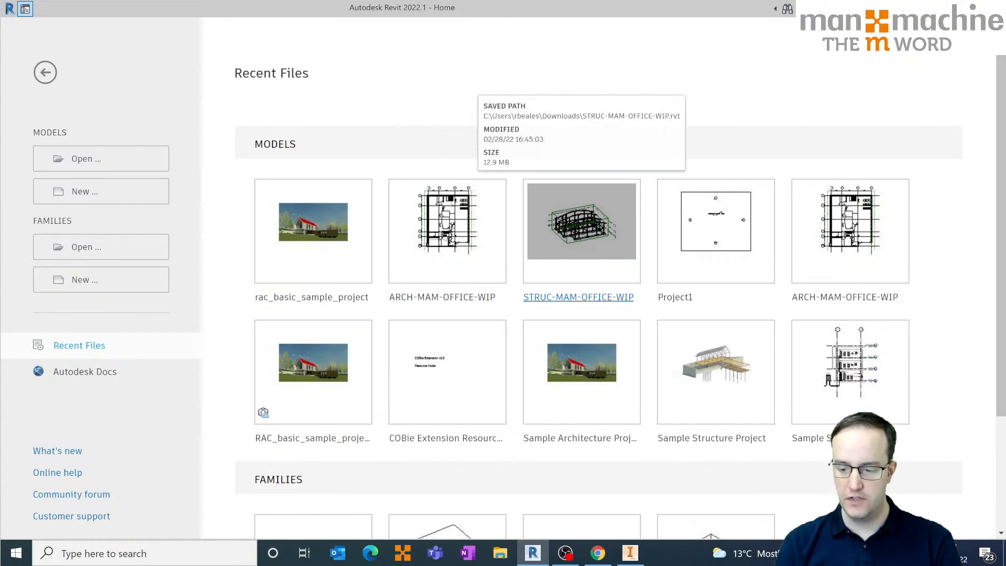
pyautogui.click(993, 8)
# - Switch to Inventor, create a new assembly from the Standard.iam template, and start saving it
pyautogui.click(598, 553)
pyautogui.moveTo(598, 556)
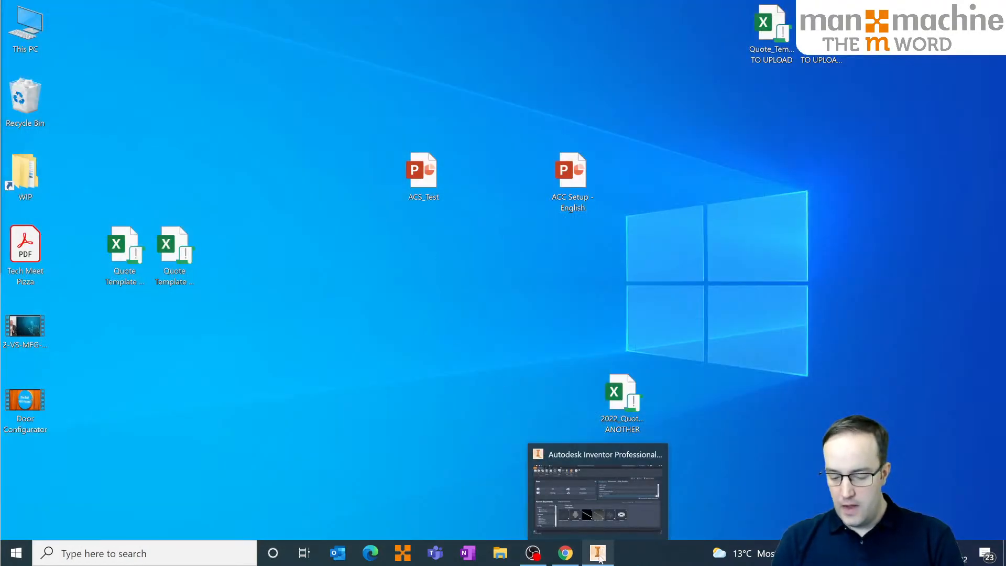
pyautogui.click(594, 500)
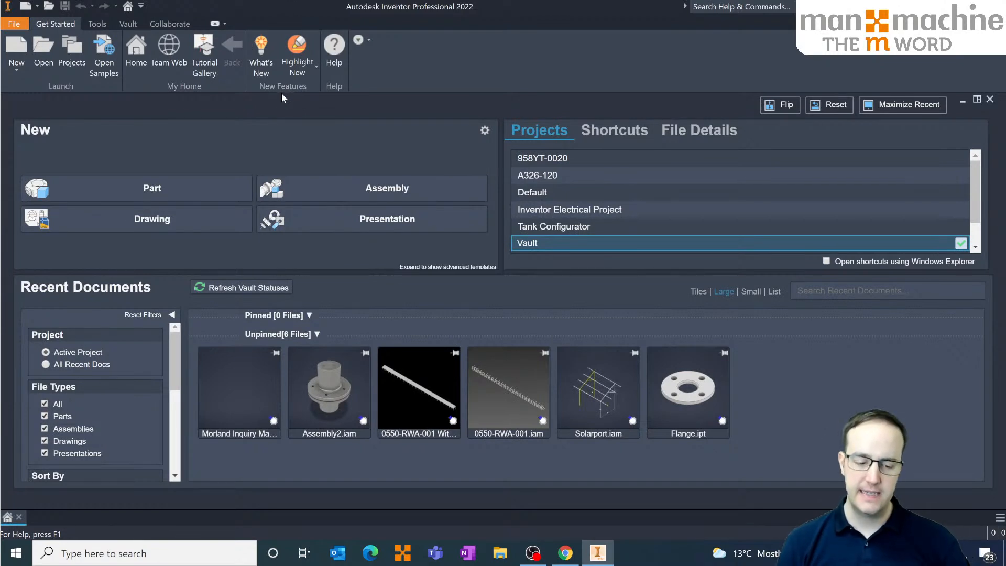
pyautogui.click(15, 64)
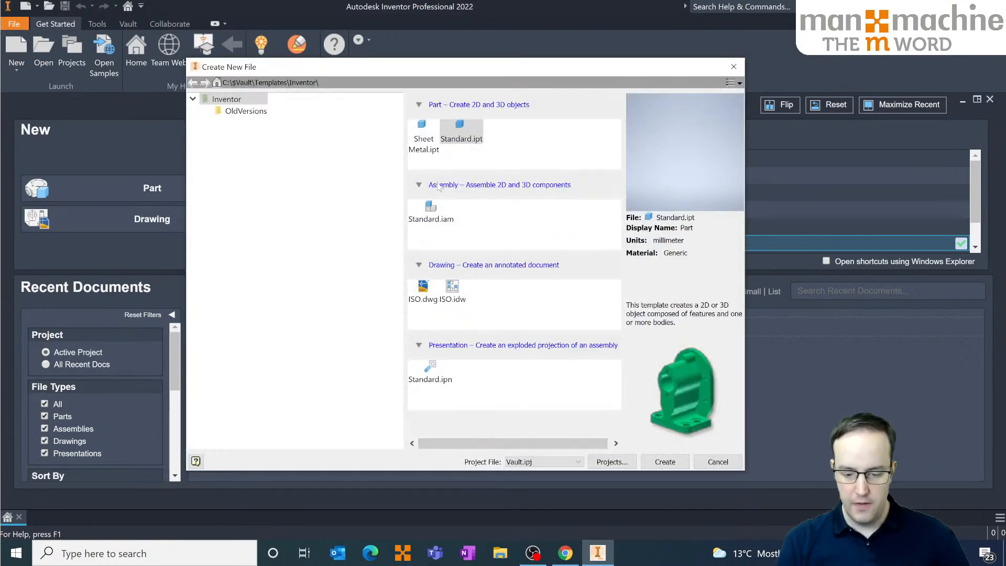
pyautogui.doubleClick(435, 215)
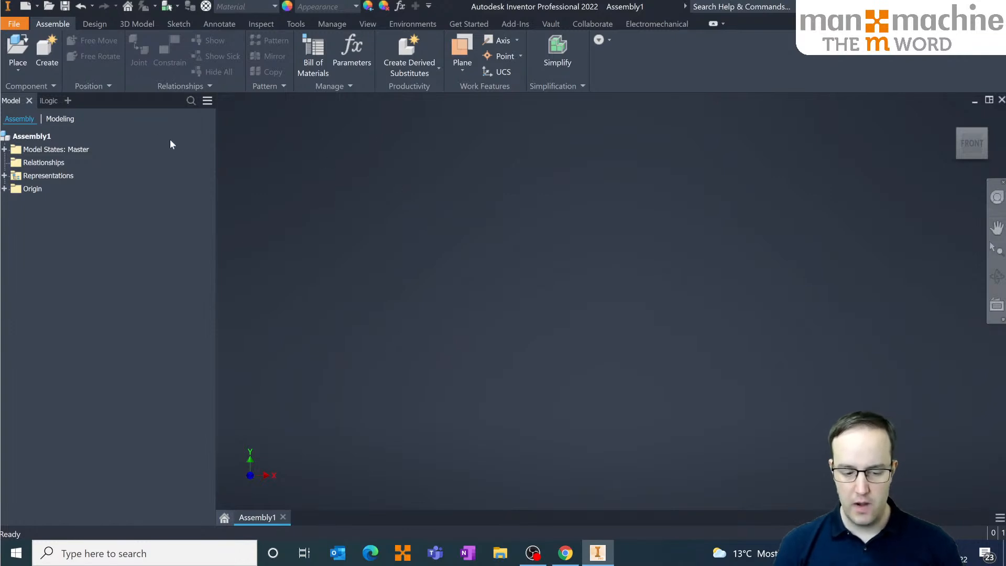
pyautogui.click(65, 6)
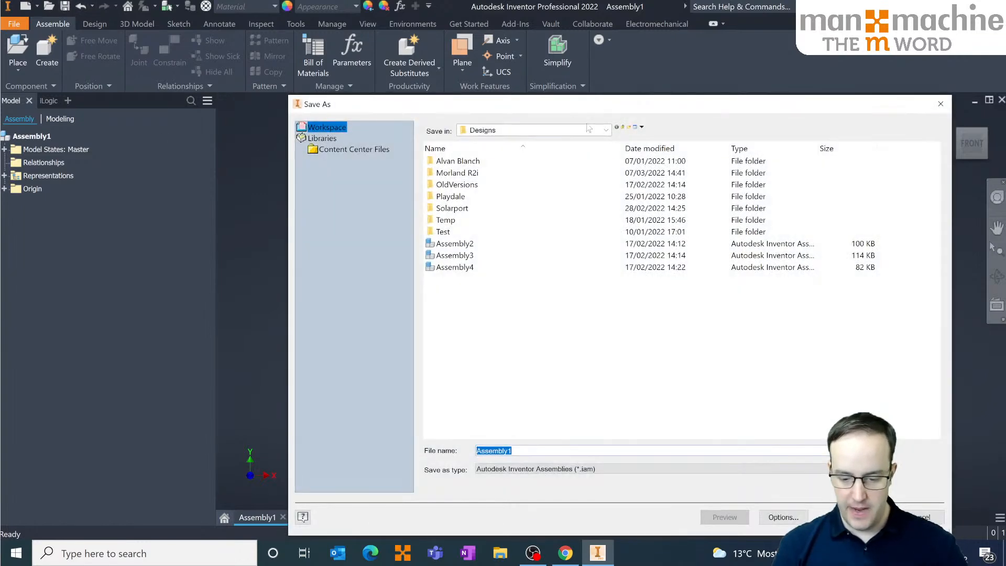
pyautogui.click(629, 127)
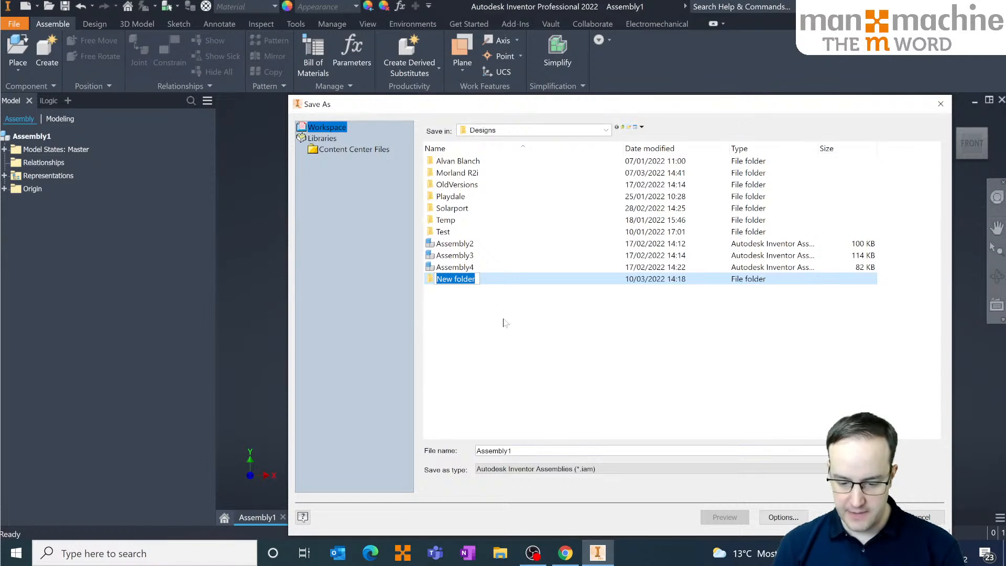
pyautogui.write('Temp')
pyautogui.press('Return')
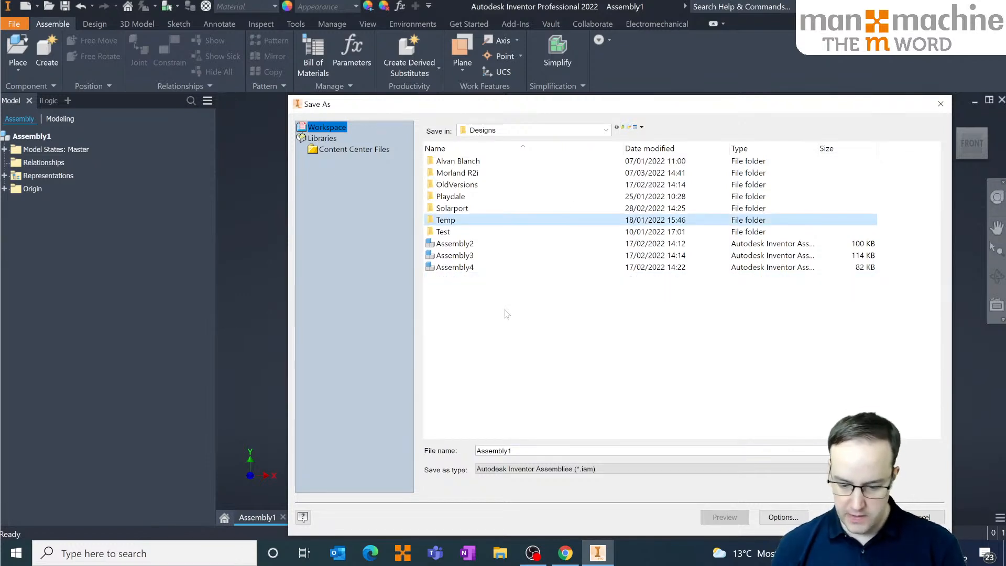
pyautogui.doubleClick(473, 224)
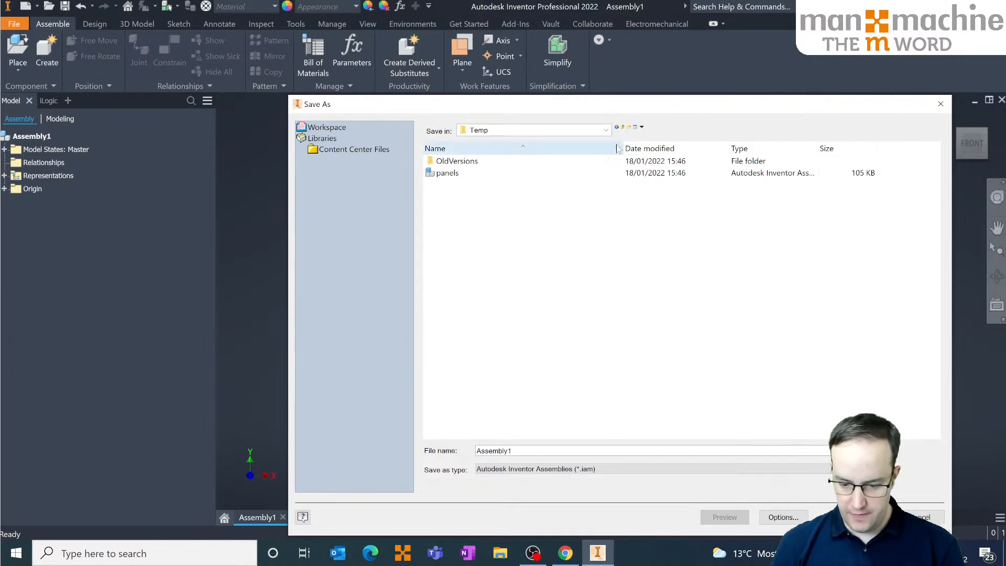
pyautogui.click(623, 129)
pyautogui.click(623, 129)
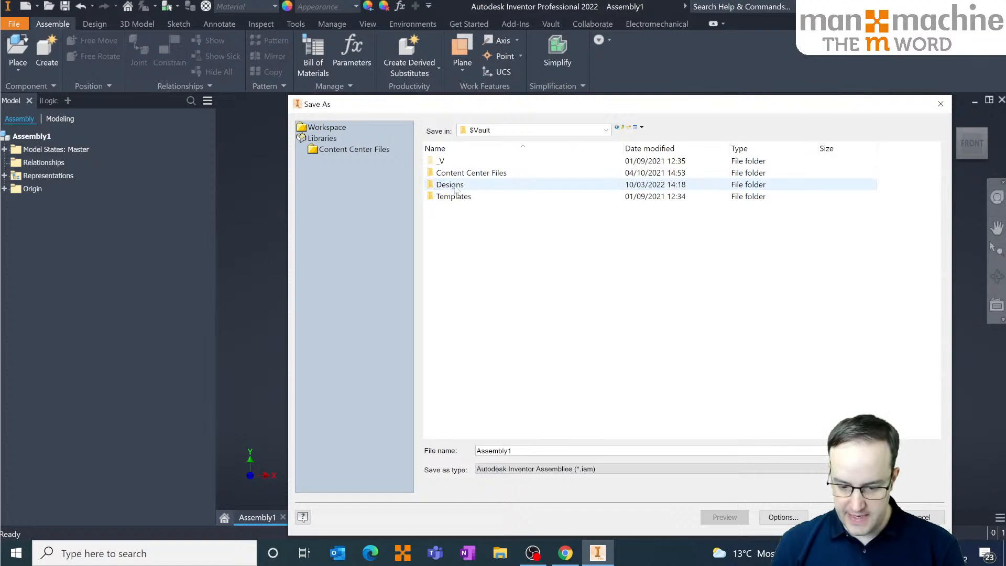
pyautogui.doubleClick(443, 184)
# - Create a folder named RB Temp inside Designs, and save the assembly there as Assembly1
pyautogui.click(631, 128)
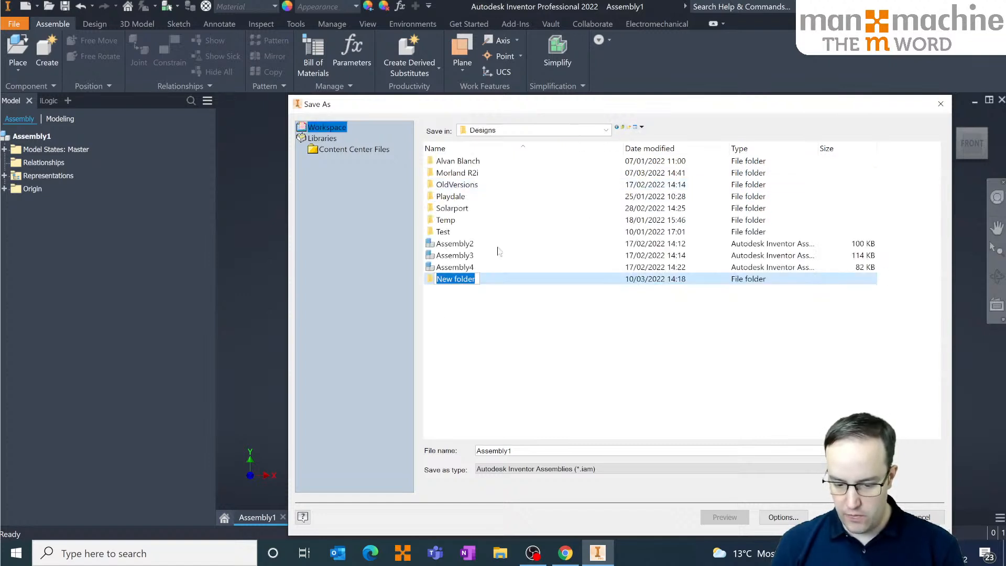
pyautogui.write('RB Temp')
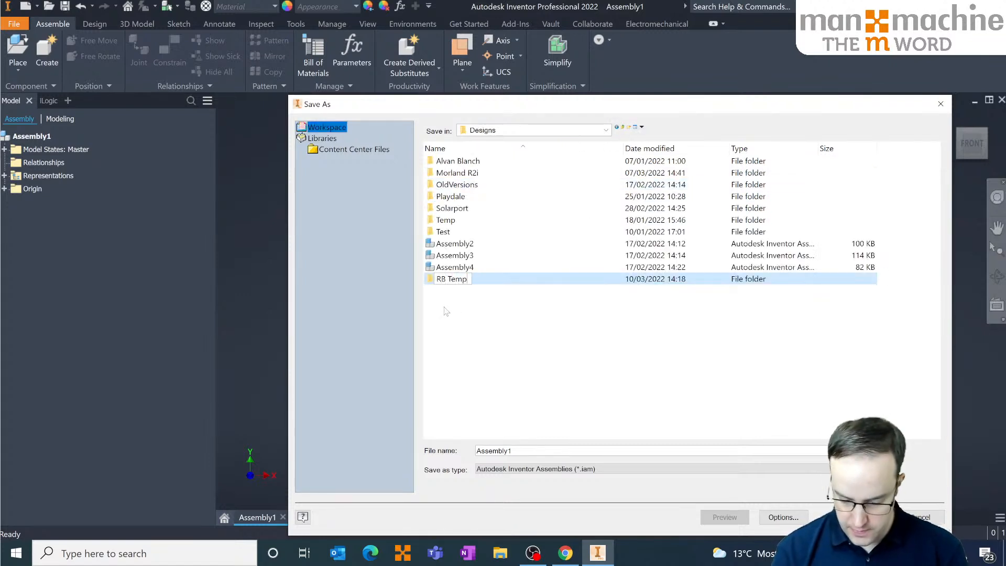
pyautogui.press('Return')
pyautogui.press('Return')
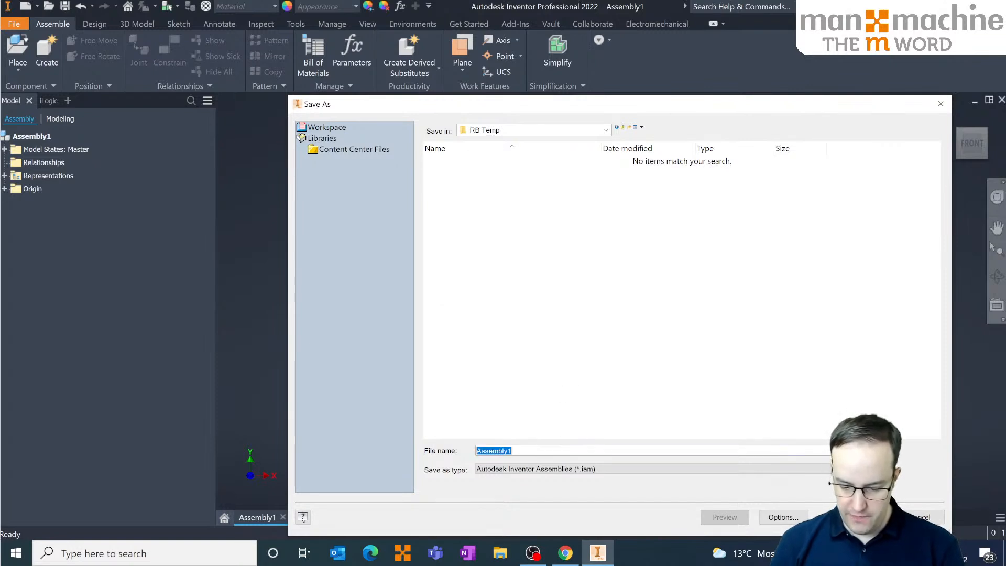
pyautogui.press('Return')
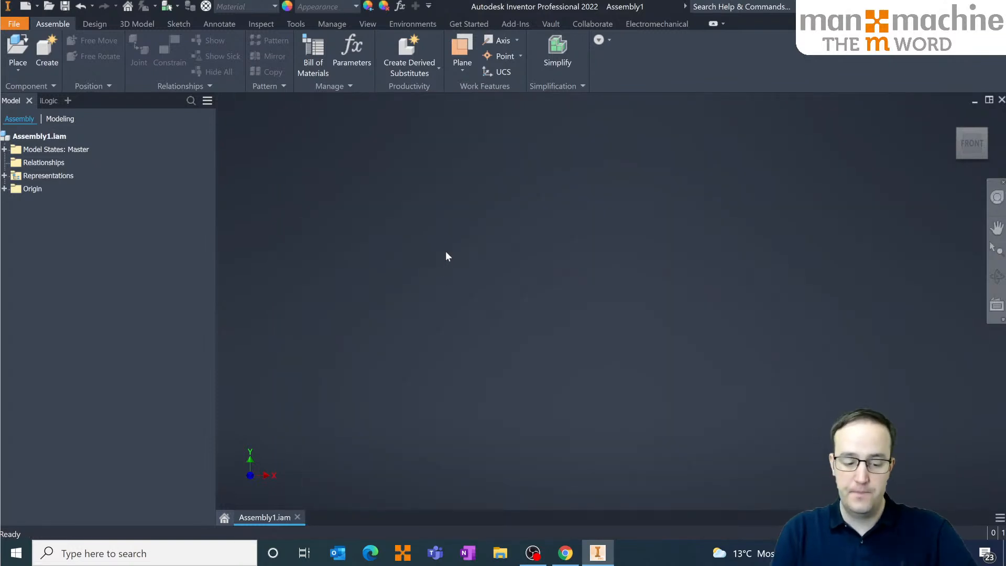
# - Create the in-place component Part1 from the Standard.ipt template, and start a 2D sketch on its XY plane
pyautogui.click(47, 52)
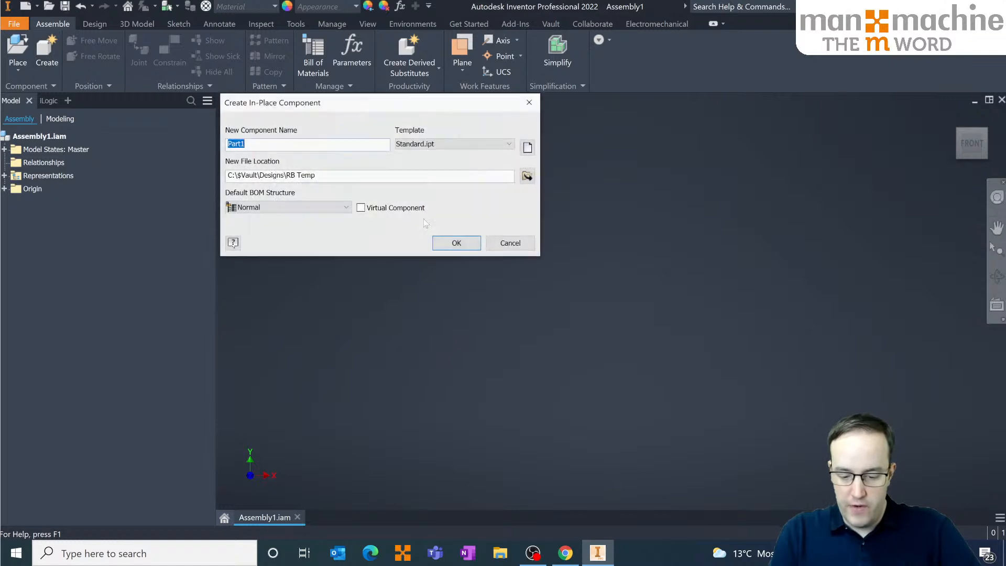
pyautogui.click(457, 243)
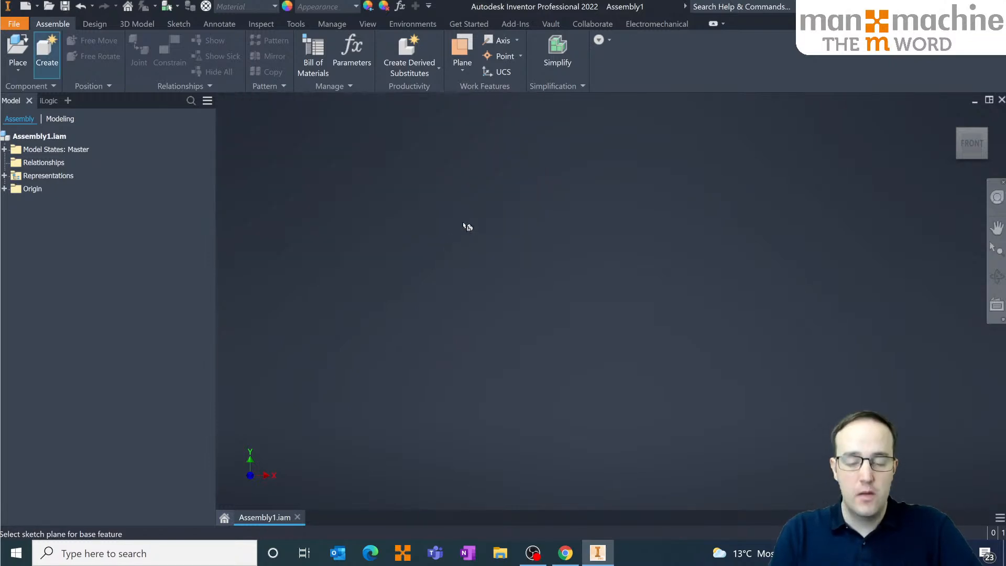
pyautogui.click(614, 289)
pyautogui.click(478, 286)
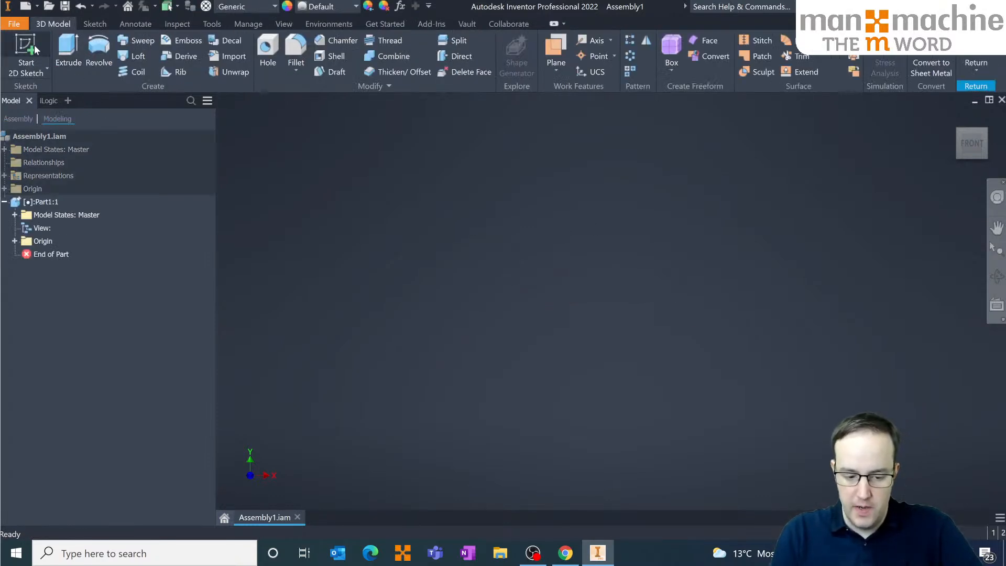
pyautogui.click(28, 46)
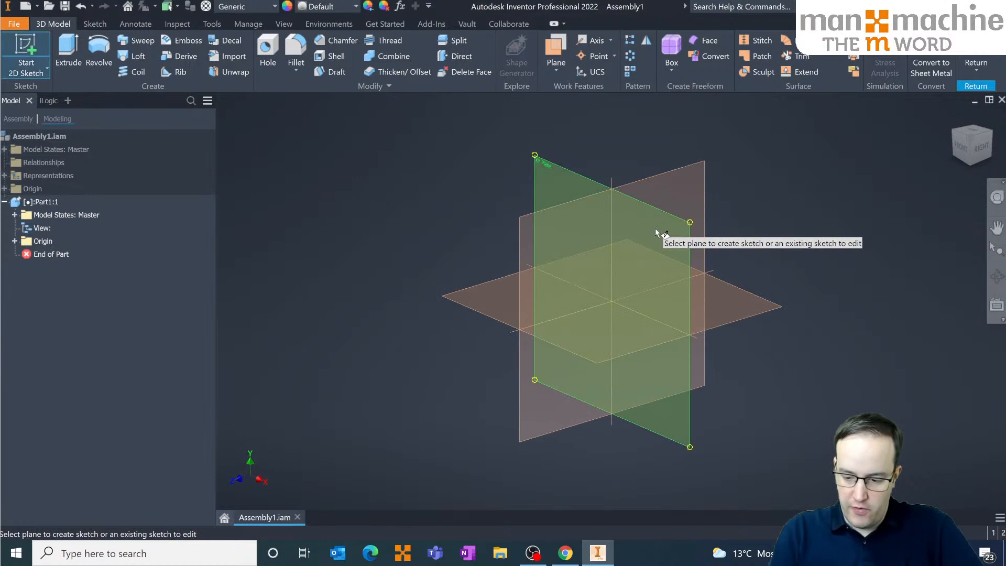
pyautogui.click(668, 243)
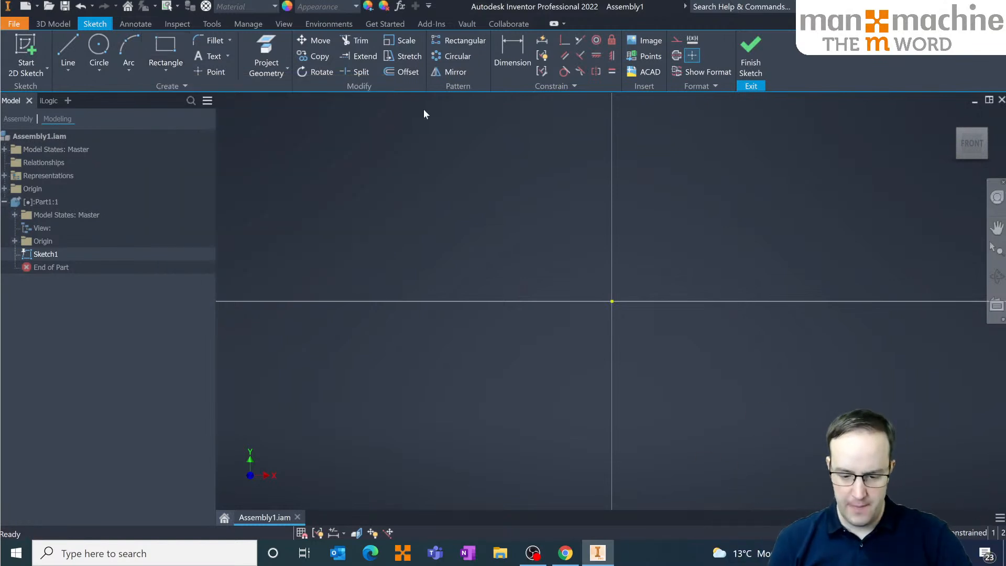
# - Sketch a two-point center rectangle on the origin, 300 mm wide and 220 mm high
pyautogui.click(171, 71)
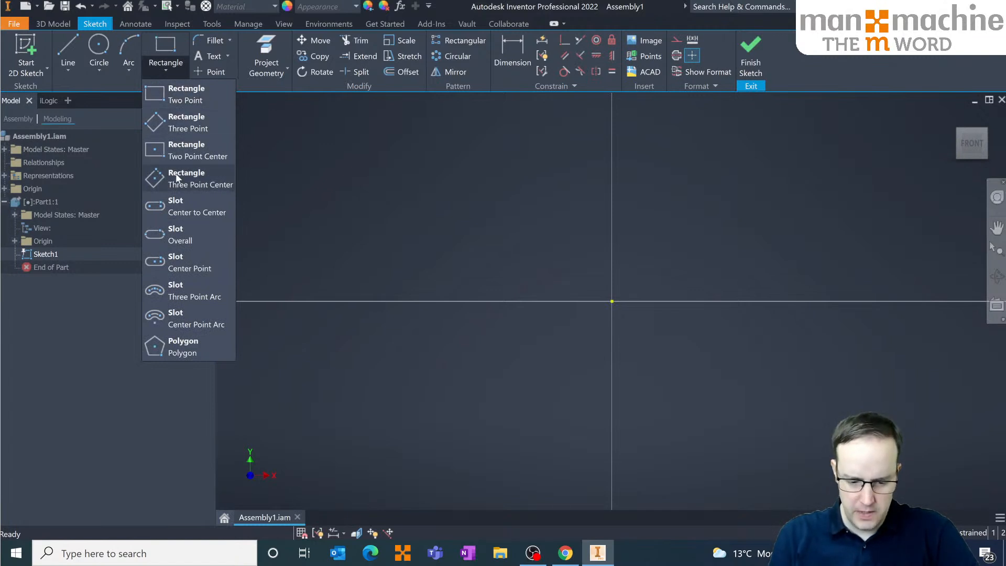
pyautogui.click(180, 157)
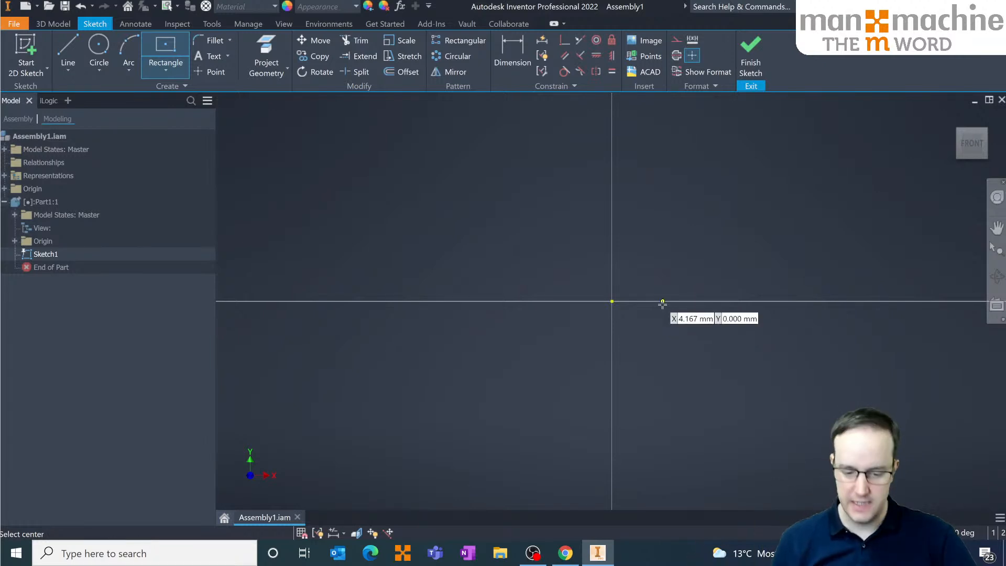
pyautogui.click(612, 301)
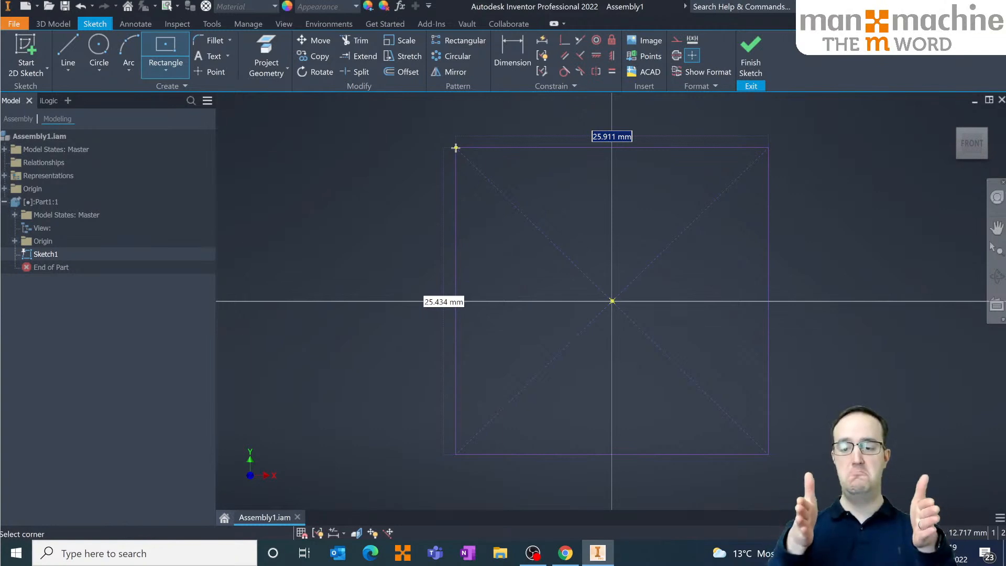
pyautogui.write('300')
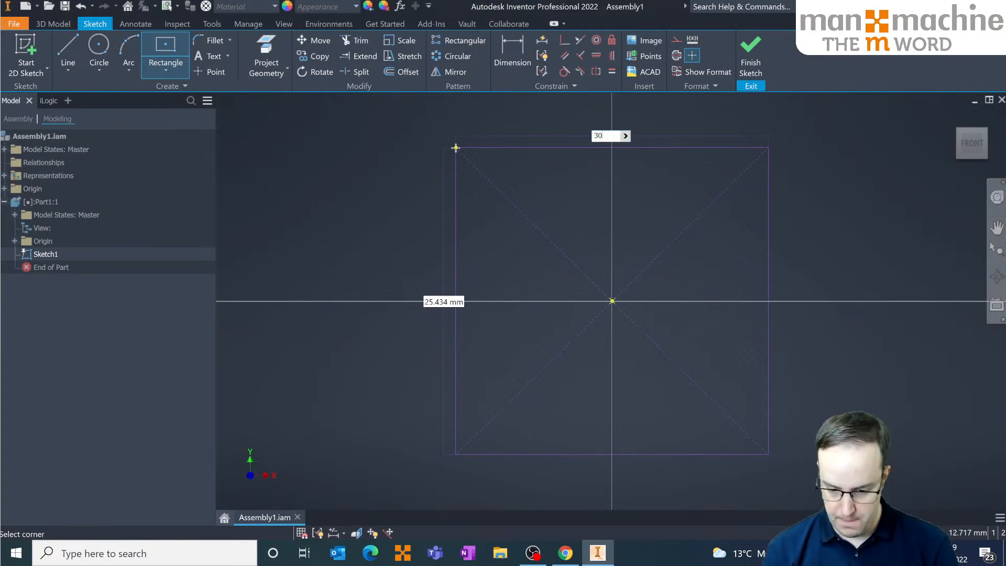
pyautogui.press('Tab')
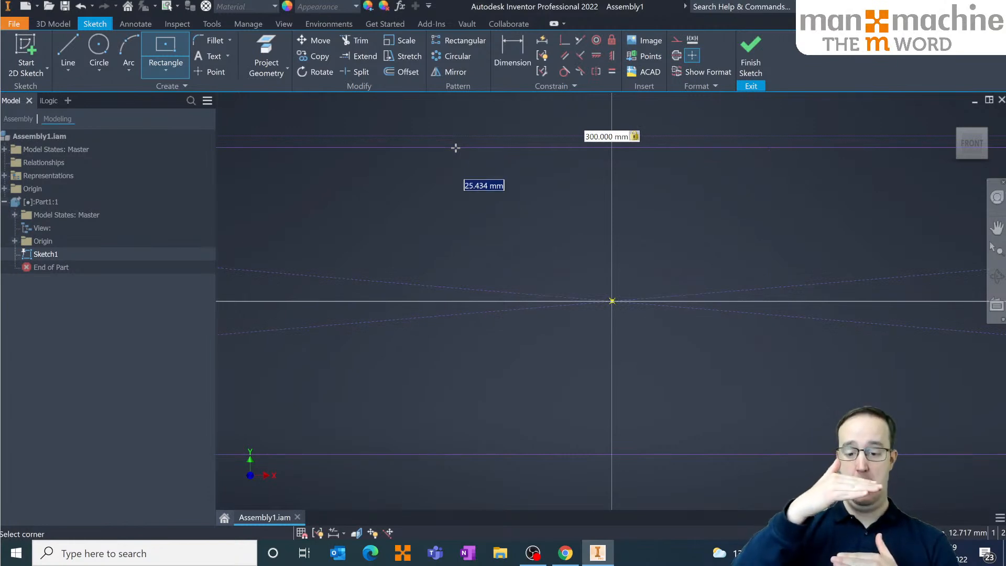
pyautogui.write('18')
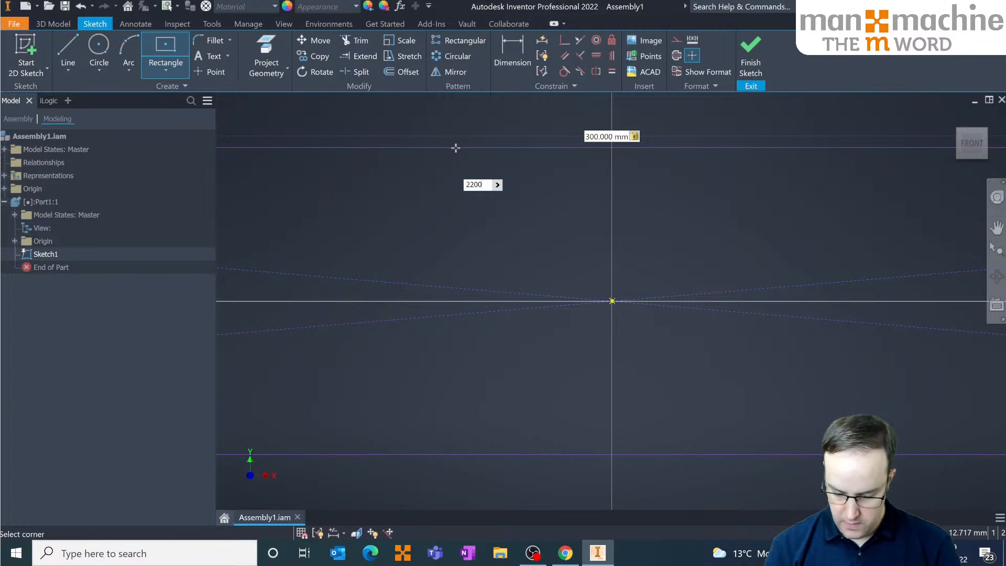
pyautogui.press('Return')
pyautogui.scroll(-10, 472, 141)
pyautogui.scroll(5, 501, 139)
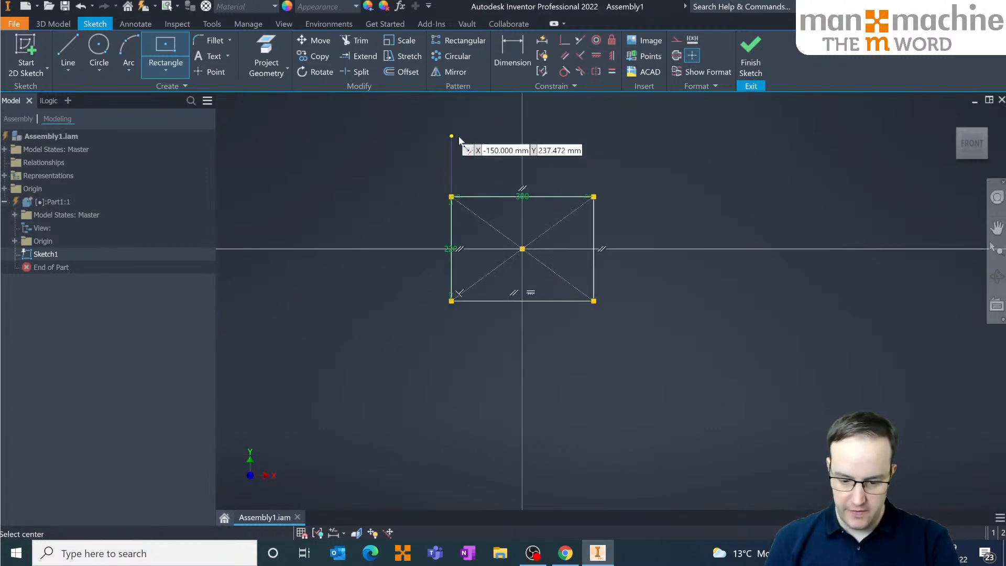
# - Extrude the rectangle profile of Part1 into a solid plate
pyautogui.moveTo(445, 129); pyautogui.dragTo(466, 187, button='right')
pyautogui.moveTo(301, 206); pyautogui.dragTo(332, 193, button='right')
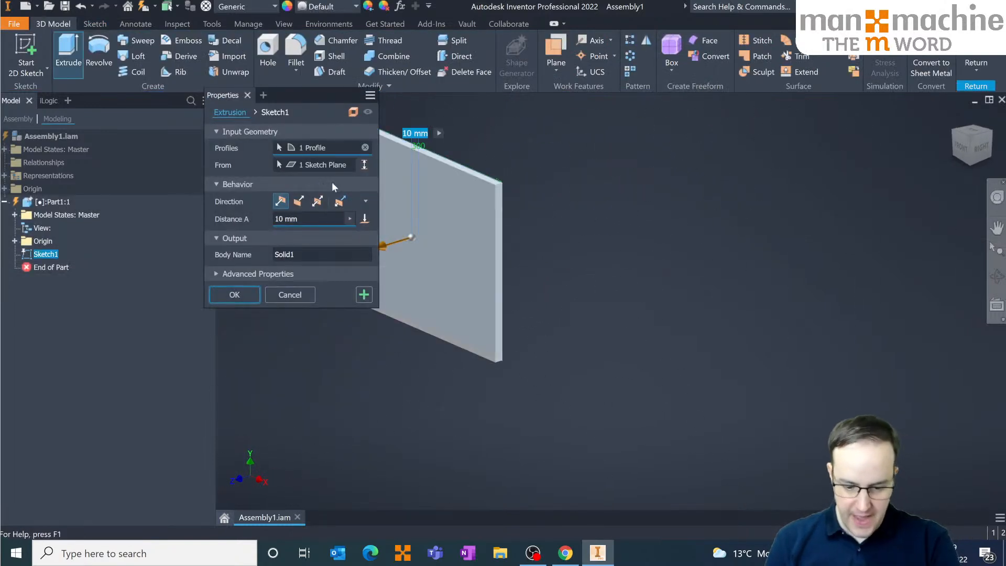
pyautogui.moveTo(307, 219); pyautogui.dragTo(210, 195)
pyautogui.press('Return')
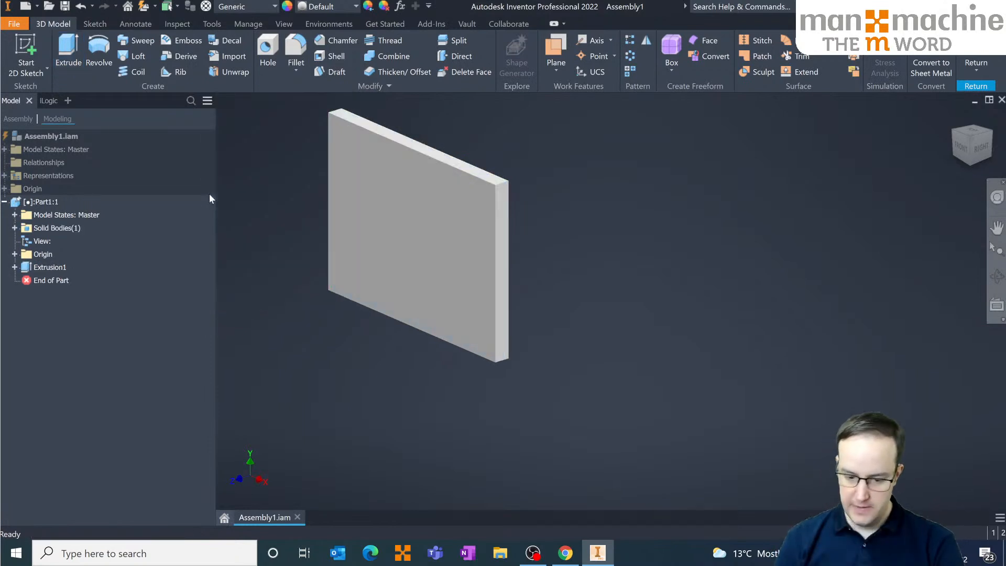
# - Fillet the plate's two lower corner edges with a 16 mm radius
pyautogui.moveTo(366, 188); pyautogui.dragTo(445, 240, button='middle')
pyautogui.scroll(6, 455, 192)
pyautogui.scroll(-8, 456, 193)
pyautogui.scroll(3, 458, 191)
pyautogui.scroll(-3, 460, 190)
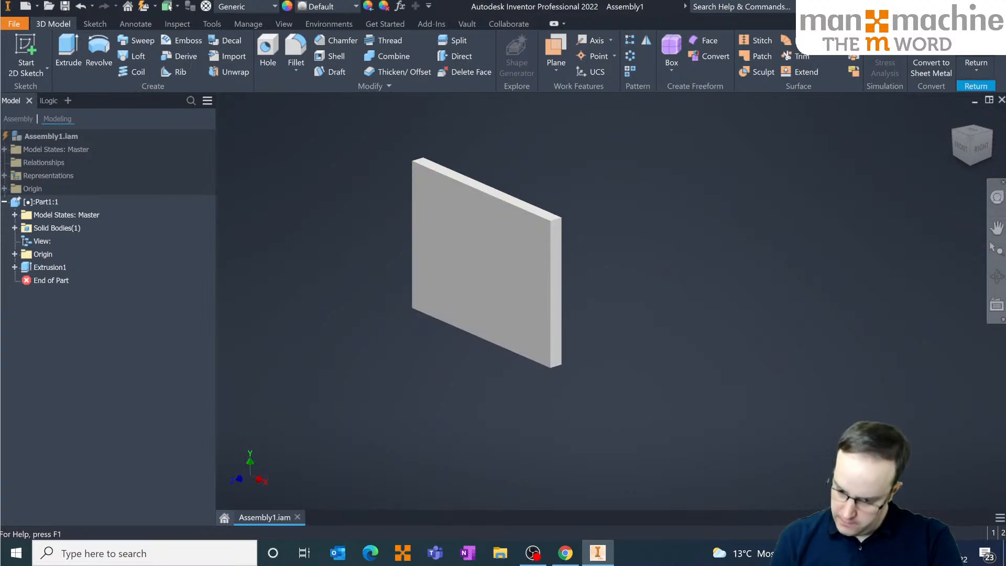
pyautogui.click(296, 55)
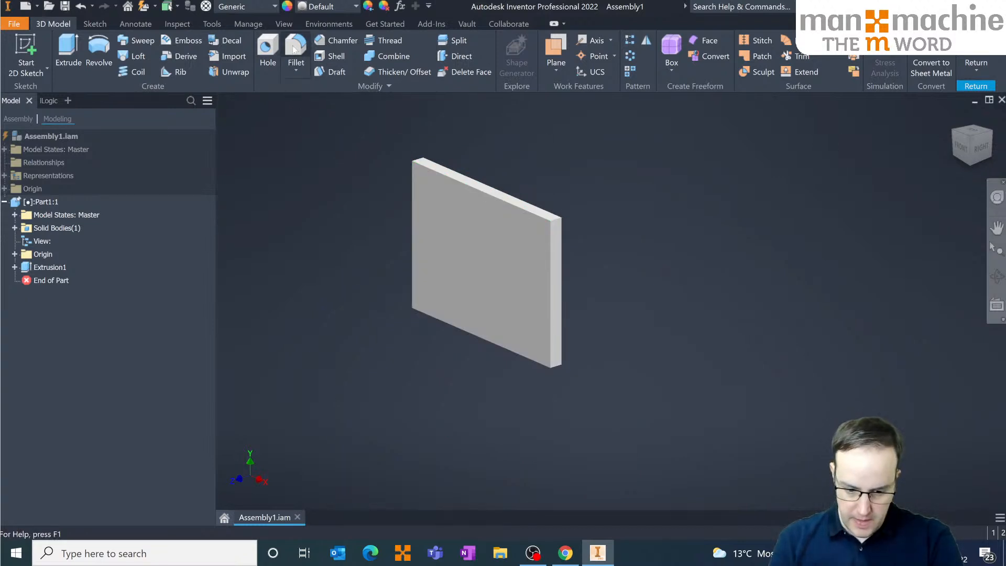
pyautogui.click(422, 317)
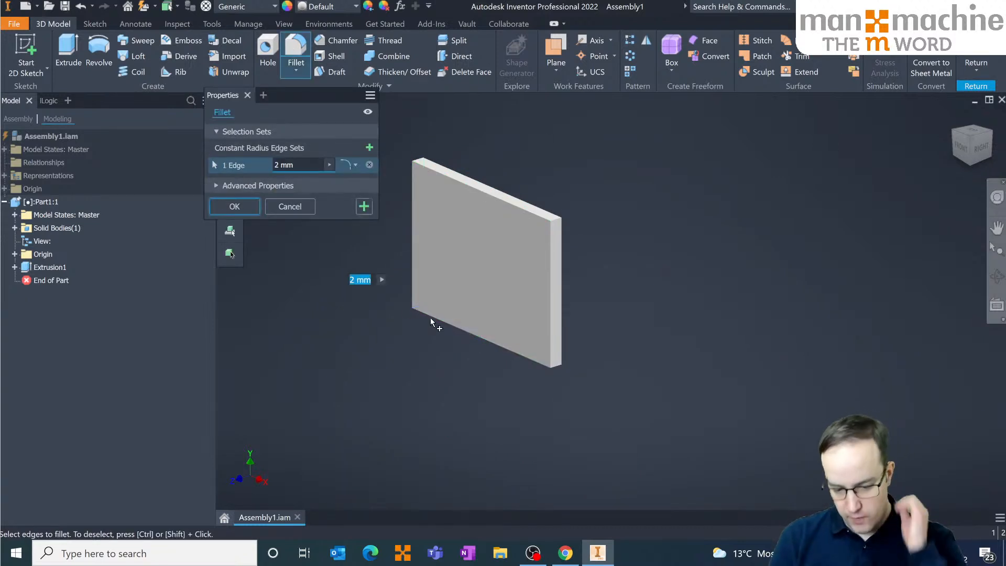
pyautogui.click(557, 366)
pyautogui.moveTo(563, 378); pyautogui.dragTo(557, 372)
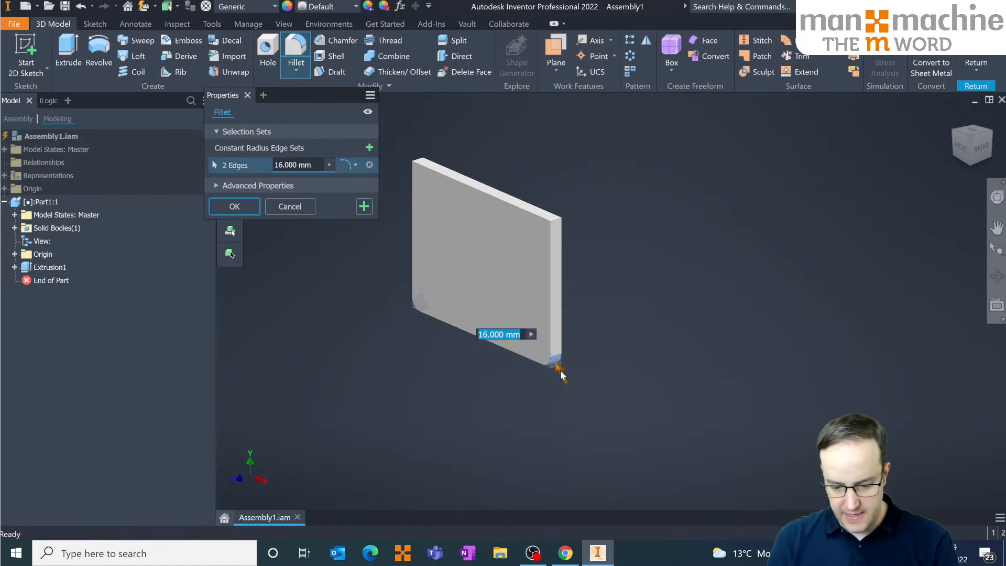
pyautogui.press('Return')
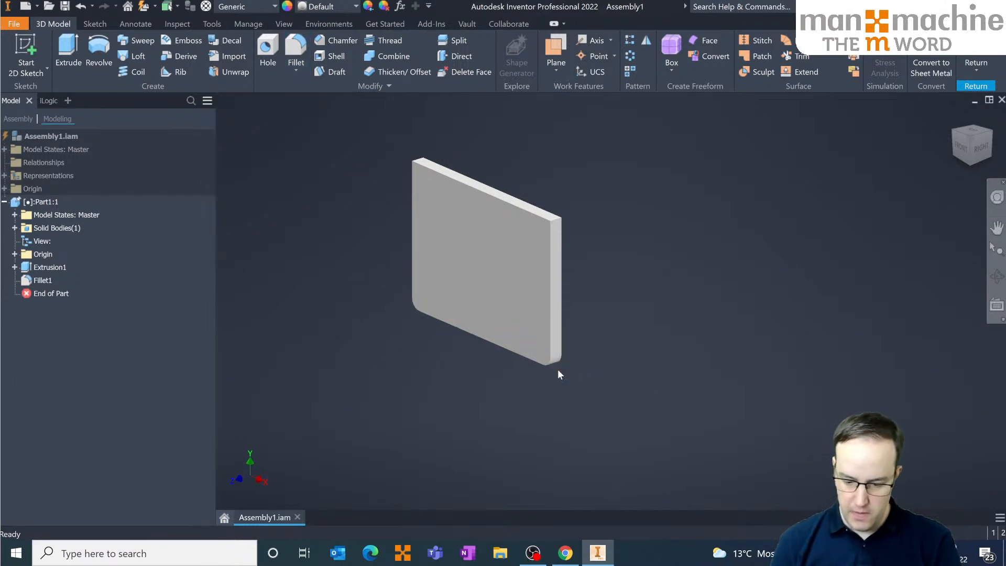
# - Apply the Glossy - Black appearance from the Inventor Material Library to Part1
pyautogui.moveTo(517, 161); pyautogui.dragTo(533, 192, button='middle')
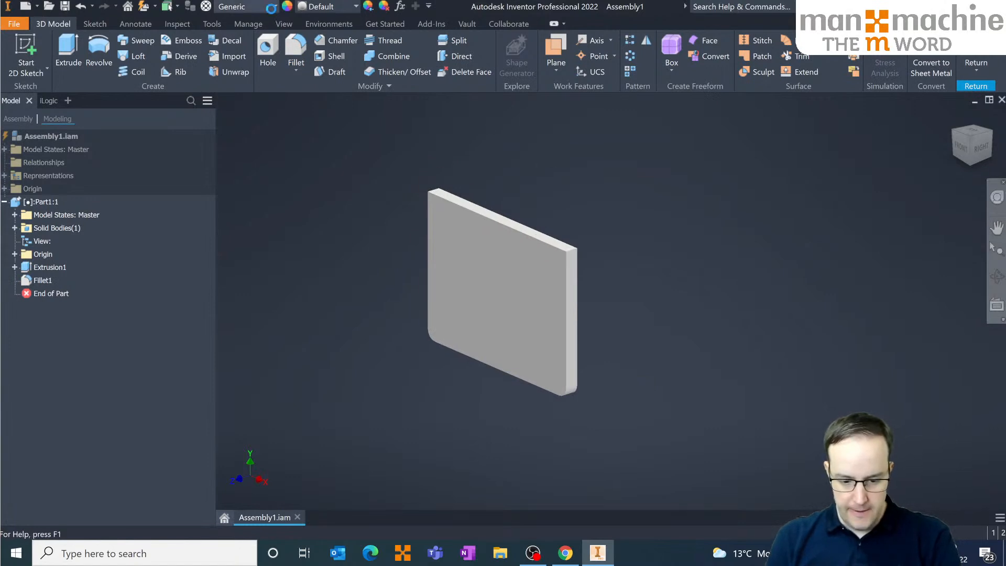
pyautogui.click(272, 7)
pyautogui.click(318, 8)
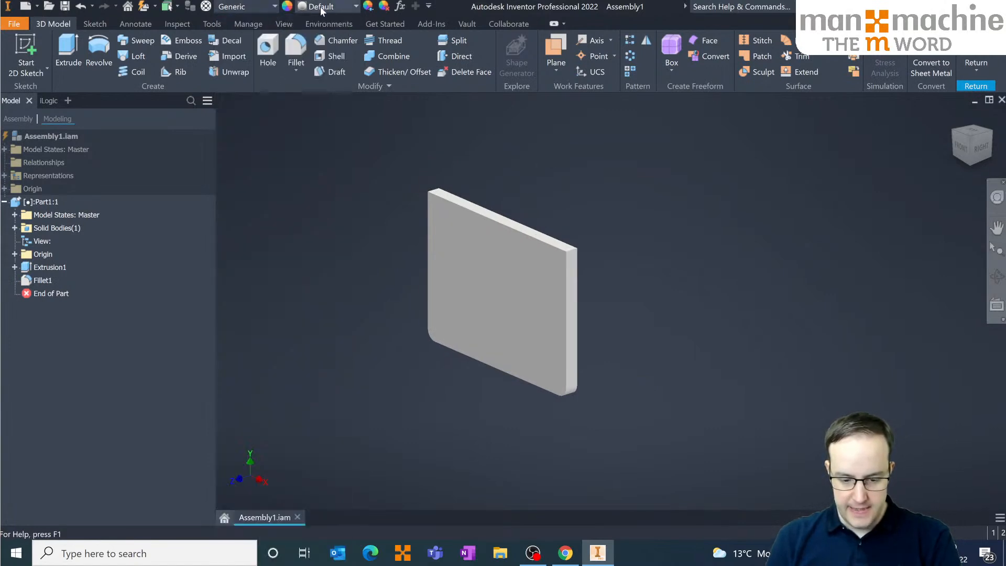
pyautogui.click(321, 8)
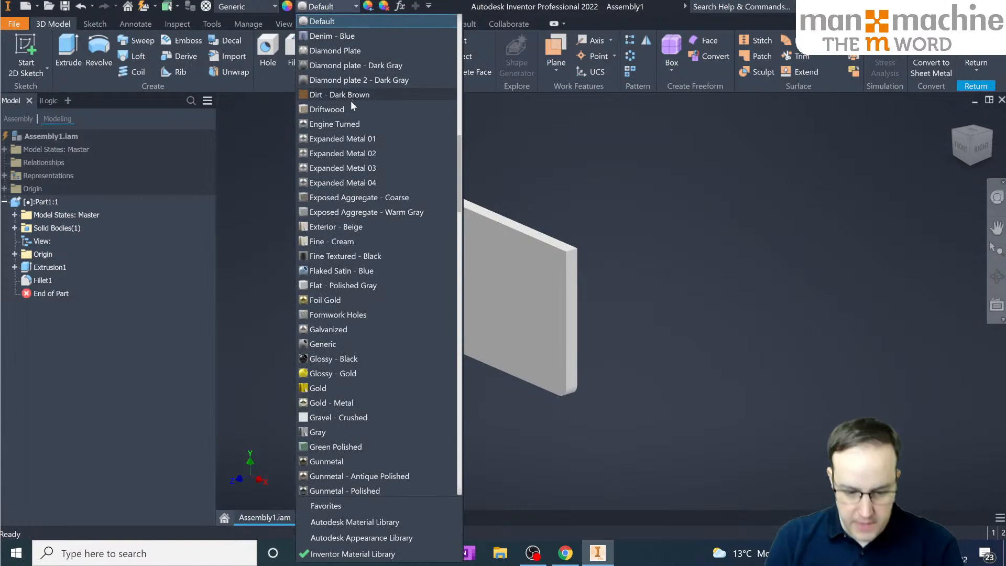
pyautogui.click(333, 359)
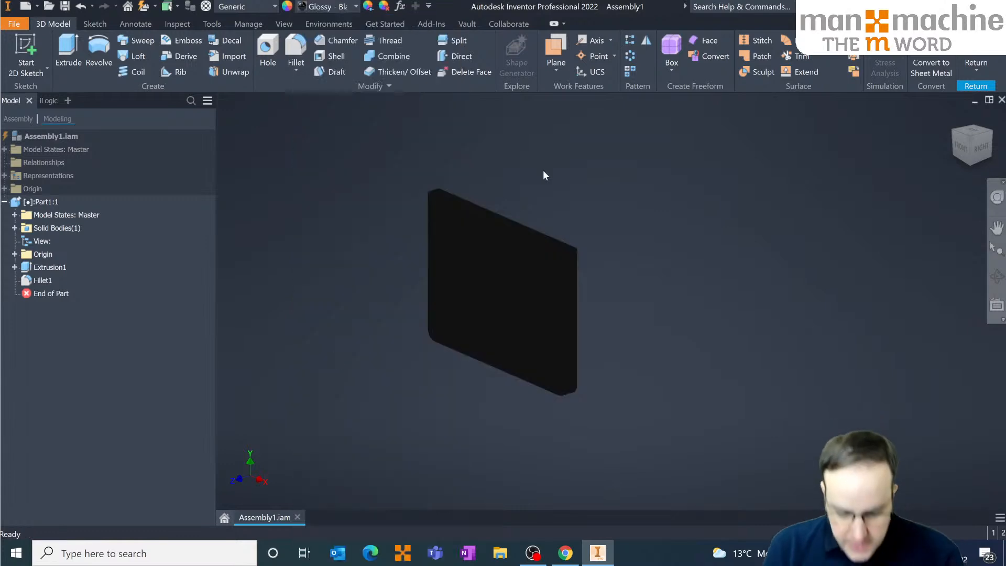
# - Set the plate's appearance to Light Red
pyautogui.moveTo(520, 208); pyautogui.dragTo(589, 233, button='middle')
pyautogui.click(330, 8)
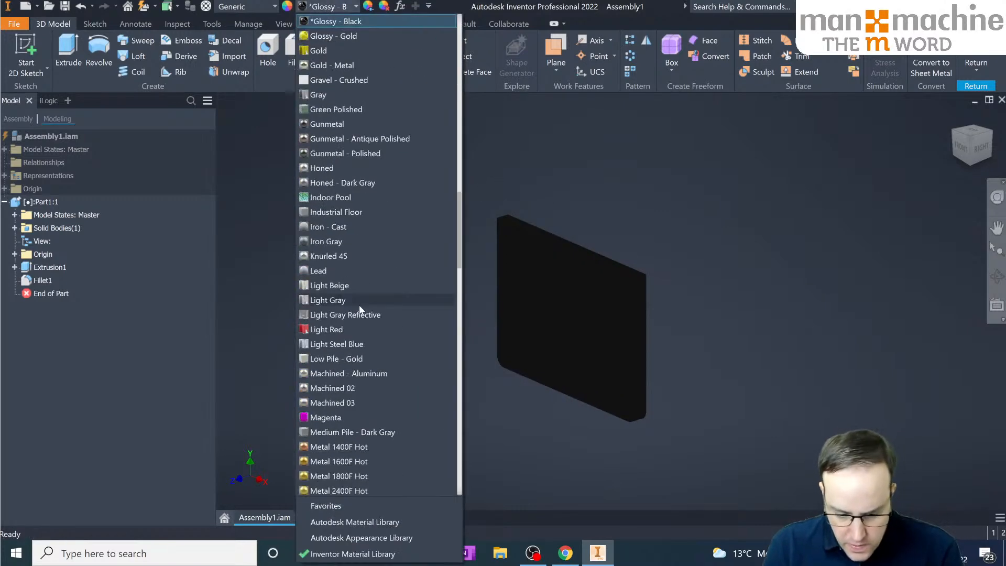
pyautogui.scroll(-1, 338, 335)
pyautogui.click(337, 286)
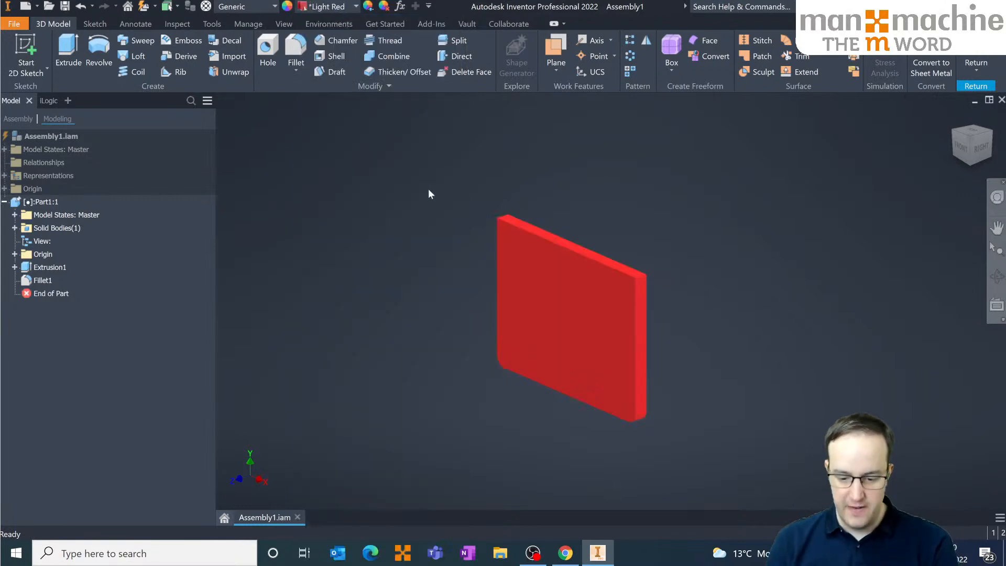
# - Set the model display to the Realistic visual style with a Perspective projection
pyautogui.keyDown('shift'); pyautogui.moveTo(512, 247); pyautogui.dragTo(576, 173, button='middle'); pyautogui.keyUp('shift')
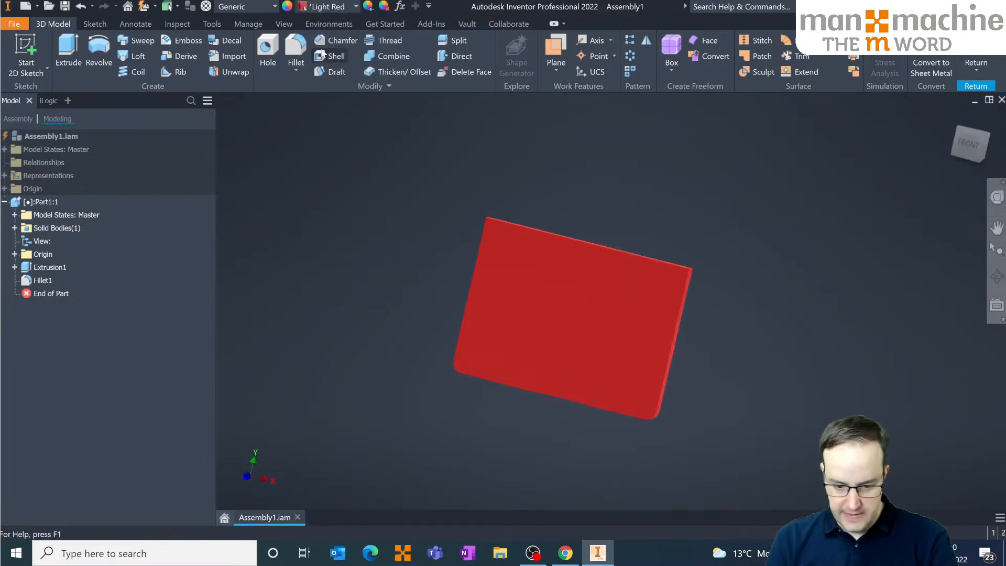
pyautogui.click(285, 24)
pyautogui.click(323, 41)
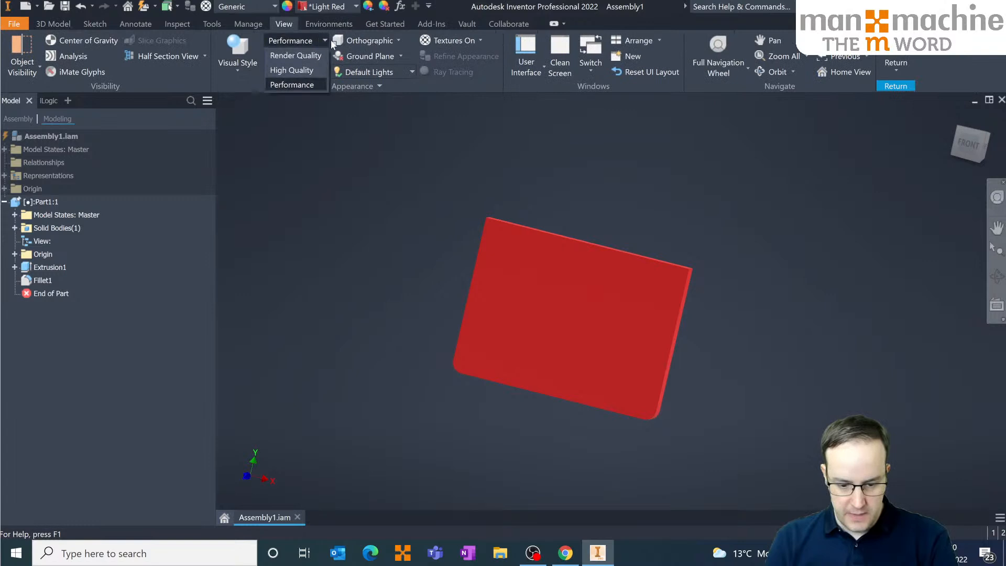
pyautogui.click(292, 70)
pyautogui.click(237, 55)
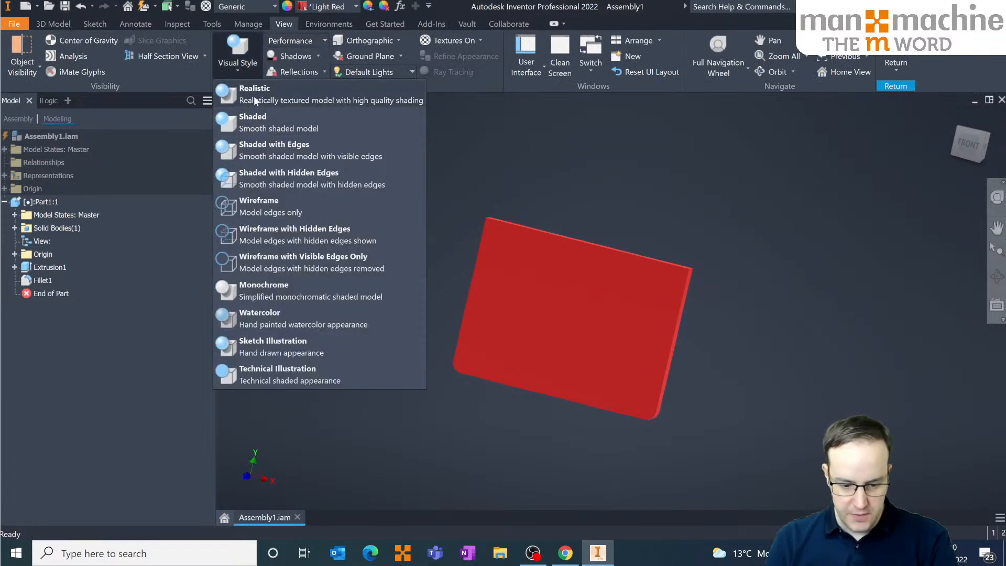
pyautogui.click(237, 55)
pyautogui.click(356, 44)
pyautogui.click(372, 90)
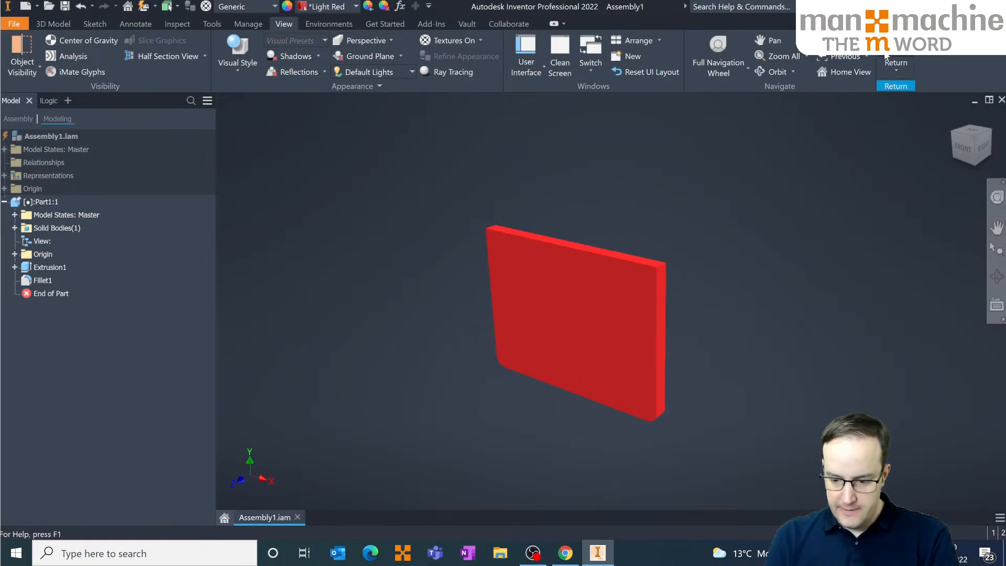
# - Return to the assembly and create the in-place component Part2 from the Standard.ipt template in the RB Temp folder
pyautogui.moveTo(753, 182); pyautogui.dragTo(741, 204, button='middle')
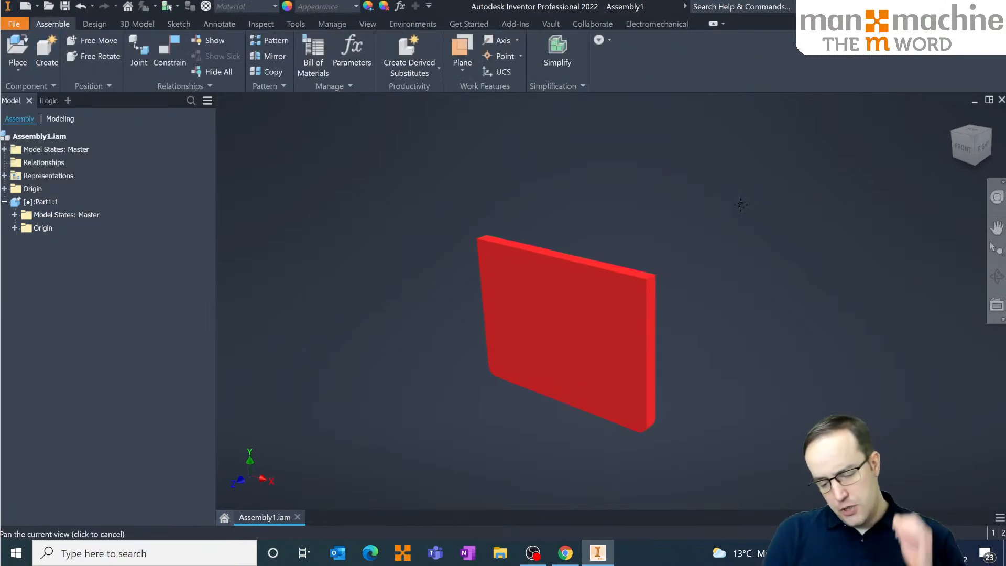
pyautogui.click(46, 51)
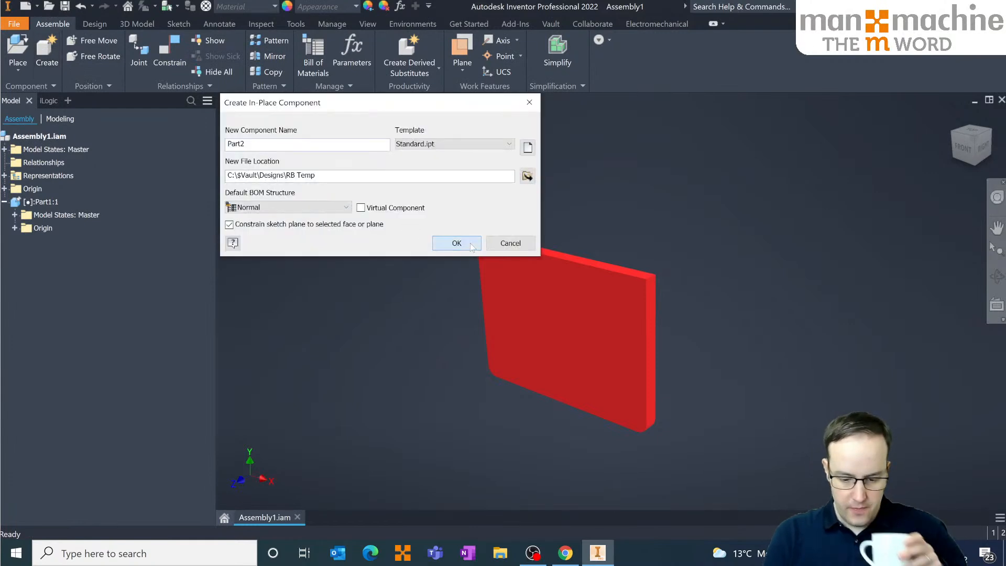
pyautogui.click(471, 245)
pyautogui.click(623, 133)
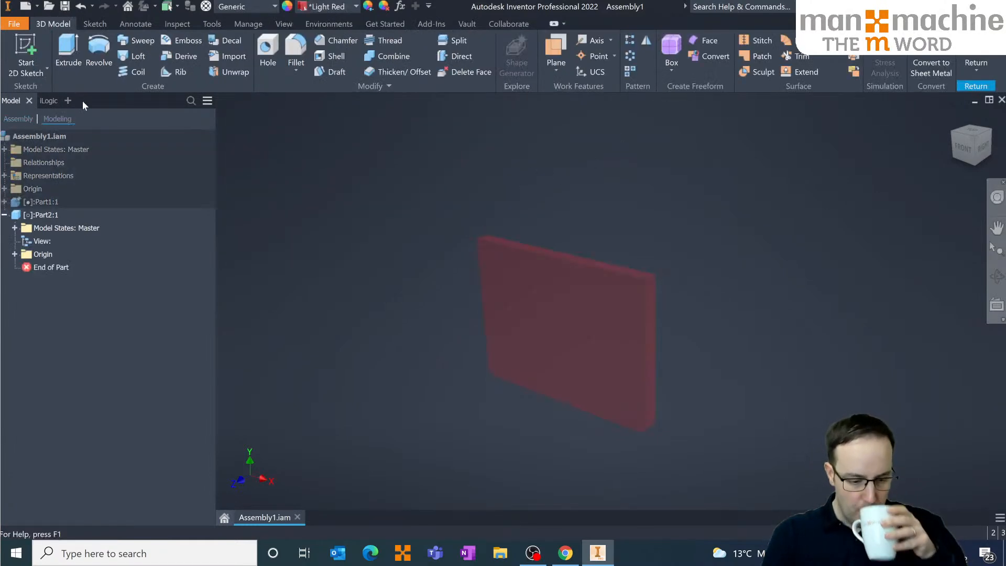
# - Start a sketch on Part2's XY plane and draw a center rectangle on the origin, 300 mm wide and 1650 mm high
pyautogui.press('s')
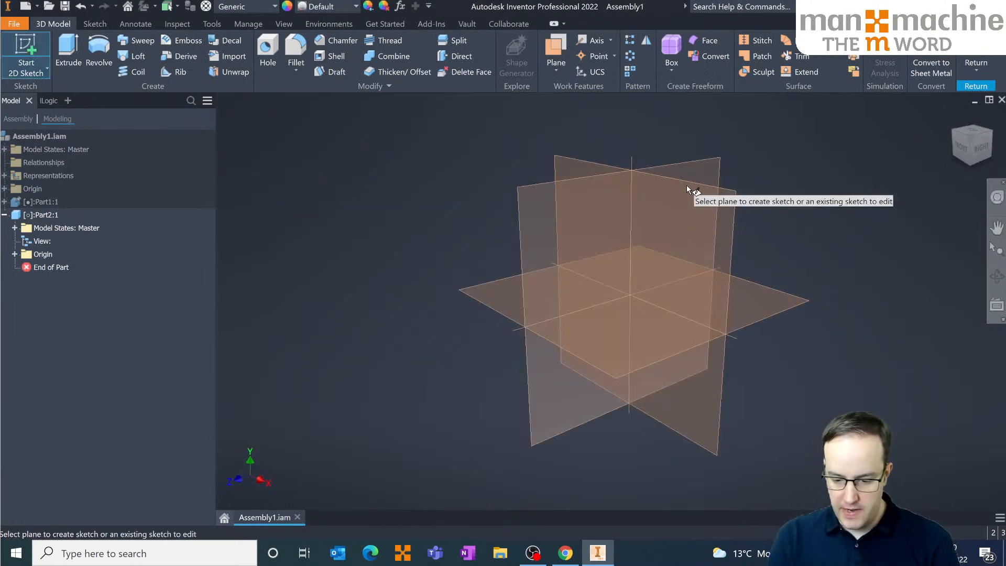
pyautogui.click(722, 202)
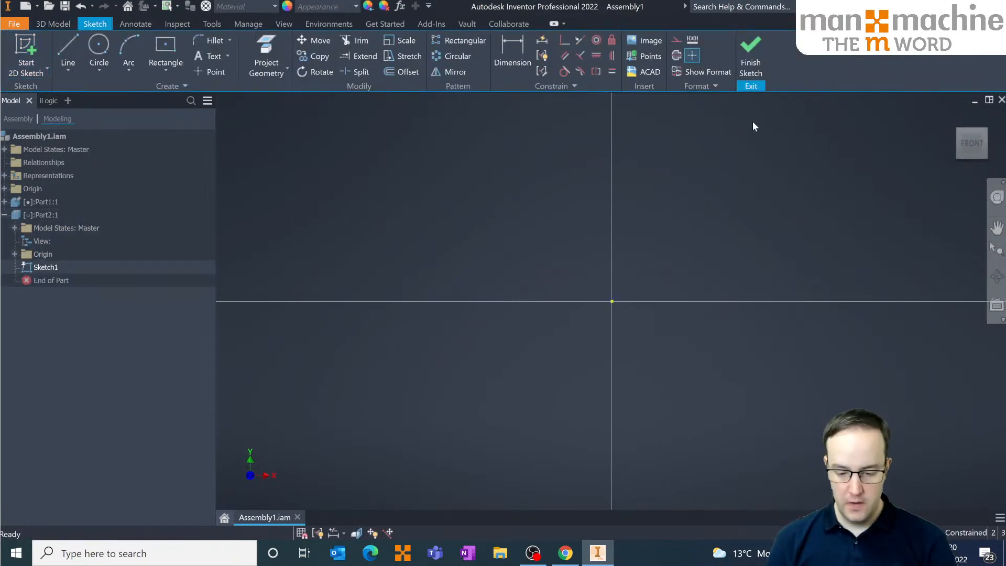
pyautogui.click(165, 50)
pyautogui.click(612, 301)
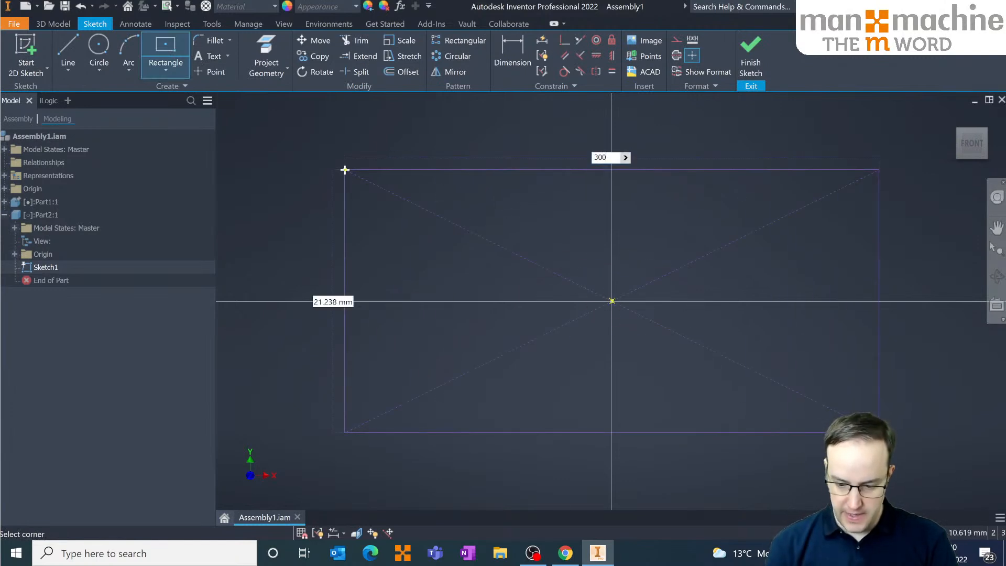
pyautogui.write('300')
pyautogui.press('Tab')
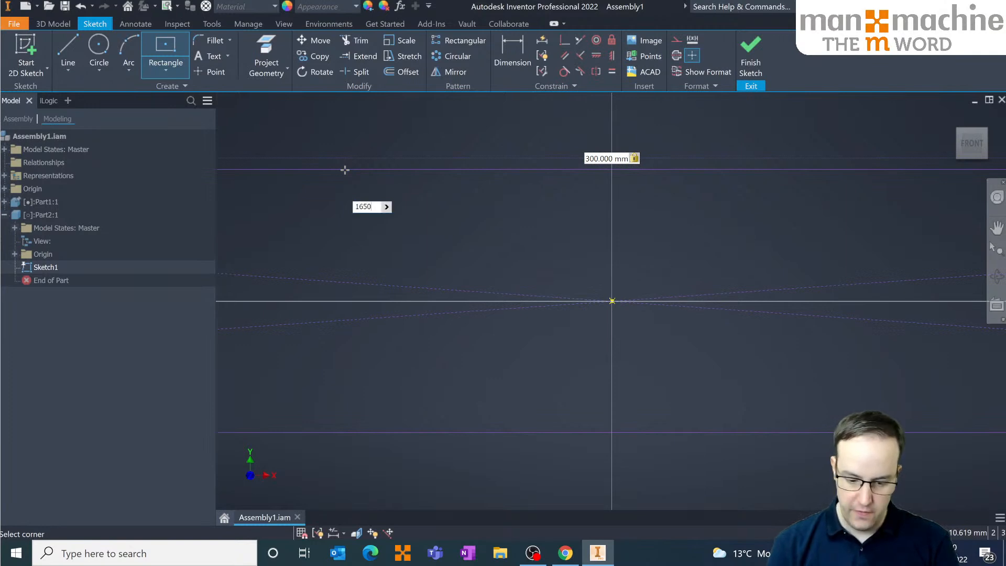
pyautogui.write('1650')
pyautogui.press('Return')
pyautogui.scroll(-5, 335, 184)
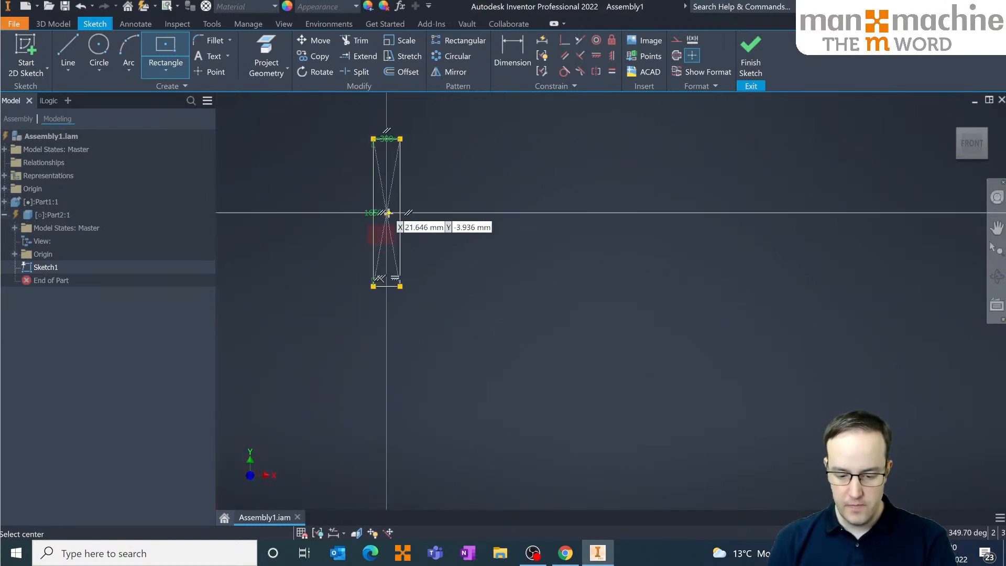
pyautogui.scroll(-3, 388, 213)
pyautogui.moveTo(380, 200); pyautogui.dragTo(452, 267, button='middle')
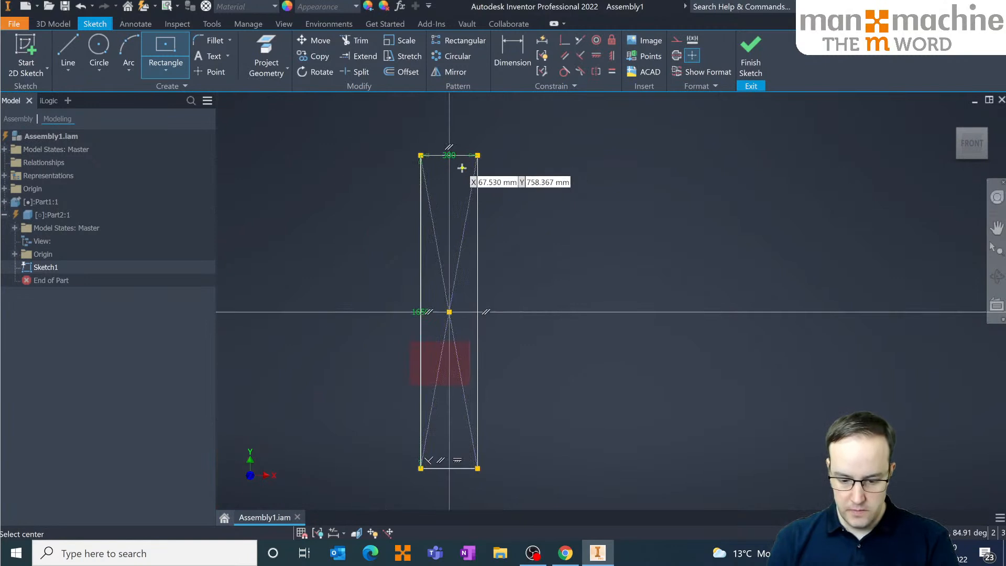
# - Set the height dimension of Part2's rectangle to 165 mm
pyautogui.doubleClick(414, 312)
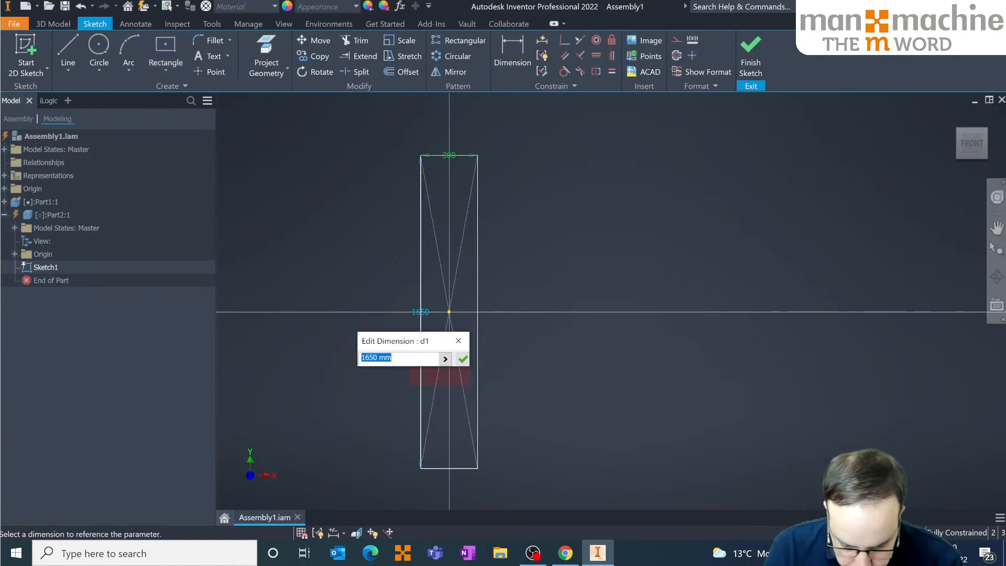
pyautogui.press('BackSpace')
pyautogui.press('Return')
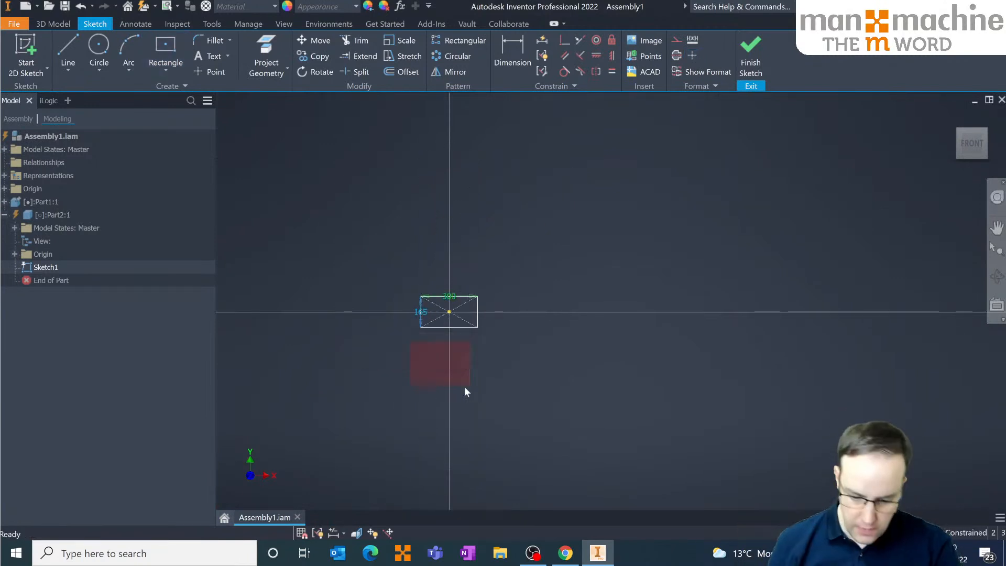
# - Move the width and height dimensions outside Part2's rectangle and finish the sketch
pyautogui.scroll(8, 485, 314)
pyautogui.scroll(5, 378, 309)
pyautogui.scroll(-4, 378, 309)
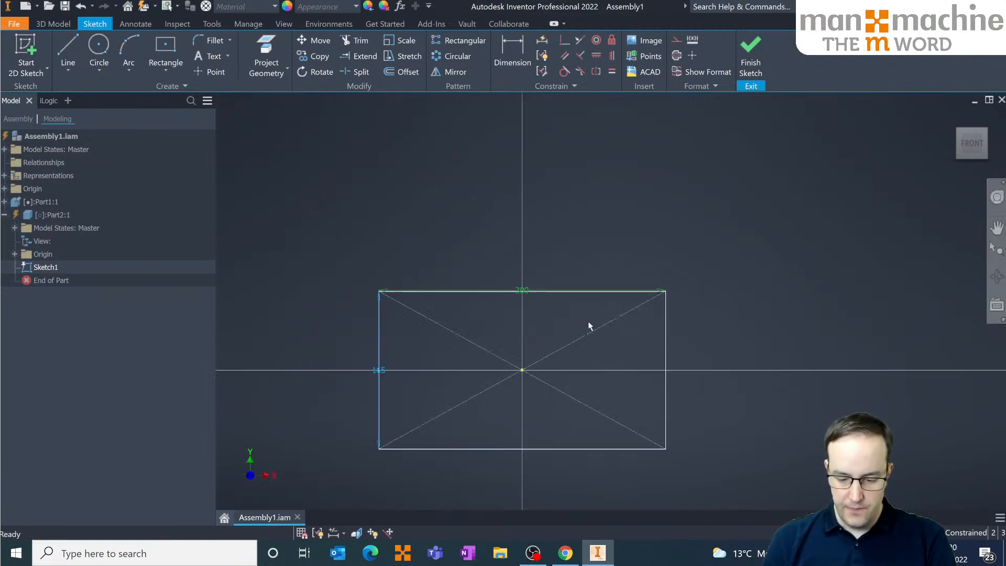
pyautogui.moveTo(523, 291); pyautogui.dragTo(530, 263)
pyautogui.moveTo(395, 368); pyautogui.dragTo(351, 370)
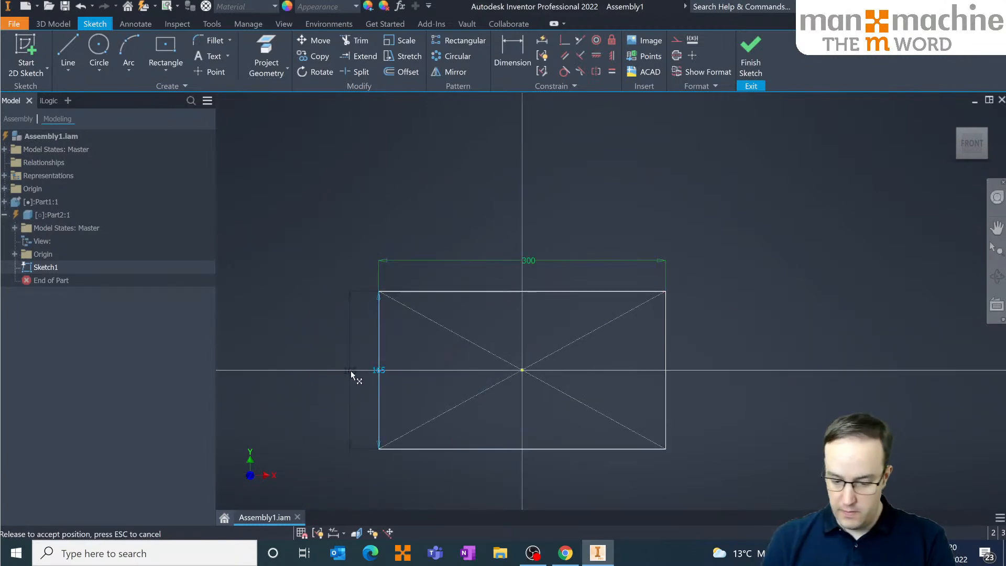
pyautogui.rightClick(507, 196)
pyautogui.click(512, 240)
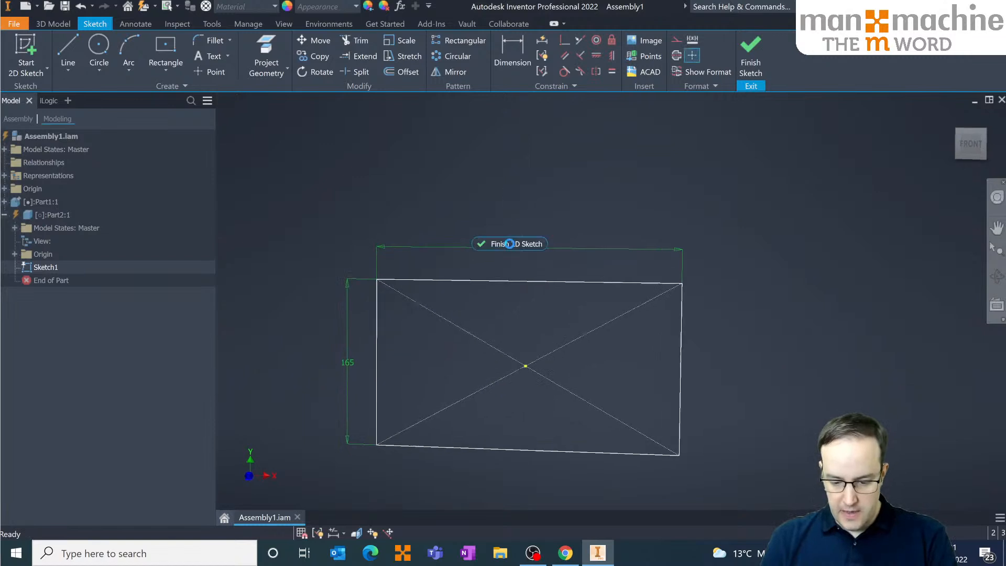
# - Extrude Part2's rectangle symmetrically about the sketch plane with a distance of 10 mm
pyautogui.rightClick(442, 299)
pyautogui.press('Escape')
pyautogui.press('e')
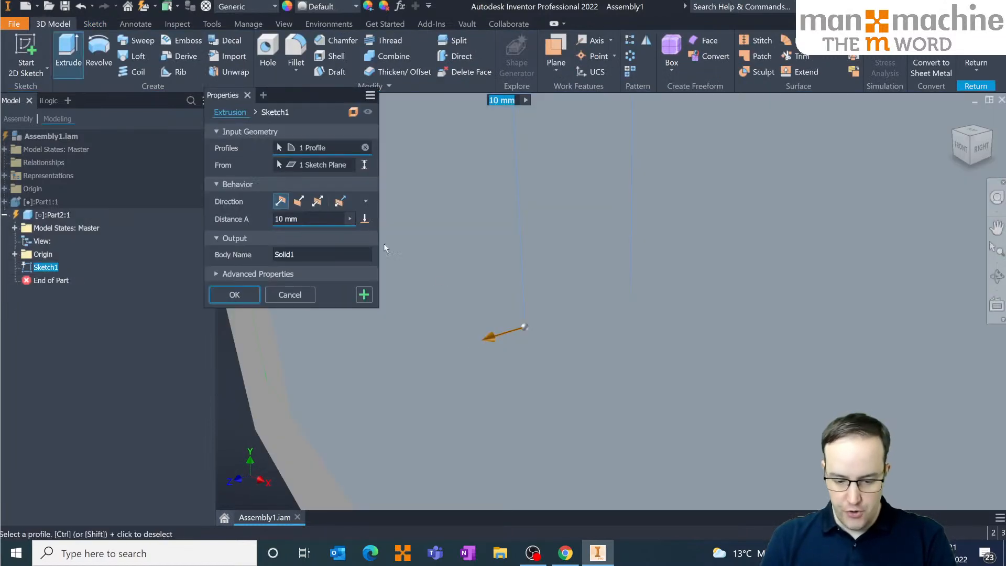
pyautogui.click(316, 201)
pyautogui.scroll(5, 501, 251)
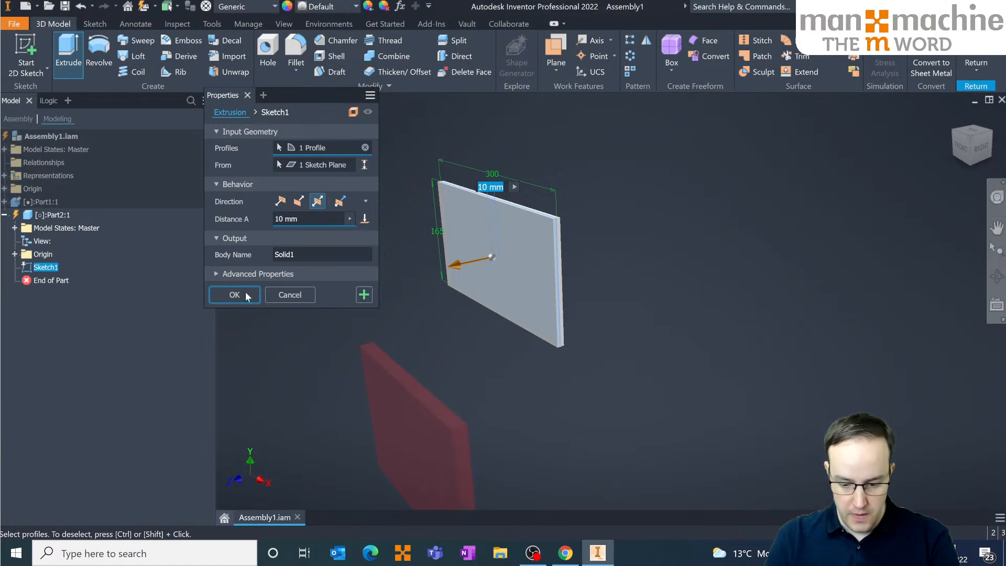
pyautogui.click(234, 295)
pyautogui.click(296, 53)
pyautogui.scroll(-5, 570, 354)
pyautogui.moveTo(571, 355); pyautogui.dragTo(660, 473, button='middle')
pyautogui.click(672, 296)
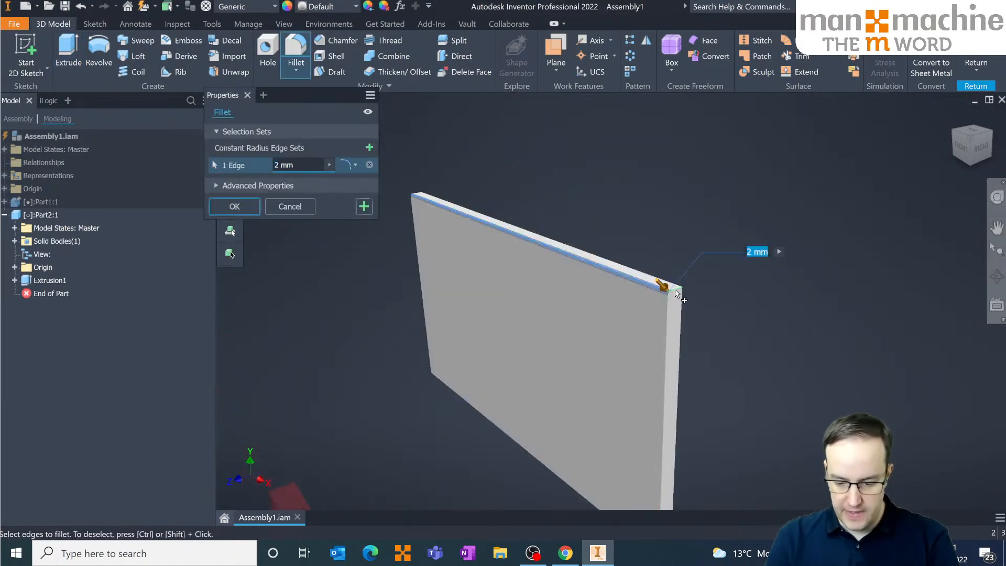
pyautogui.press('Escape')
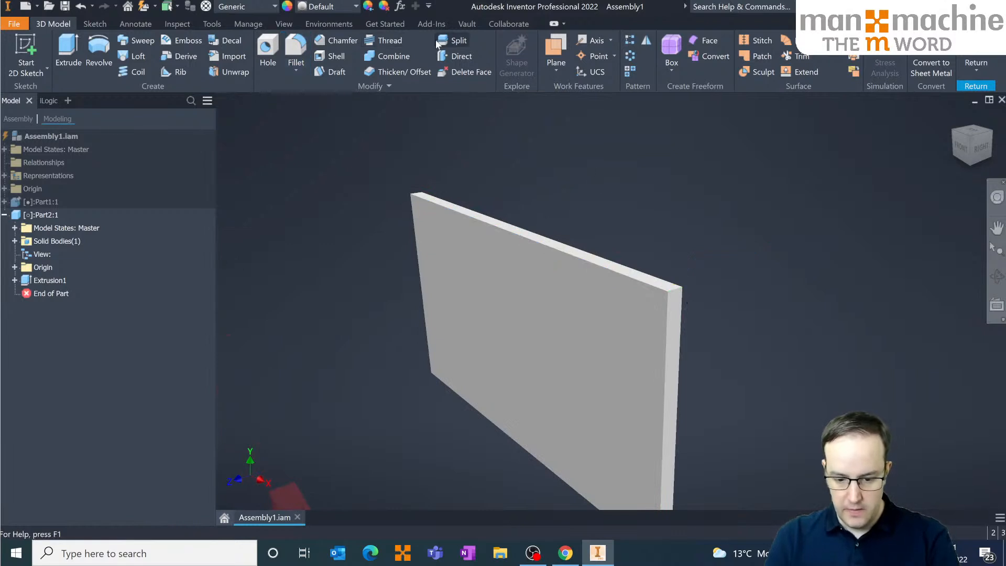
# - Fillet the two upper corner edges of Part2's plate with a 17 mm radius
pyautogui.click(296, 55)
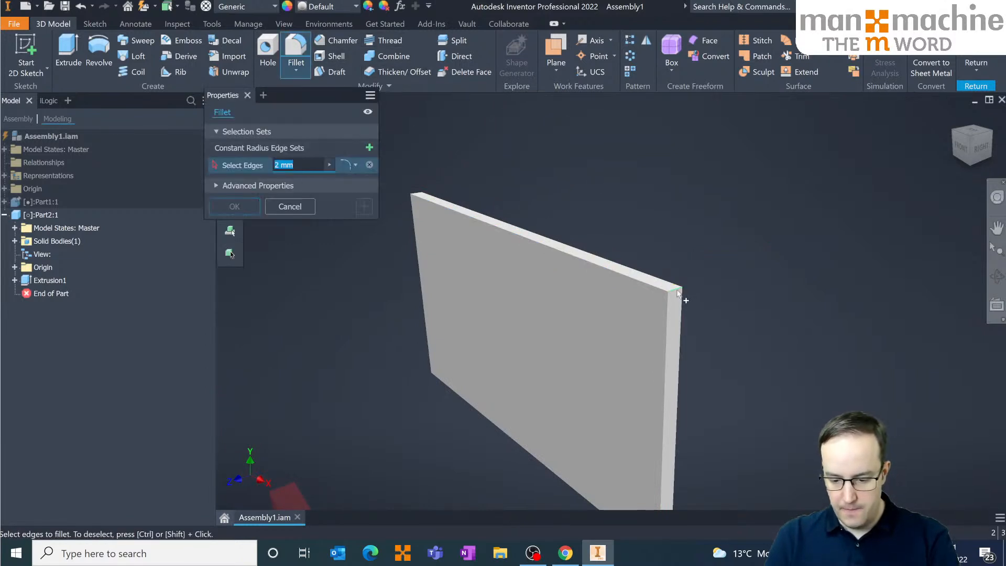
pyautogui.click(676, 290)
pyautogui.scroll(3, 417, 195)
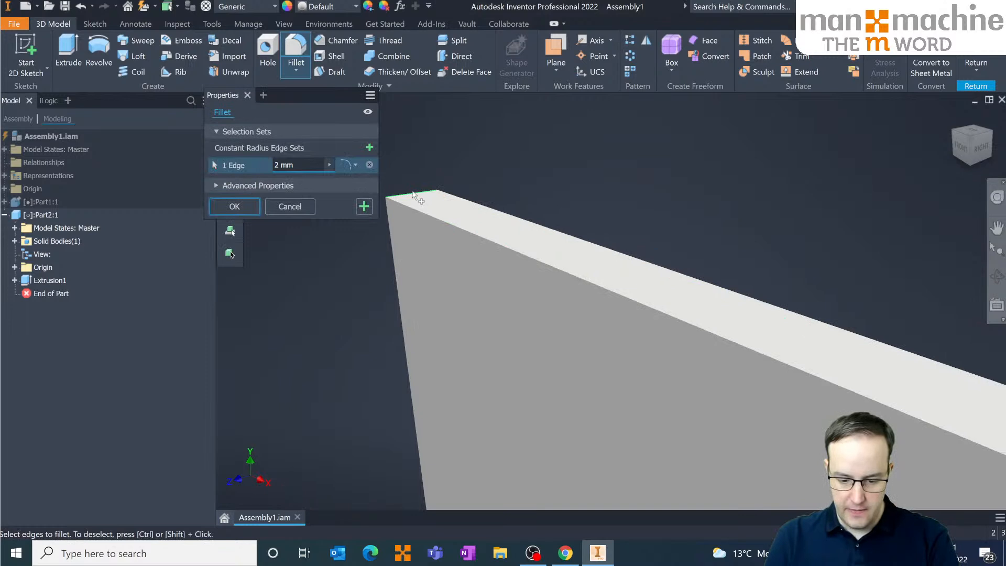
pyautogui.click(414, 197)
pyautogui.moveTo(414, 188); pyautogui.dragTo(420, 203)
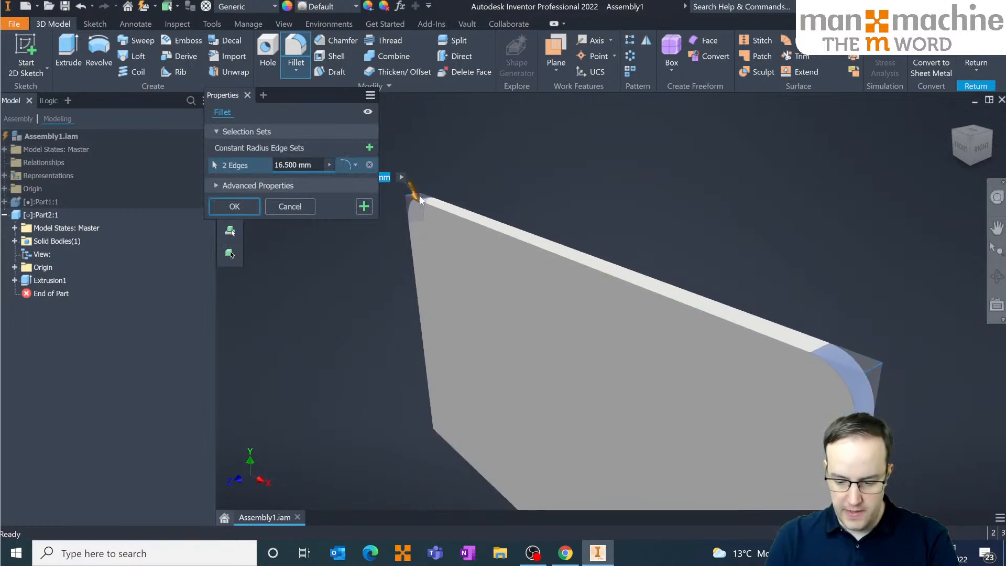
pyautogui.scroll(-2, 534, 233)
pyautogui.moveTo(532, 230); pyautogui.dragTo(538, 240, button='middle')
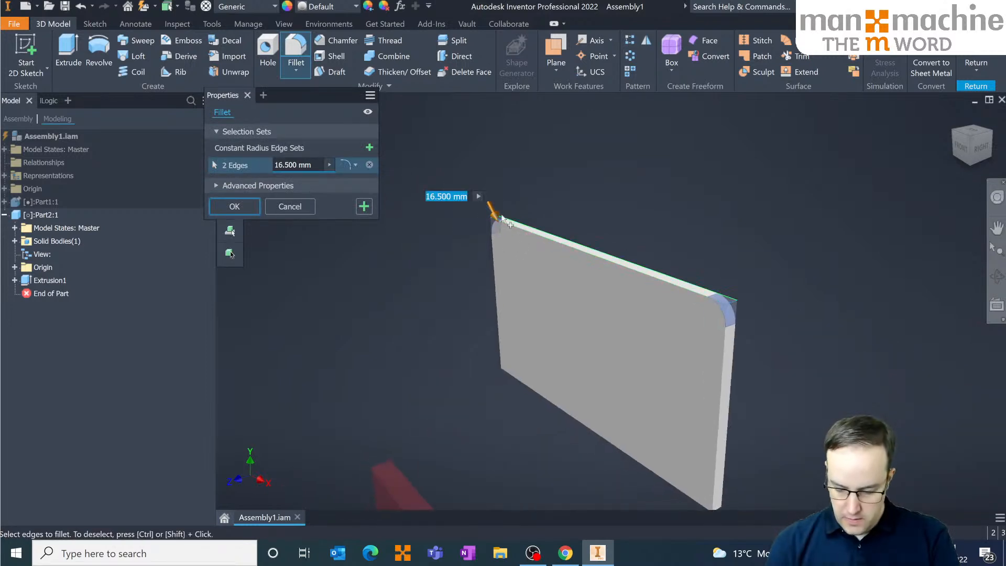
pyautogui.press('Return')
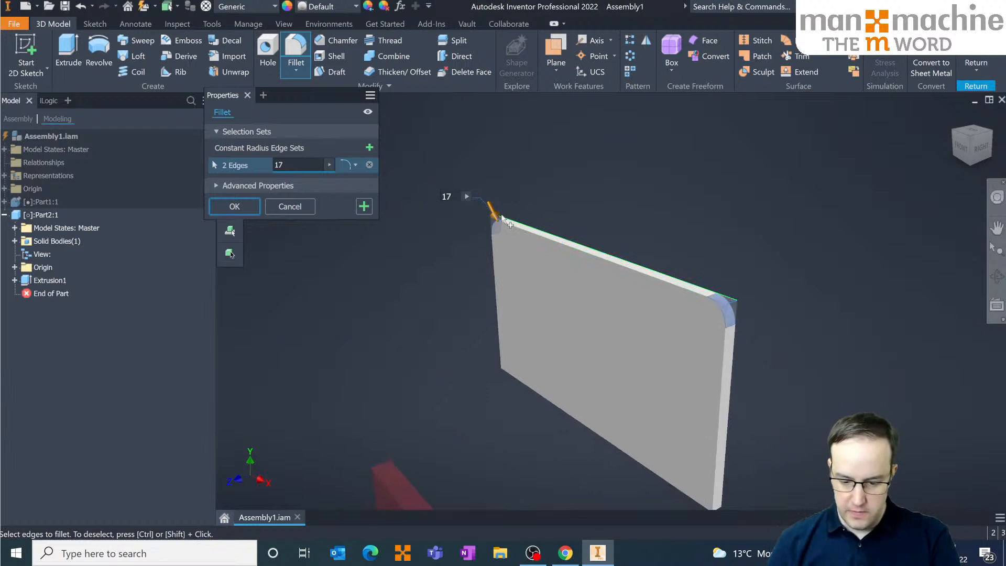
pyautogui.scroll(-3, 733, 308)
pyautogui.scroll(5, 732, 311)
pyautogui.scroll(-5, 708, 287)
pyautogui.click(234, 207)
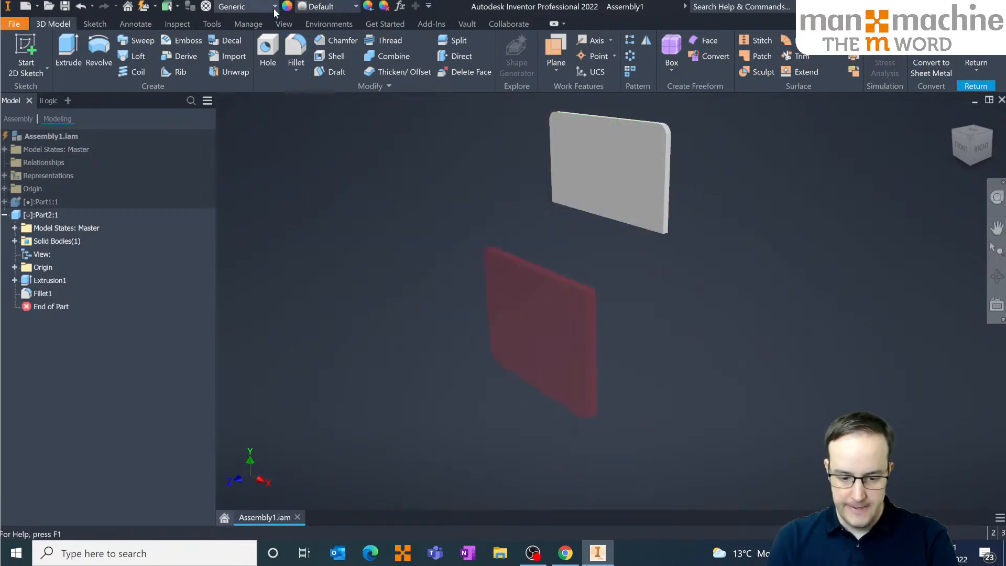
# - Apply the Gold appearance to Part2 and return to the assembly
pyautogui.click(324, 10)
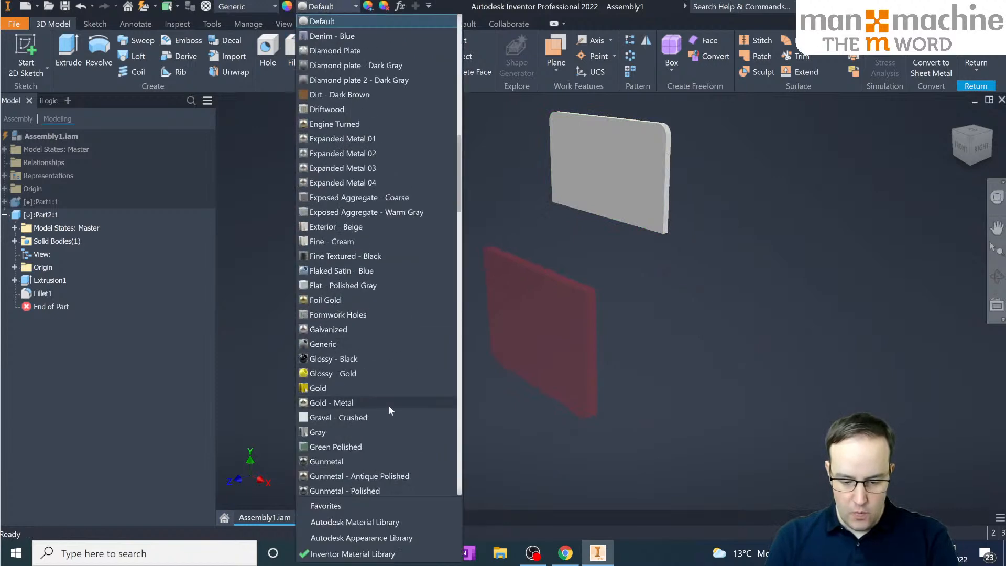
pyautogui.click(332, 391)
pyautogui.click(976, 68)
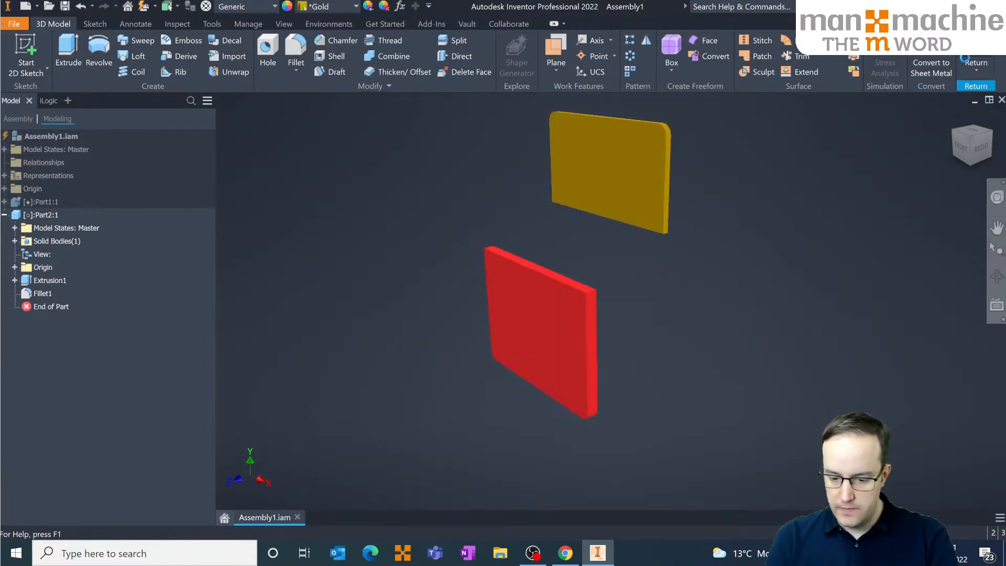
# - Move the unconstrained Part2 freely to another position above Part1
pyautogui.press('F4')
pyautogui.press('F5')
pyautogui.click(620, 150)
pyautogui.keyDown('shift'); pyautogui.moveTo(458, 279); pyautogui.dragTo(604, 159, button='middle'); pyautogui.keyUp('shift')
pyautogui.moveTo(605, 160); pyautogui.dragTo(547, 175)
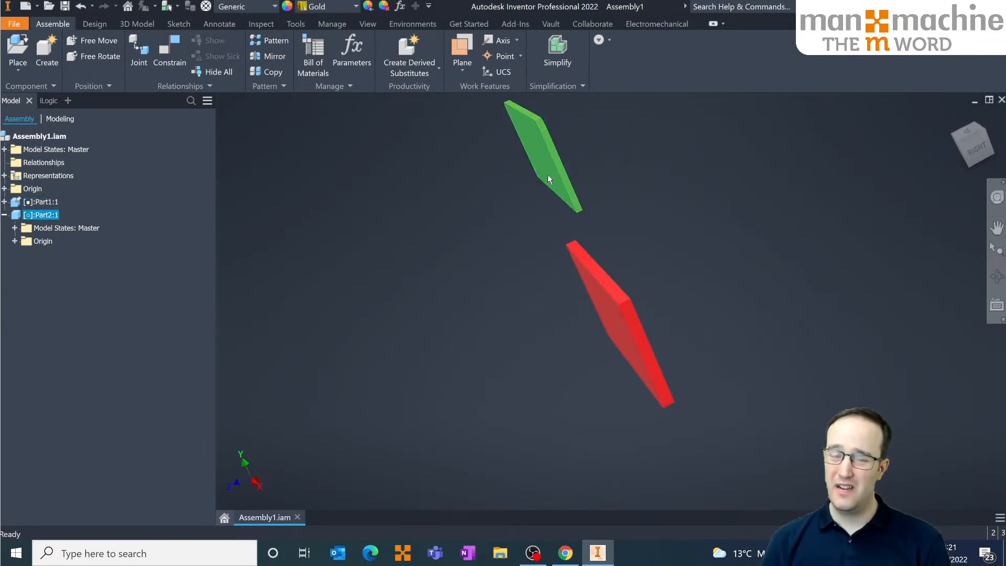
pyautogui.keyDown('shift'); pyautogui.moveTo(294, 214); pyautogui.dragTo(359, 139, button='middle'); pyautogui.keyUp('shift')
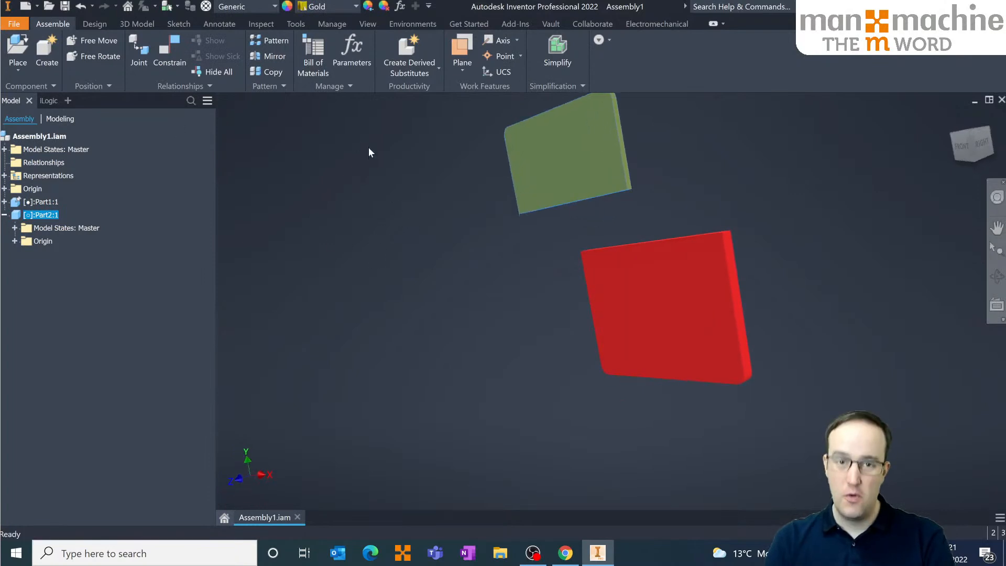
# - Mate the short lower edge at Part2's corner to Part1's matching upper corner edge with a 0 mm offset
pyautogui.click(168, 47)
pyautogui.keyDown('shift'); pyautogui.moveTo(750, 267); pyautogui.dragTo(655, 236, button='middle'); pyautogui.keyUp('shift')
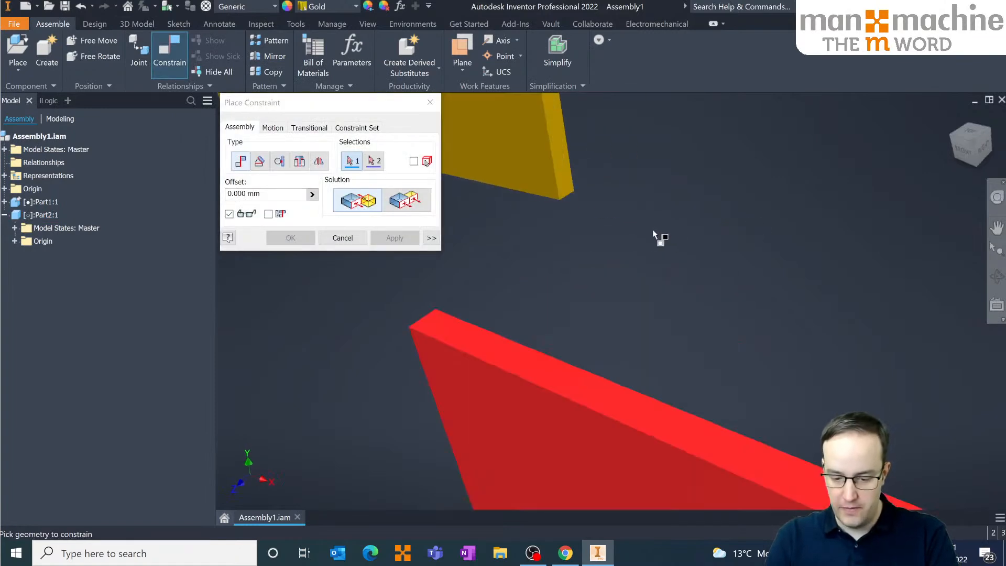
pyautogui.moveTo(530, 256); pyautogui.dragTo(640, 302, button='middle')
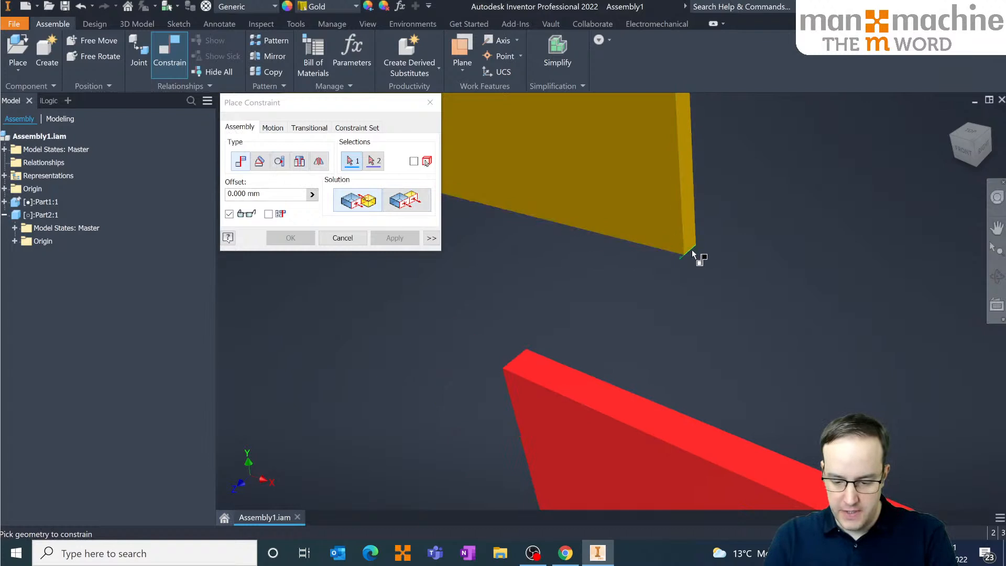
pyautogui.scroll(-6, 694, 273)
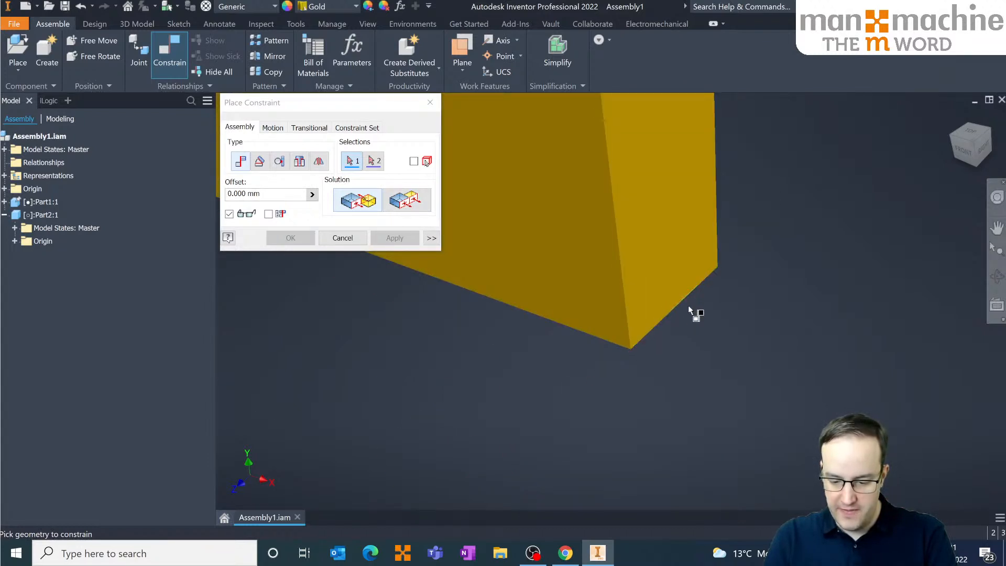
pyautogui.click(689, 304)
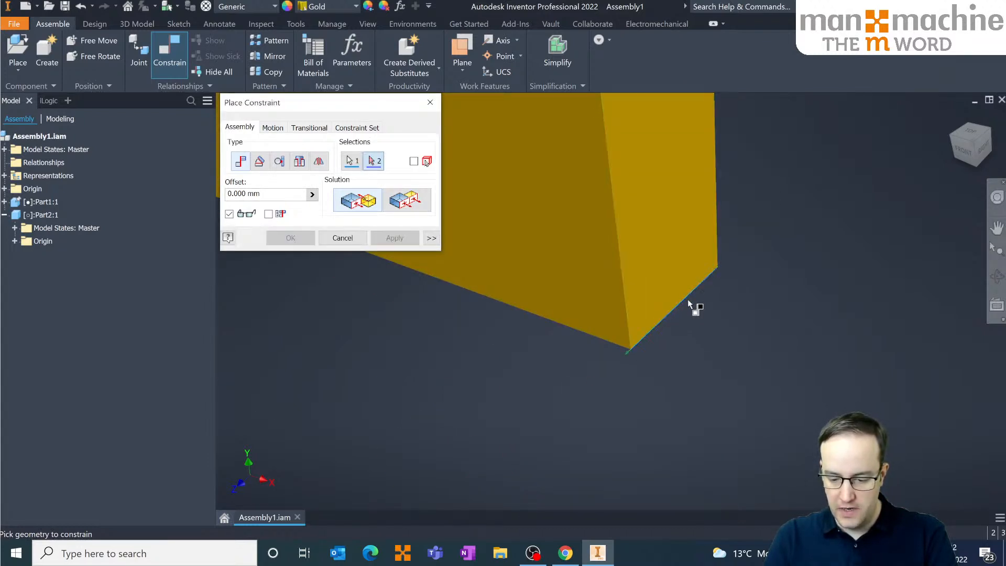
pyautogui.scroll(4, 690, 305)
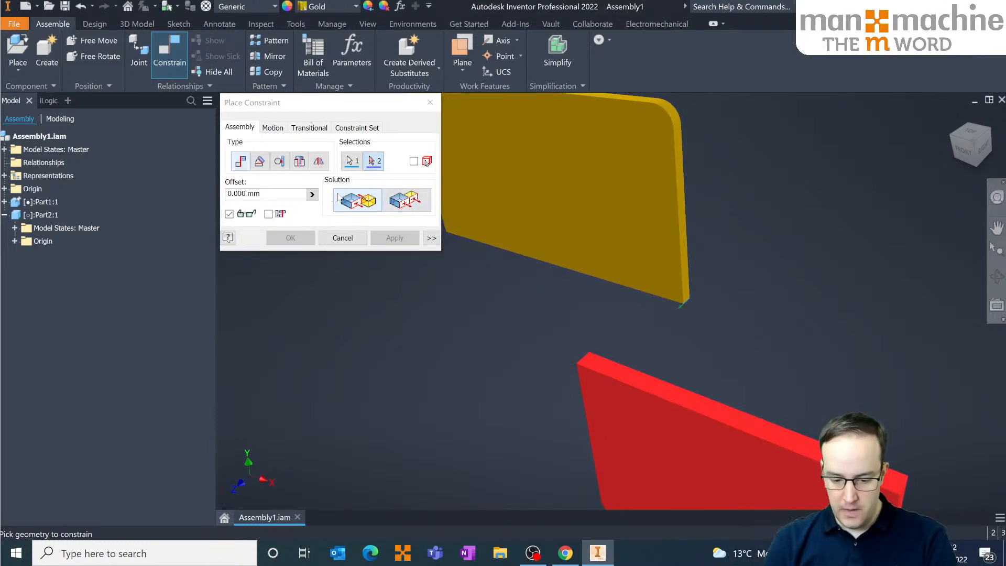
pyautogui.moveTo(848, 417); pyautogui.dragTo(589, 275, button='middle')
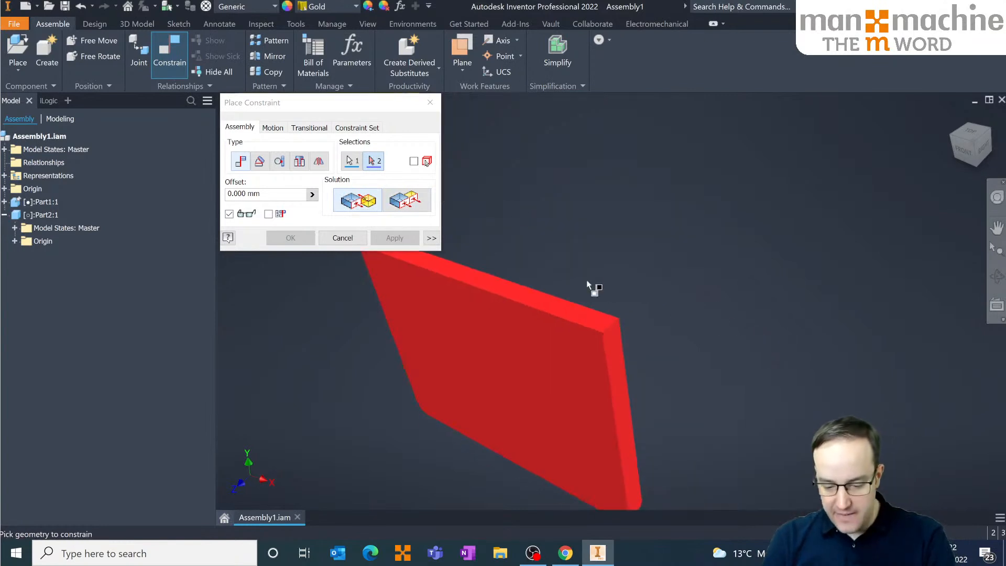
pyautogui.scroll(-3, 599, 330)
pyautogui.click(621, 300)
pyautogui.scroll(3, 614, 341)
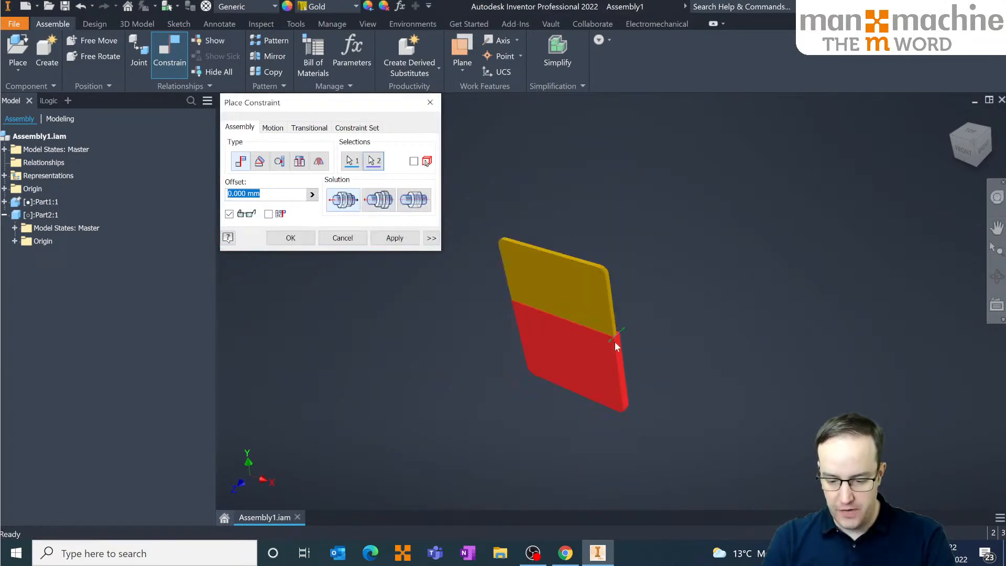
pyautogui.keyDown('shift'); pyautogui.moveTo(613, 350); pyautogui.dragTo(426, 253, button='middle'); pyautogui.keyUp('shift')
pyautogui.click(395, 239)
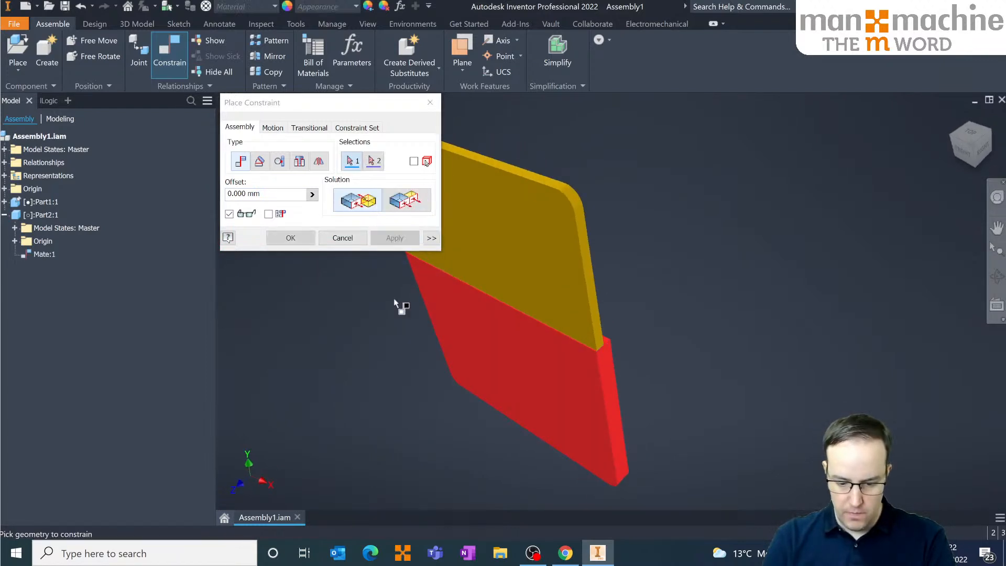
pyautogui.click(349, 239)
# - Edit Part2's extrusion in place, setting its distance to 20 mm, and return to the assembly
pyautogui.doubleClick(496, 205)
pyautogui.doubleClick(50, 280)
pyautogui.write('20')
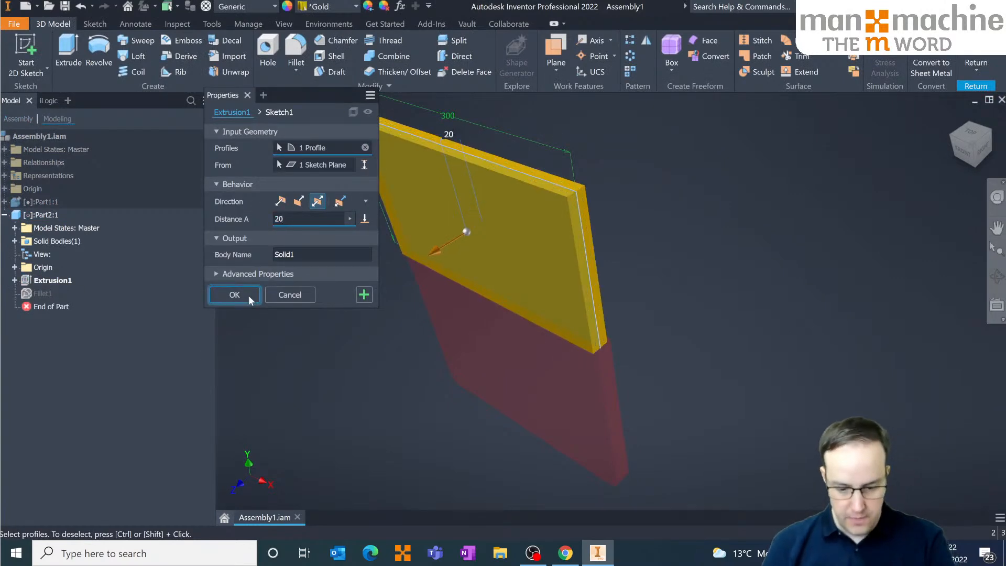
pyautogui.click(234, 295)
pyautogui.click(976, 66)
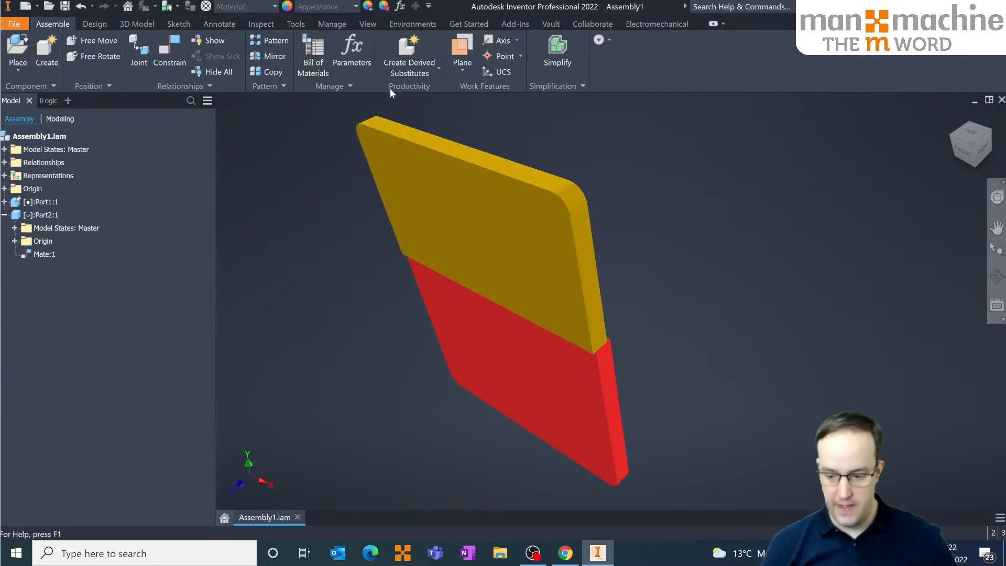
# - Show the components' remaining degrees of freedom and hide them again
pyautogui.click(369, 23)
pyautogui.click(115, 57)
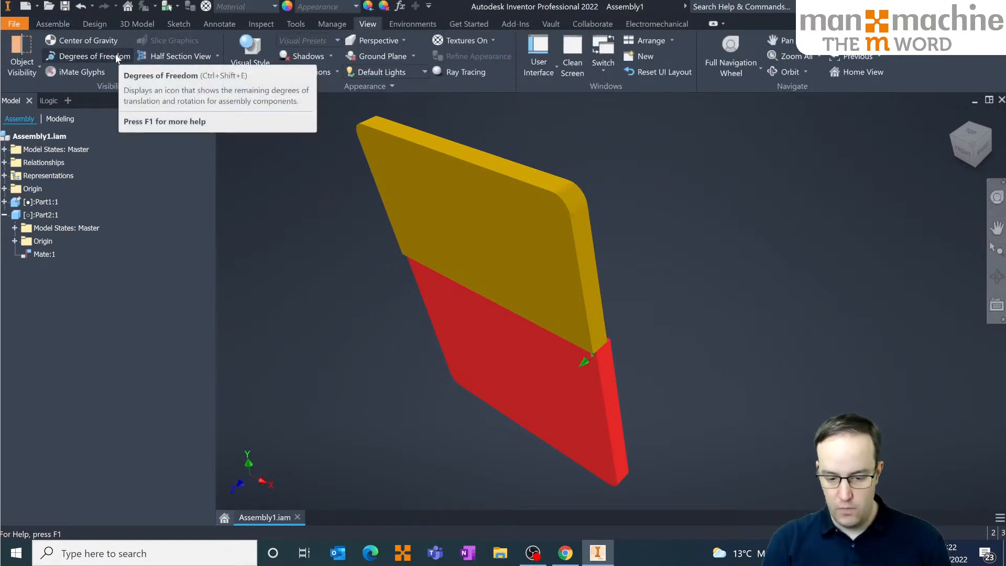
pyautogui.click(116, 57)
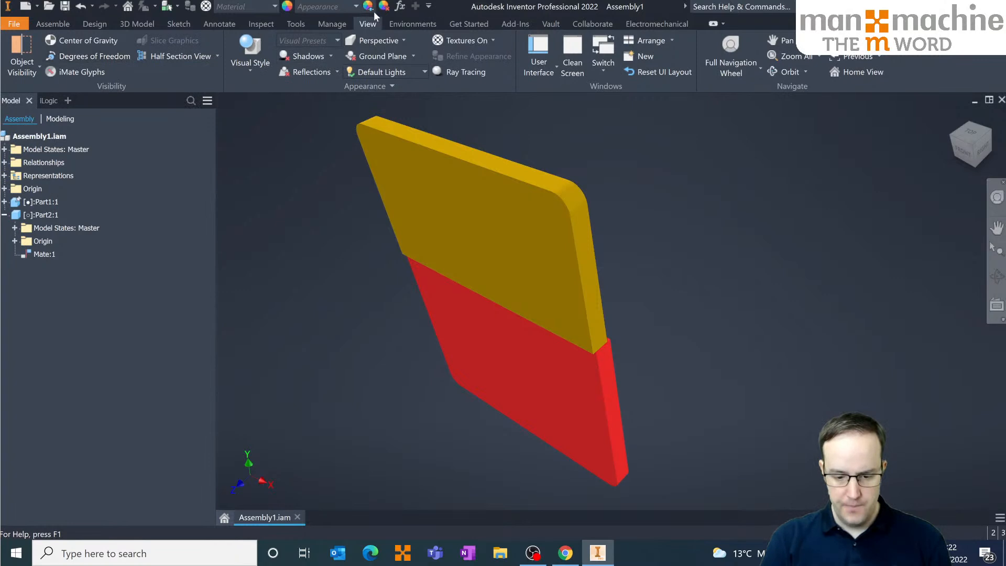
# - Add a flush constraint with 0 mm offset between the large front faces of Part2 and Part1
pyautogui.click(54, 24)
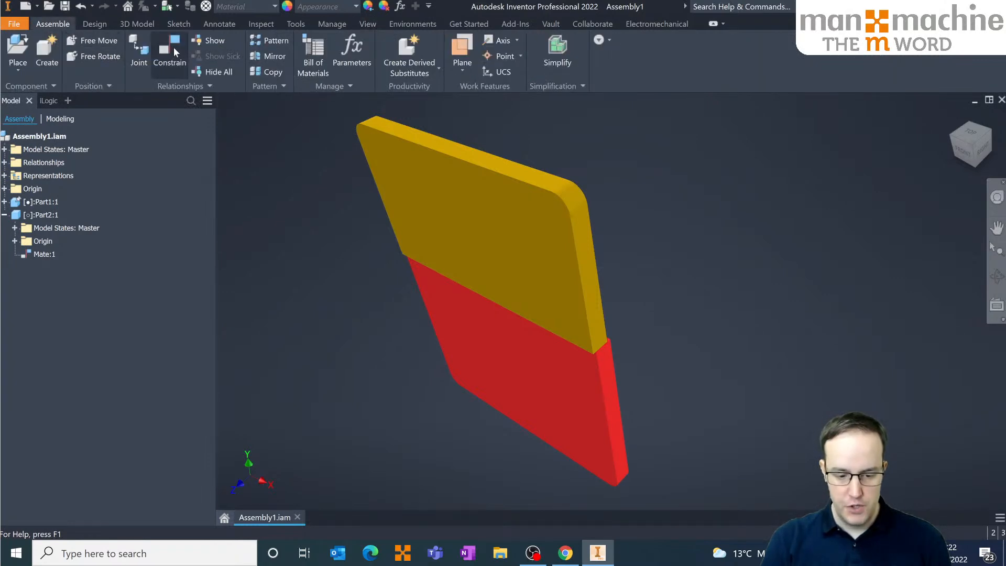
pyautogui.click(174, 47)
pyautogui.click(429, 259)
pyautogui.click(479, 348)
pyautogui.click(394, 238)
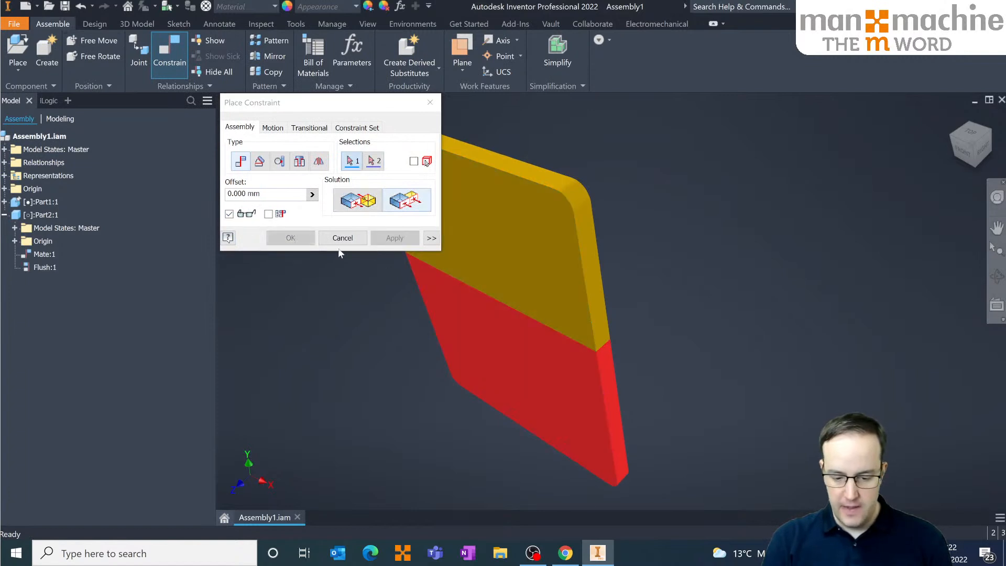
pyautogui.click(343, 237)
# - Swing Part2 about the corner edge it shares with Part1, and select Part1
pyautogui.moveTo(440, 219); pyautogui.dragTo(381, 182)
pyautogui.scroll(-3, 411, 280)
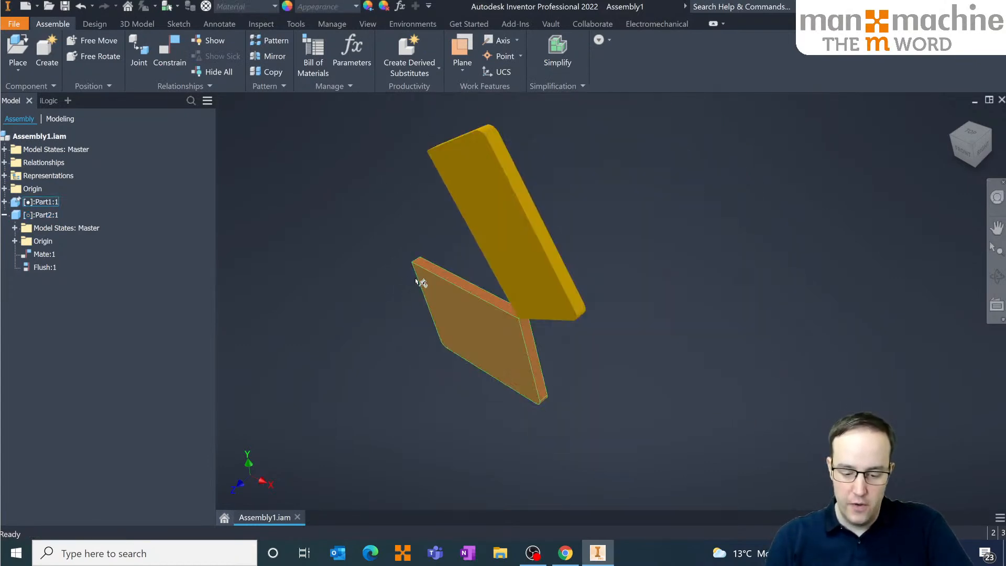
pyautogui.click(964, 151)
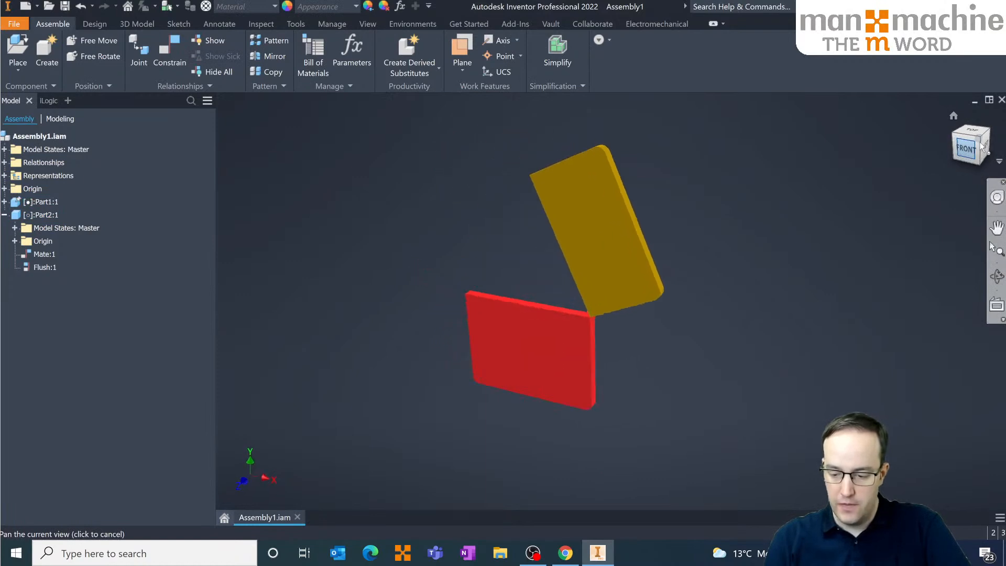
pyautogui.click(959, 135)
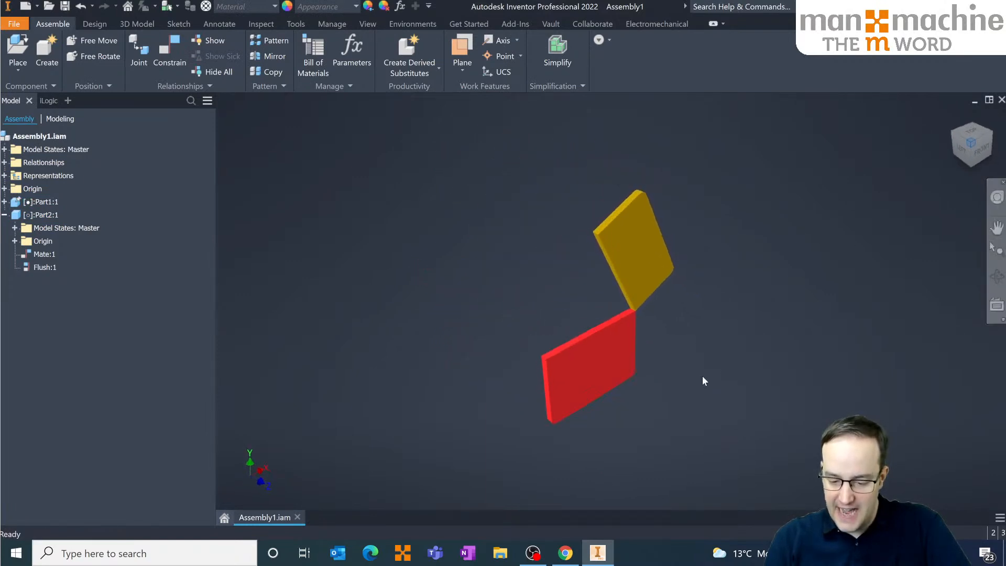
pyautogui.click(29, 202)
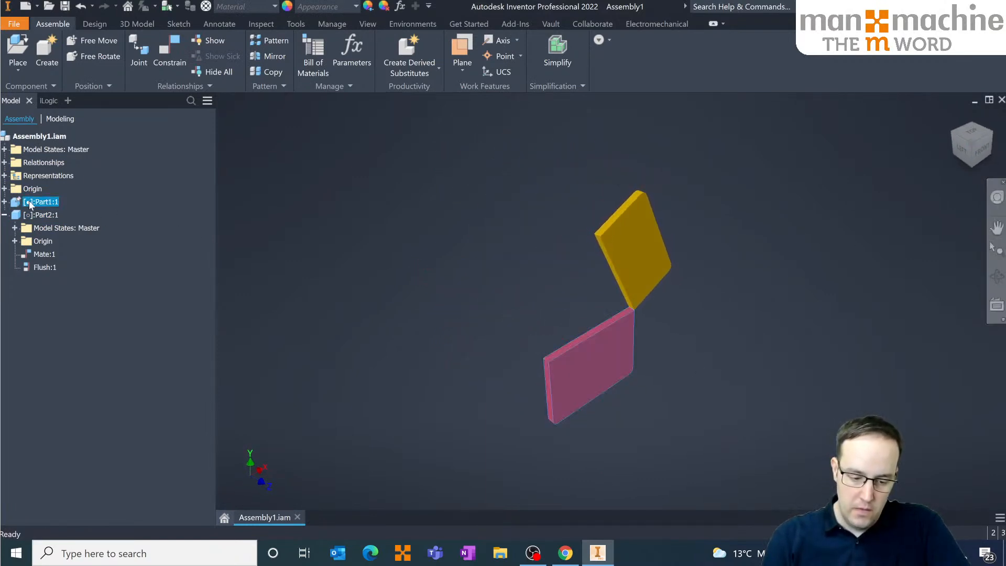
# - Add Part1 and Part2 to the contact set
pyautogui.rightClick(30, 201)
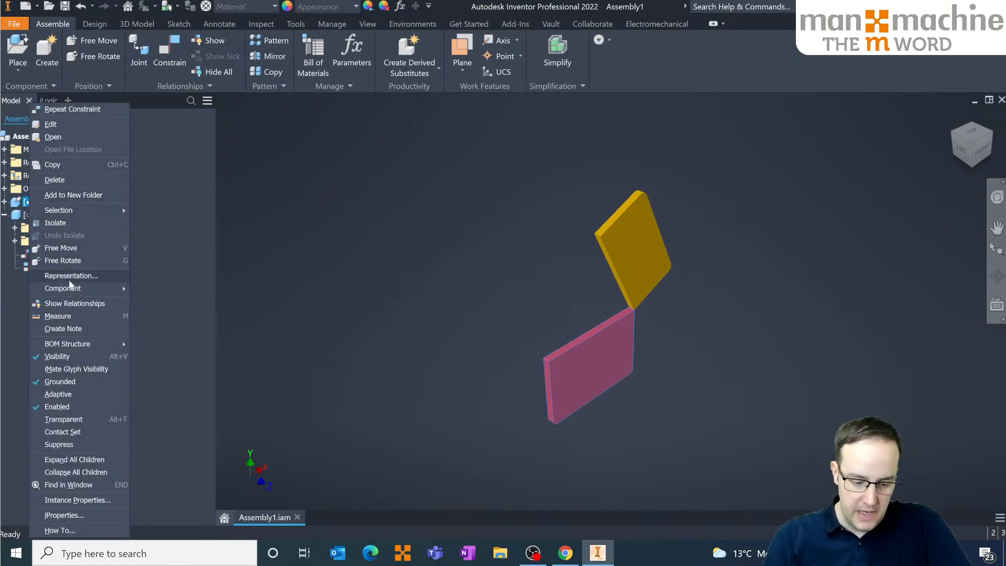
pyautogui.click(74, 434)
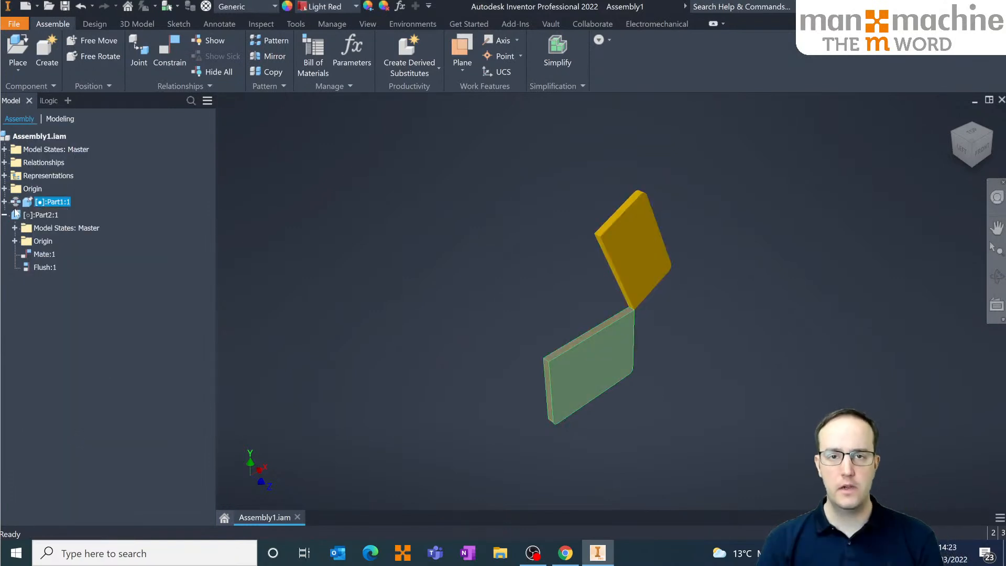
pyautogui.rightClick(45, 215)
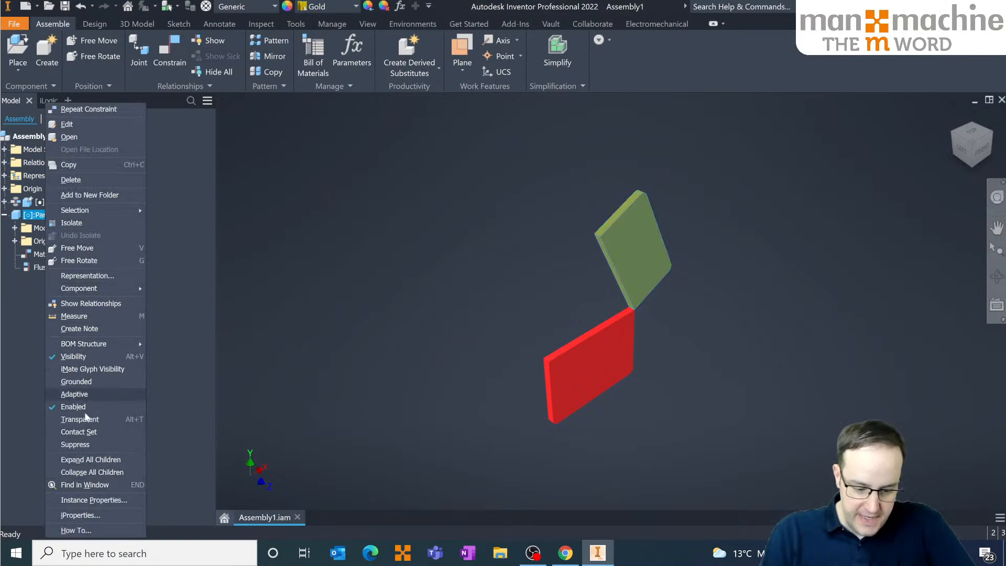
pyautogui.click(79, 432)
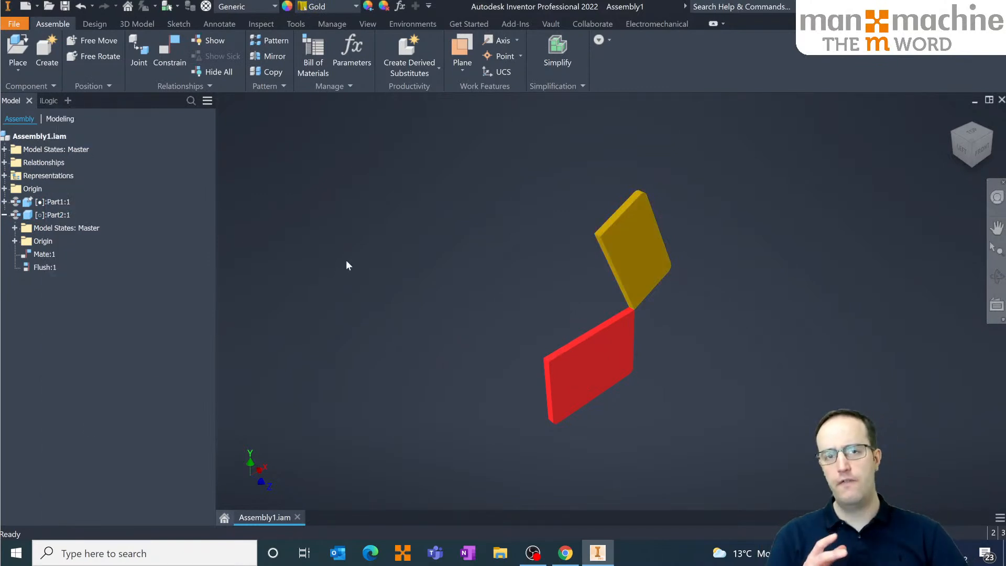
pyautogui.click(346, 260)
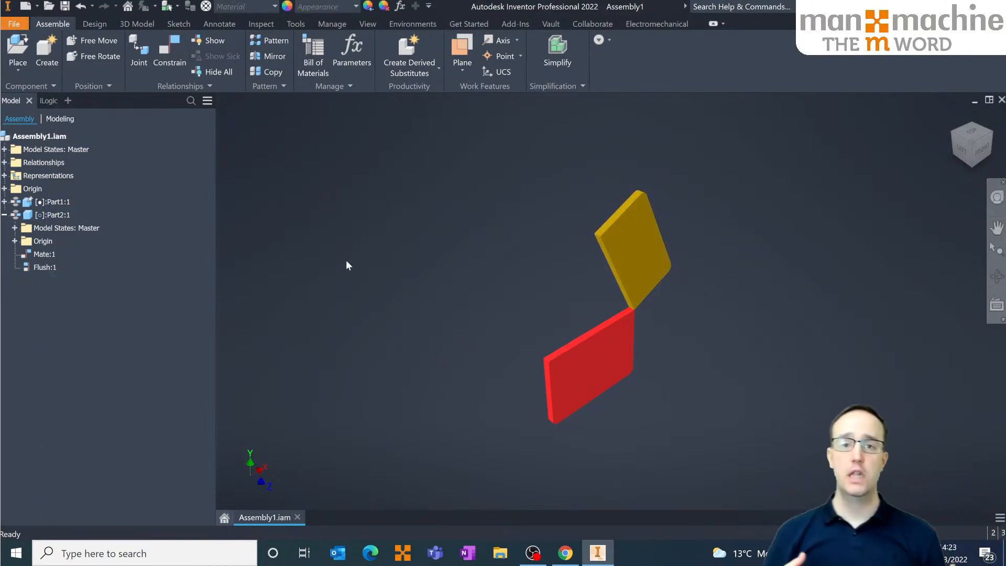
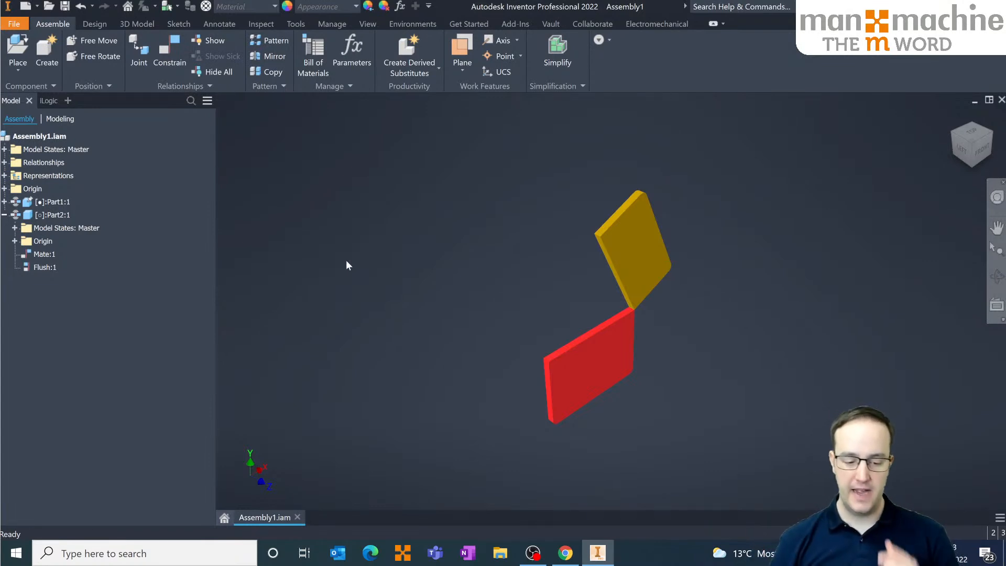
# - Collapse Part2's browser node and activate the contact solver for the assembly
pyautogui.click(5, 215)
pyautogui.click(19, 203)
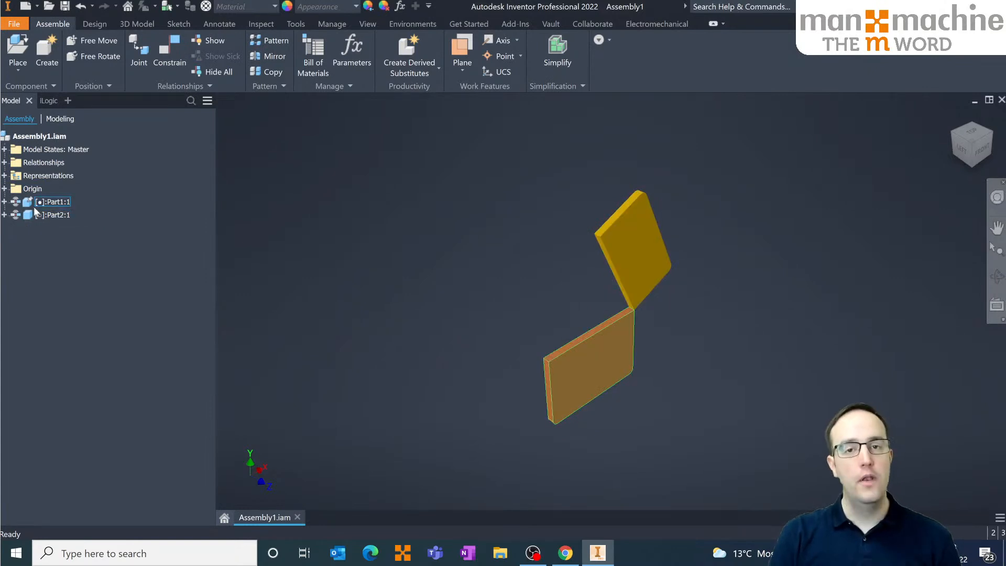
pyautogui.press('Escape')
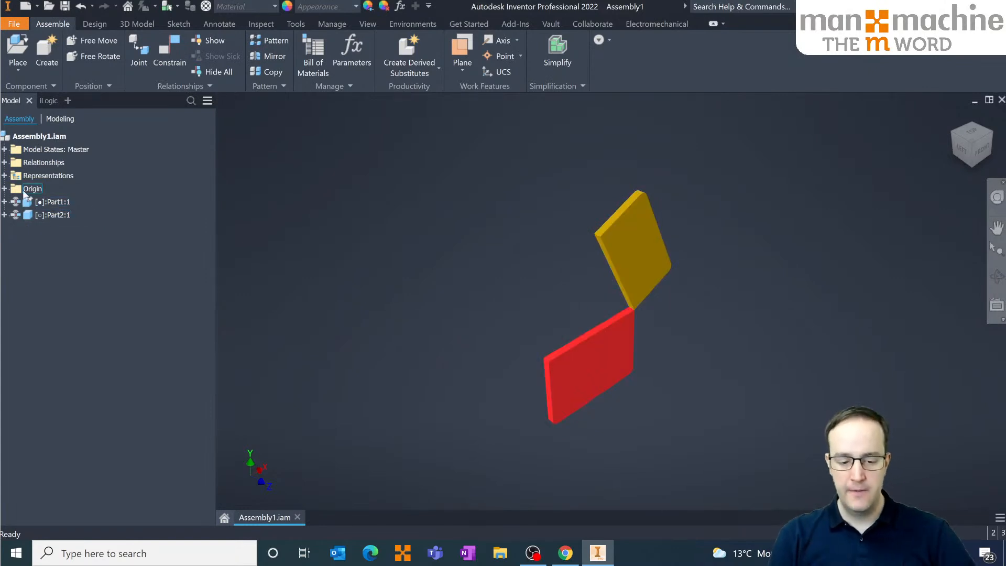
pyautogui.click(262, 25)
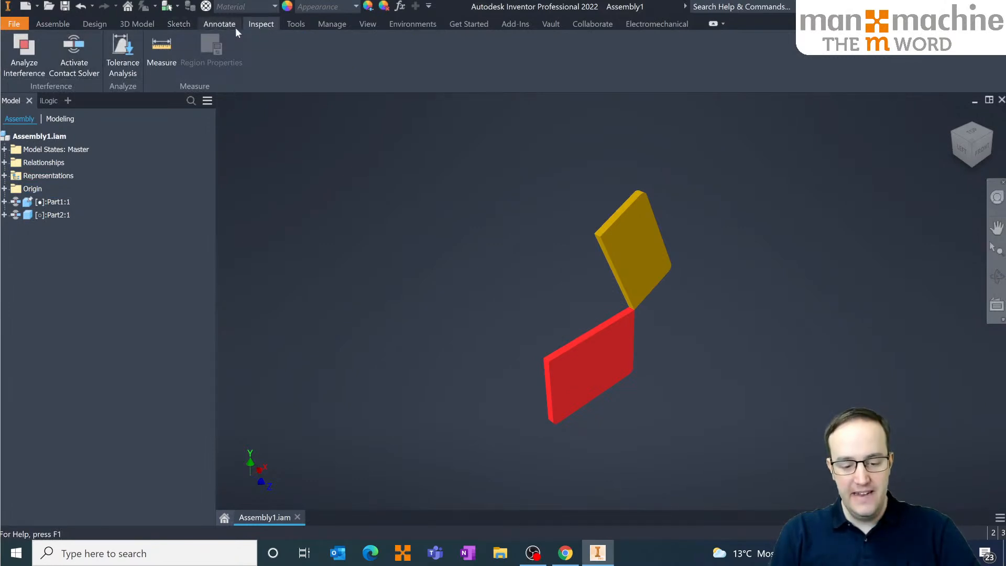
pyautogui.click(76, 53)
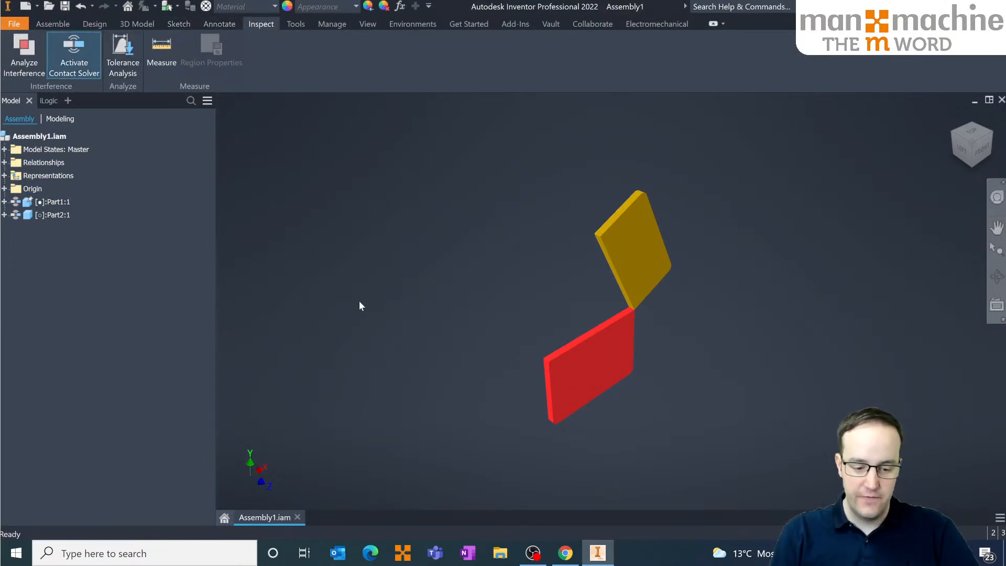
# - Swing Part2 about the shared corner against Part1 to test the contact, and deactivate the contact solver
pyautogui.moveTo(631, 245); pyautogui.dragTo(748, 293)
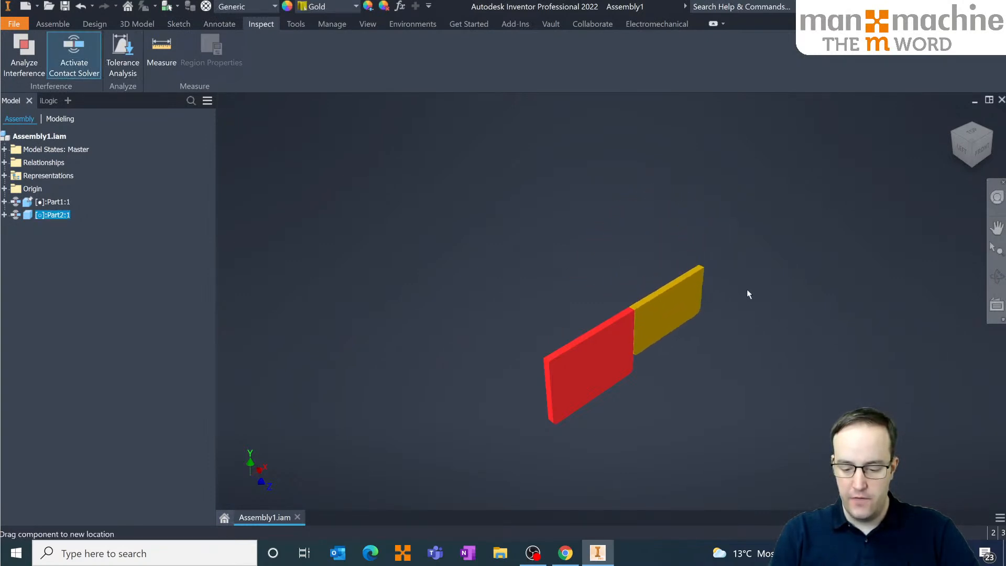
pyautogui.moveTo(678, 336); pyautogui.dragTo(575, 361)
pyautogui.moveTo(588, 402); pyautogui.dragTo(579, 300)
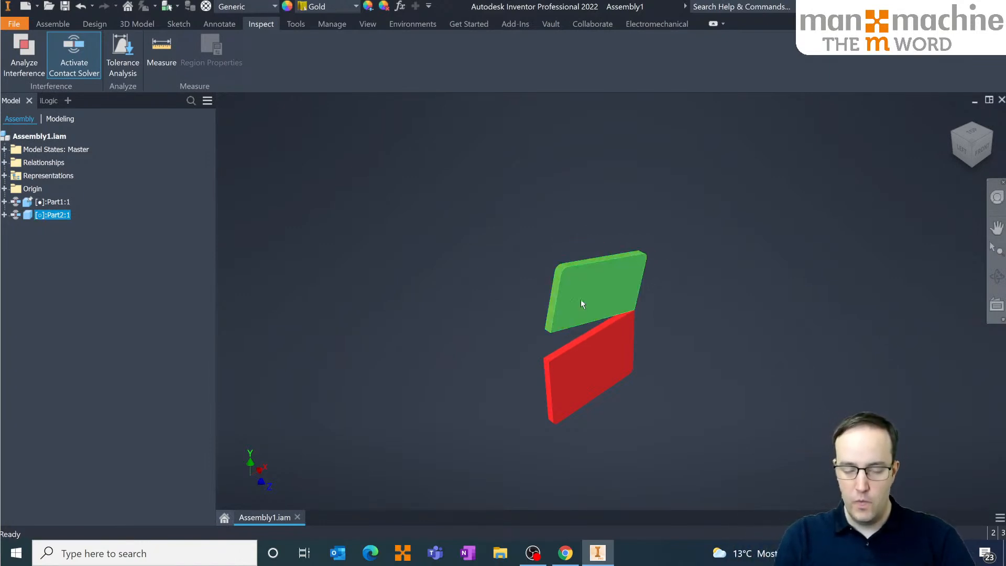
pyautogui.click(440, 259)
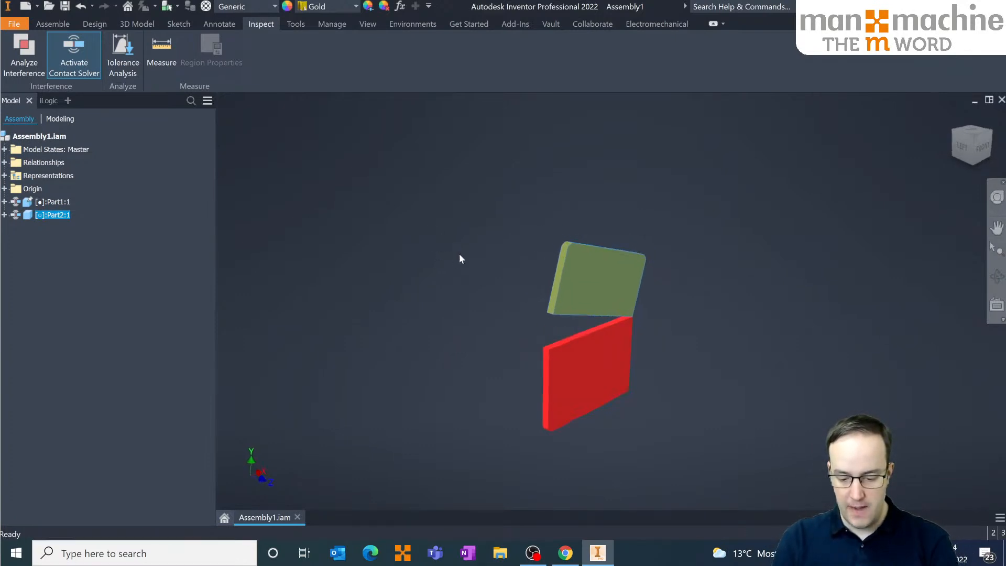
pyautogui.scroll(-5, 526, 354)
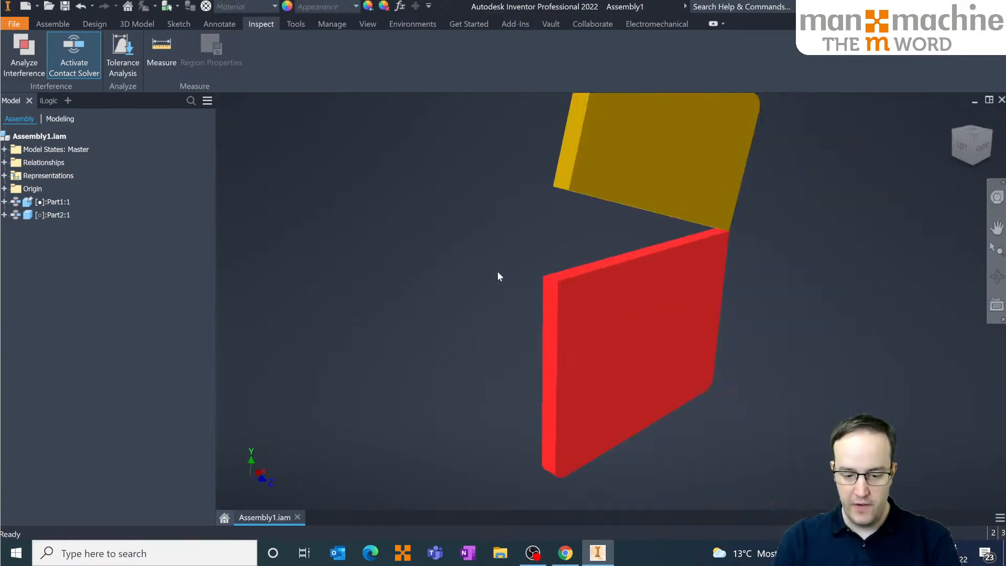
pyautogui.click(57, 47)
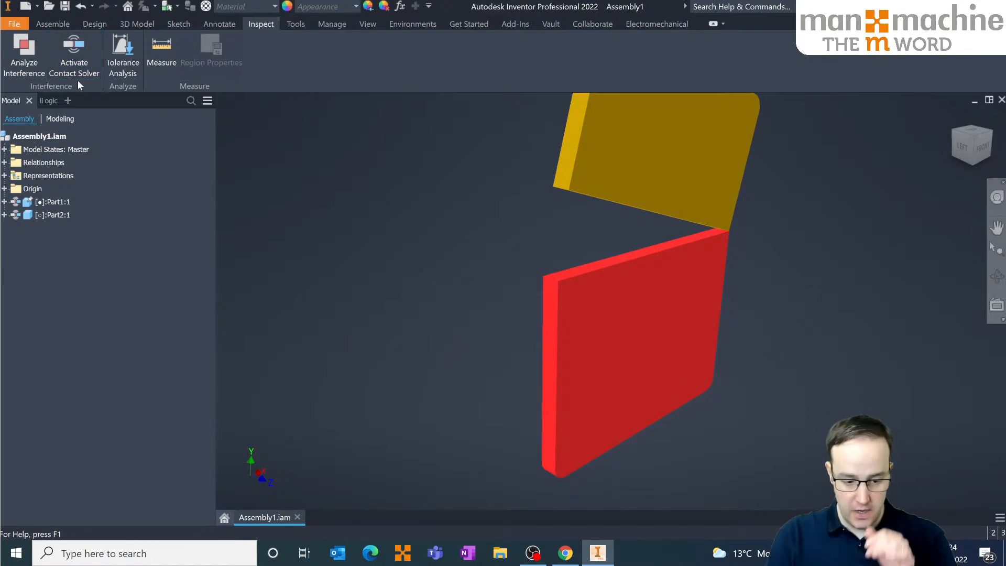
# - Create a new in-place component Part3 from the Standard.ipt template, placing it in empty space beside the plates
pyautogui.click(52, 24)
pyautogui.click(47, 49)
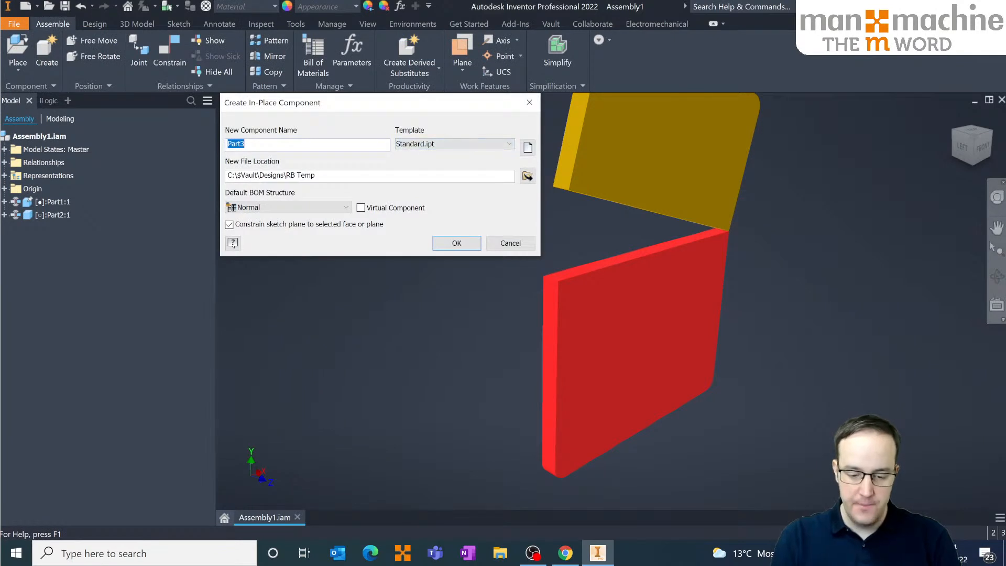
pyautogui.click(457, 243)
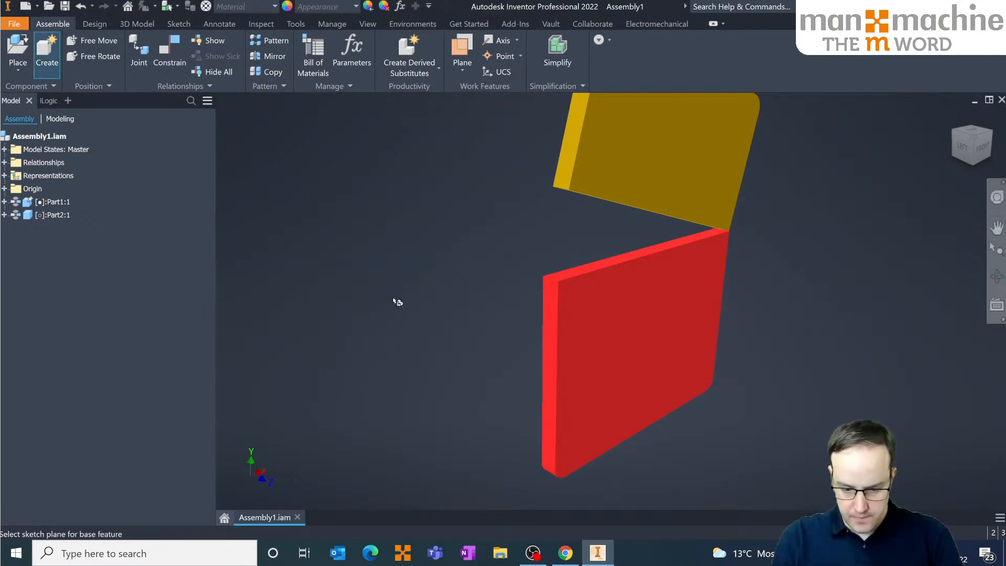
pyautogui.scroll(-4, 476, 288)
pyautogui.scroll(4, 463, 346)
pyautogui.click(487, 368)
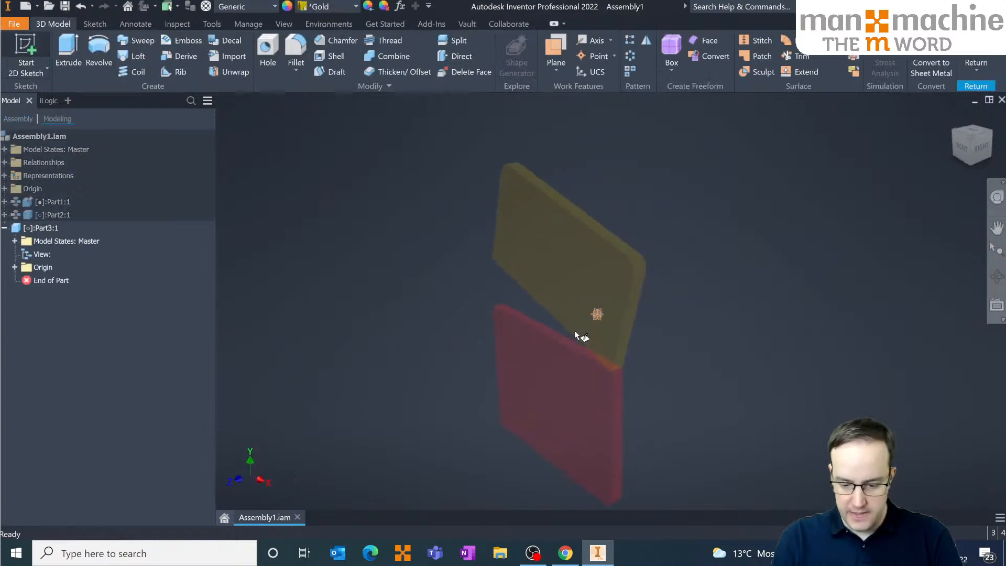
# - Sketch a 100 mm diameter circle centred on the origin of Part3's XY plane, and finish the sketch
pyautogui.press('s')
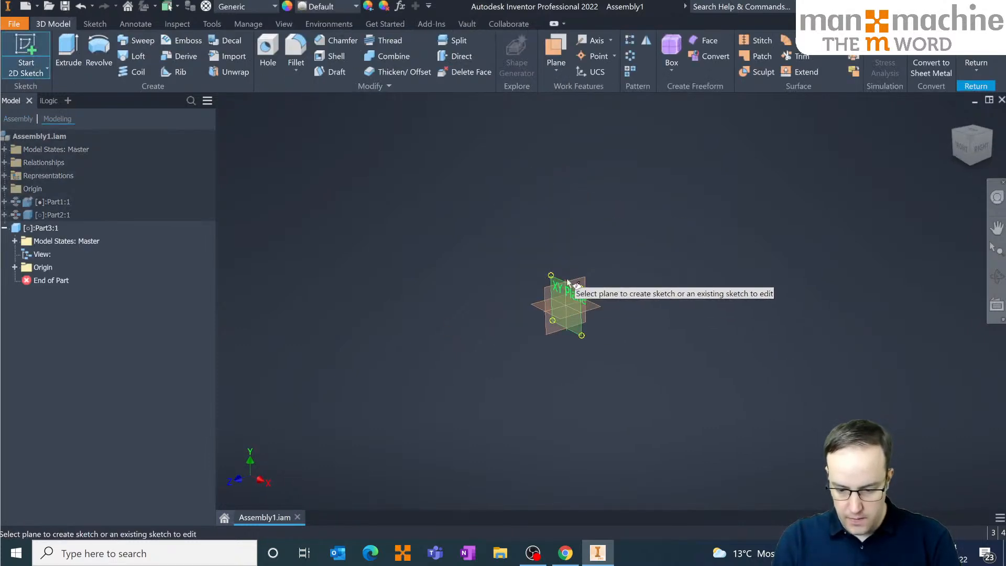
pyautogui.click(577, 294)
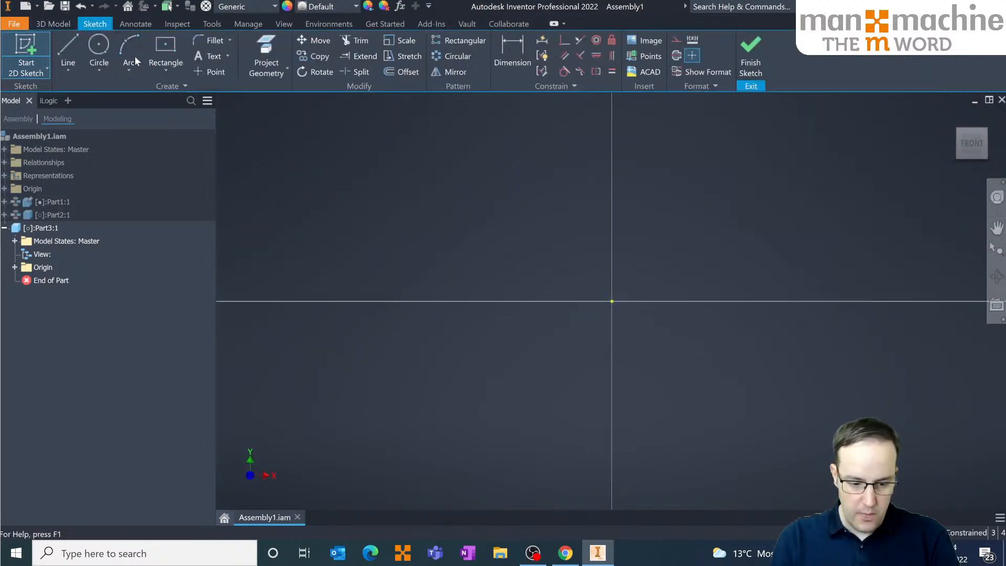
pyautogui.press('c')
pyautogui.click(609, 302)
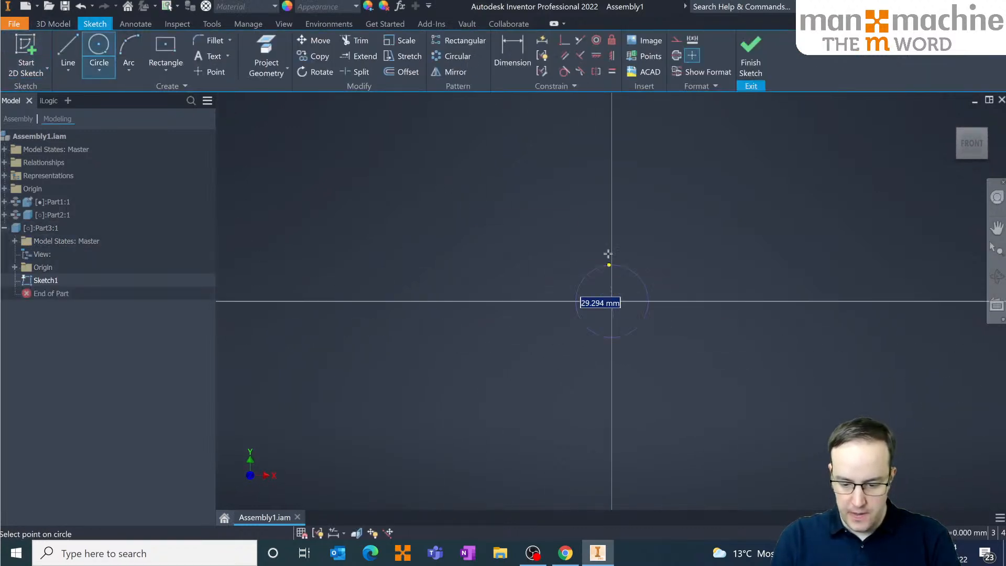
pyautogui.write('10')
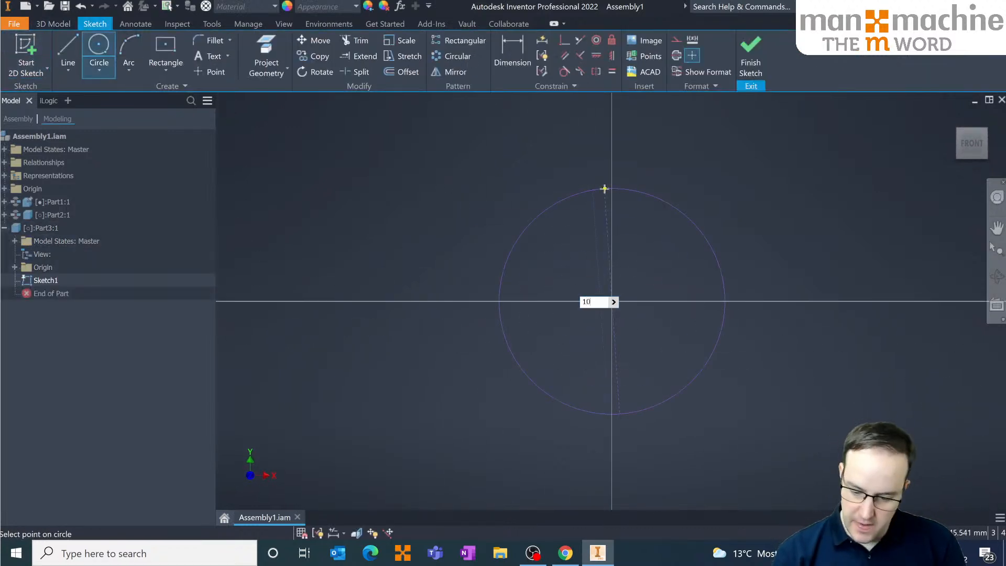
pyautogui.write('0')
pyautogui.press('Return')
pyautogui.moveTo(438, 175); pyautogui.dragTo(461, 251, button='right')
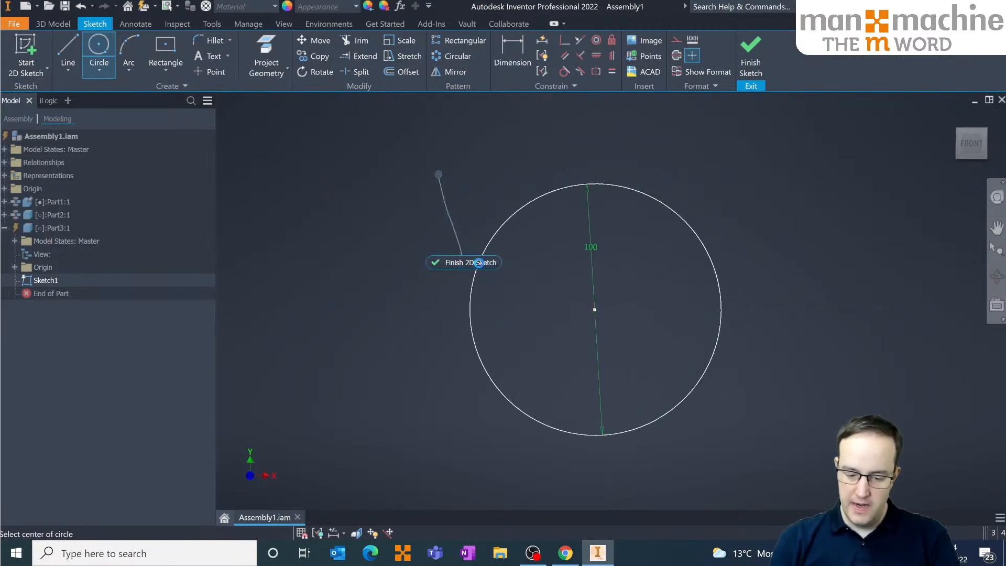
# - Extrude the circle 75 mm into a cylinder, with the direction set to symmetric about the sketch plane
pyautogui.rightClick(400, 192)
pyautogui.click(448, 174)
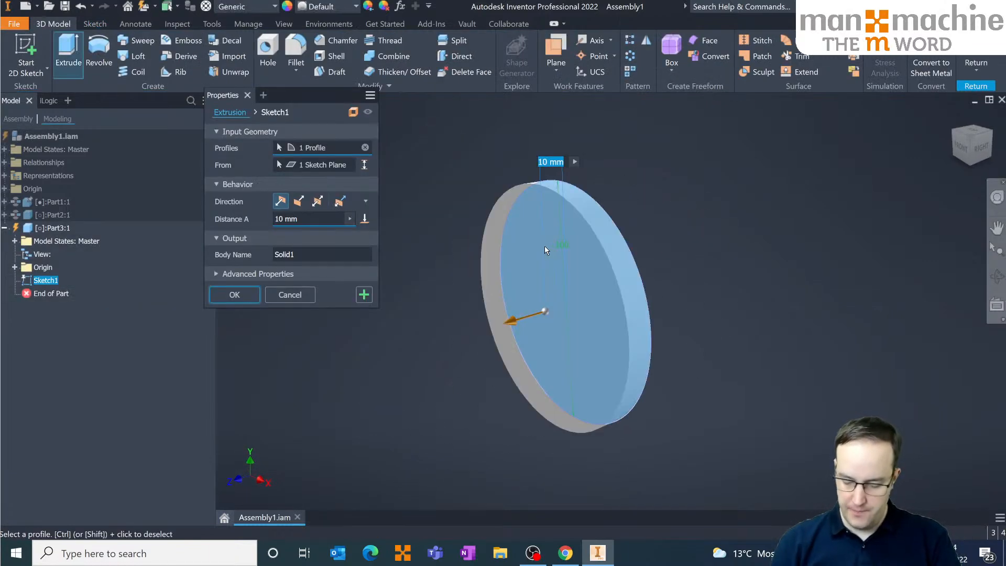
pyautogui.write('100')
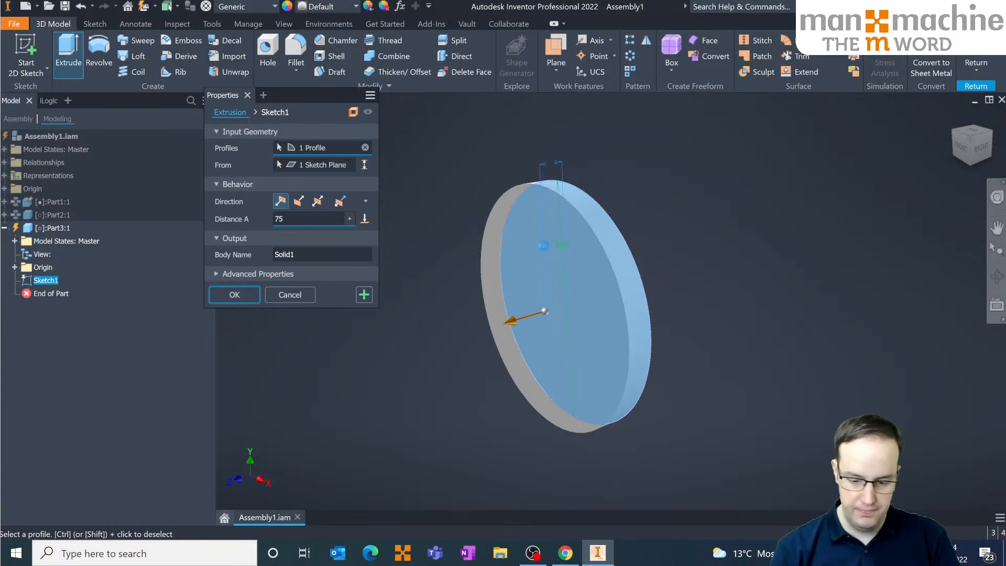
pyautogui.press('Return')
pyautogui.doubleClick(47, 294)
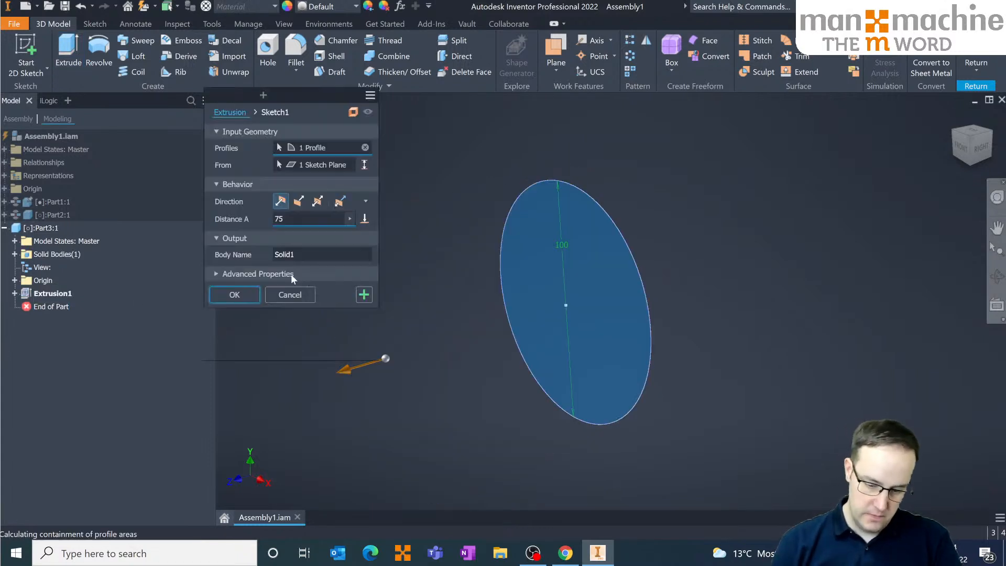
pyautogui.click(315, 203)
pyautogui.click(234, 294)
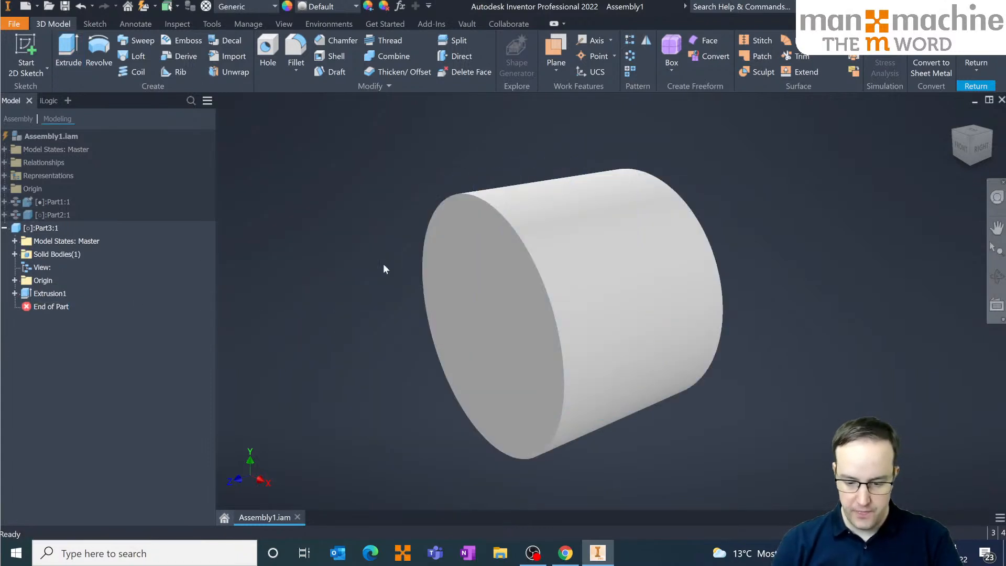
# - Assign the Rubber material to Part3, and back in the assembly move the cylinder clear of the two plates
pyautogui.click(259, 5)
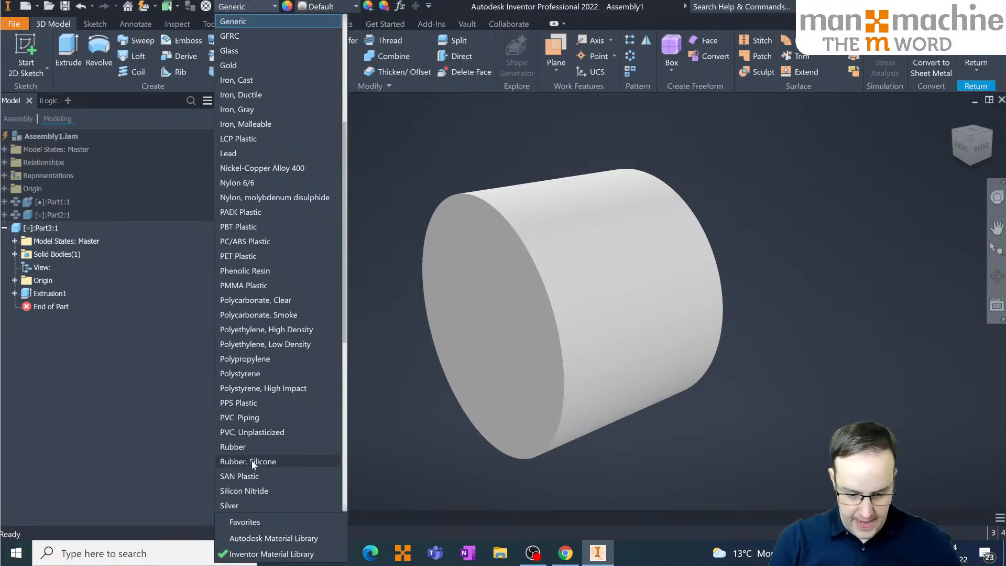
pyautogui.click(246, 447)
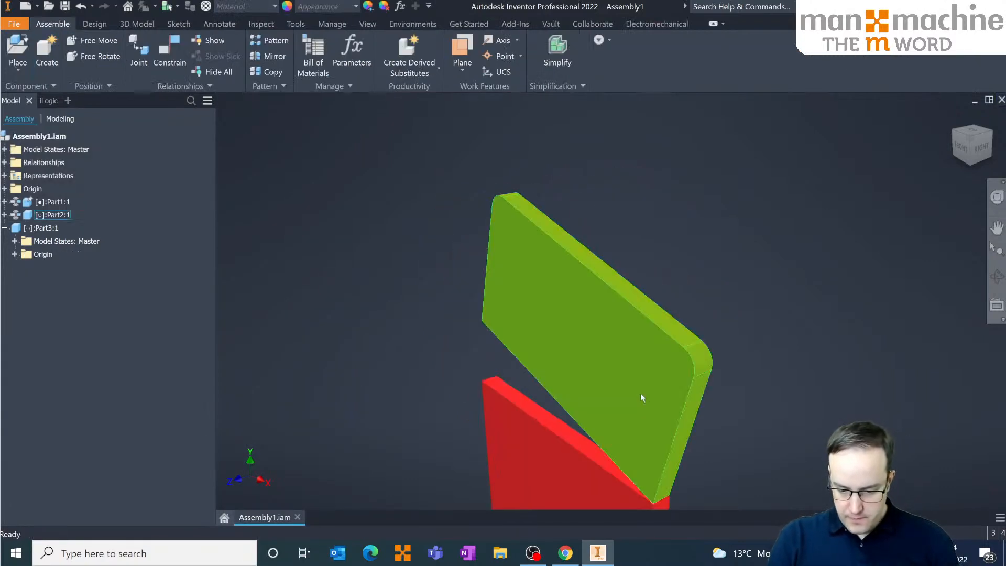
pyautogui.moveTo(609, 370); pyautogui.dragTo(507, 418)
pyautogui.keyDown('shift'); pyautogui.moveTo(507, 417); pyautogui.dragTo(572, 409, button='middle'); pyautogui.keyUp('shift')
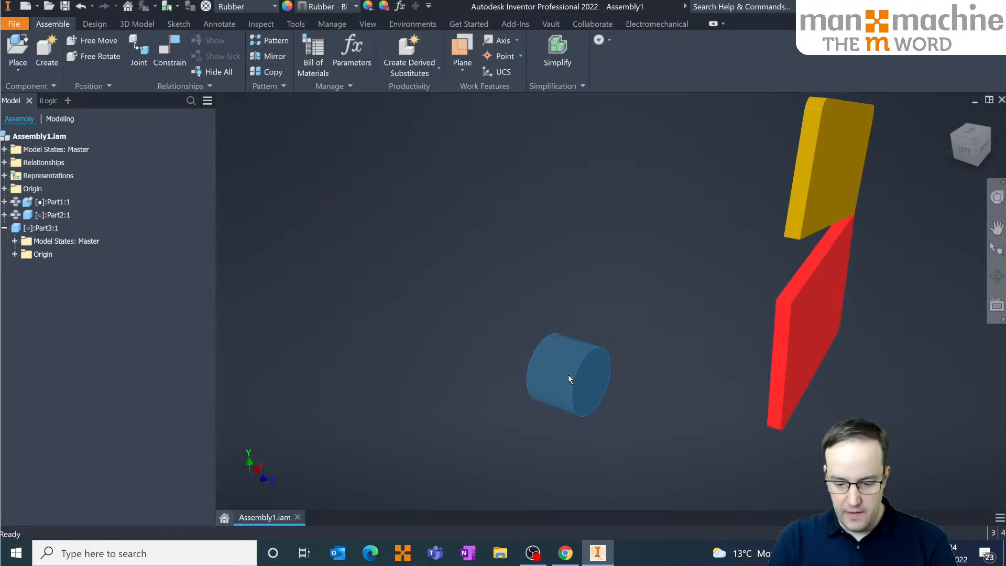
pyautogui.press('Escape')
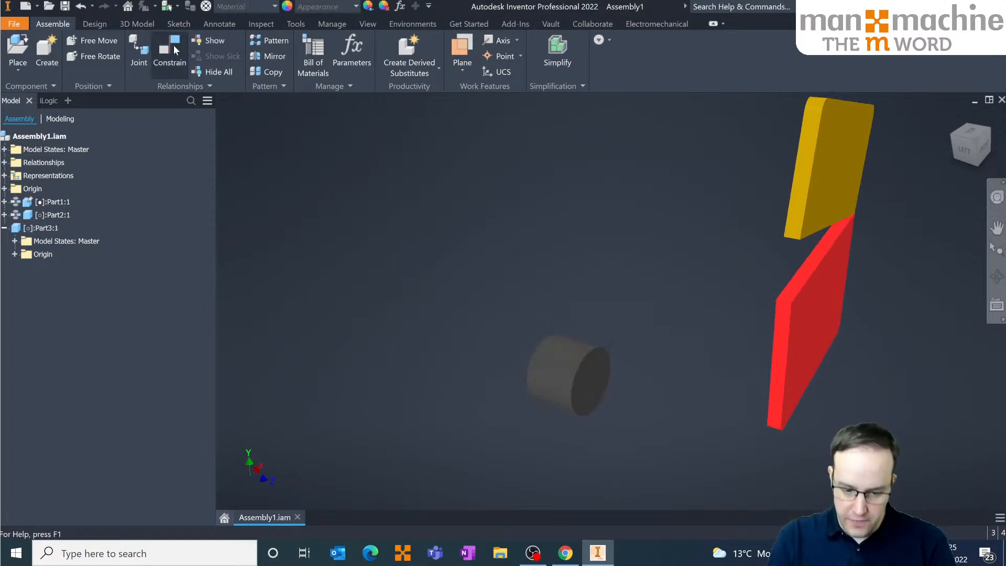
# - Mate the centre of the cylinder's circular end to the upper edge of the red plate with a 50 mm offset
pyautogui.click(174, 50)
pyautogui.moveTo(598, 419); pyautogui.dragTo(530, 367, button='middle')
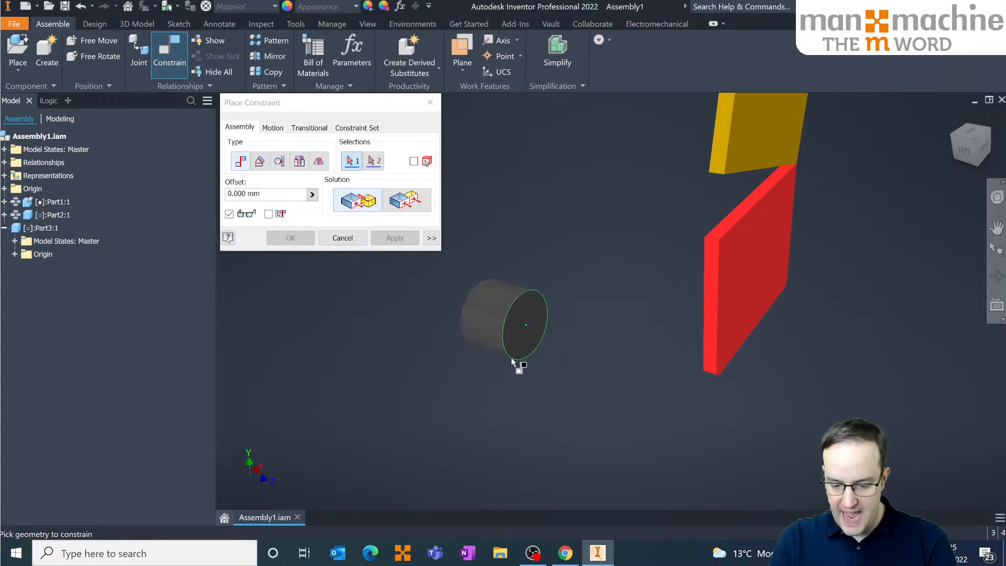
pyautogui.click(531, 360)
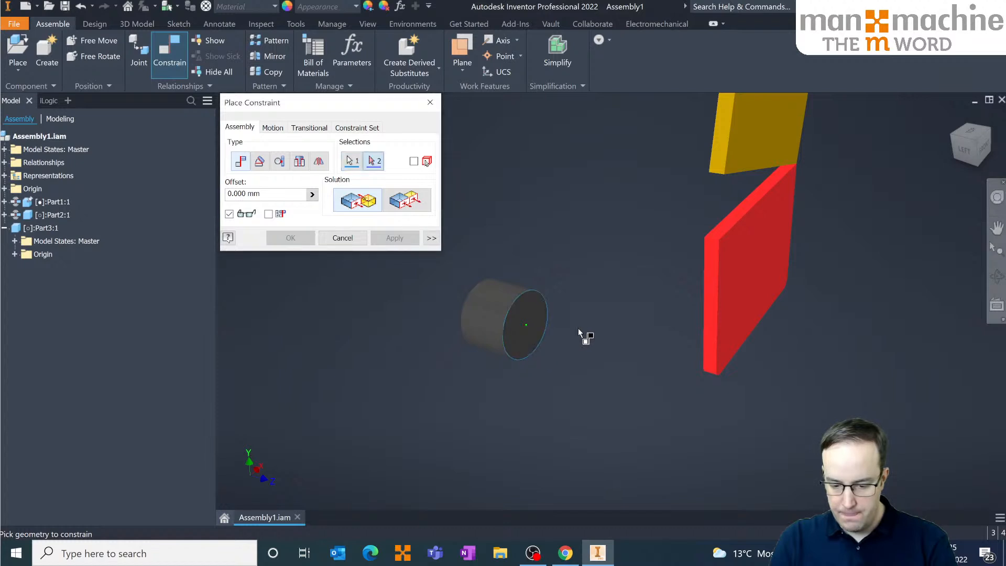
pyautogui.click(735, 234)
pyautogui.keyDown('shift'); pyautogui.moveTo(734, 287); pyautogui.dragTo(706, 277, button='middle'); pyautogui.keyUp('shift')
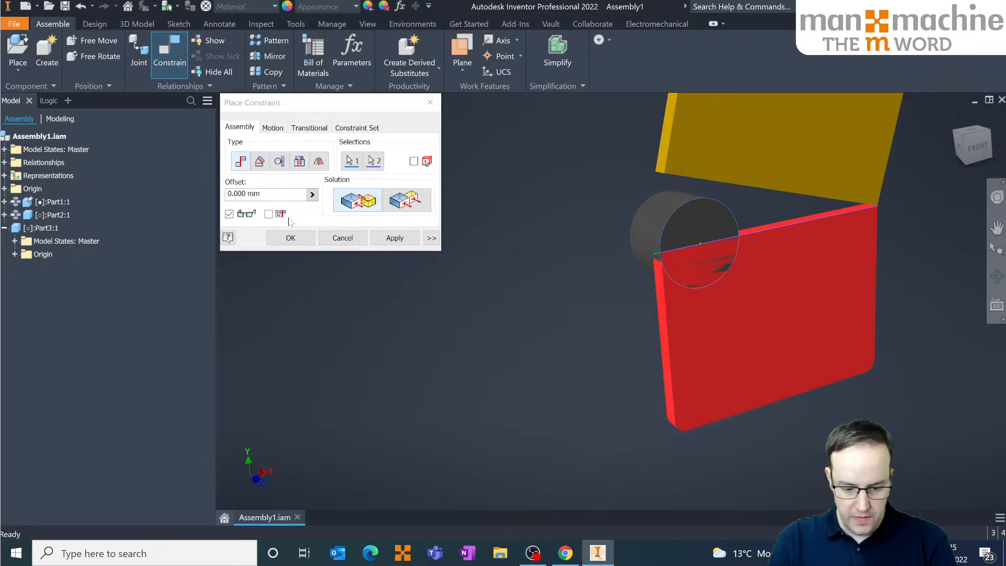
pyautogui.moveTo(267, 194); pyautogui.dragTo(203, 189)
pyautogui.write('50')
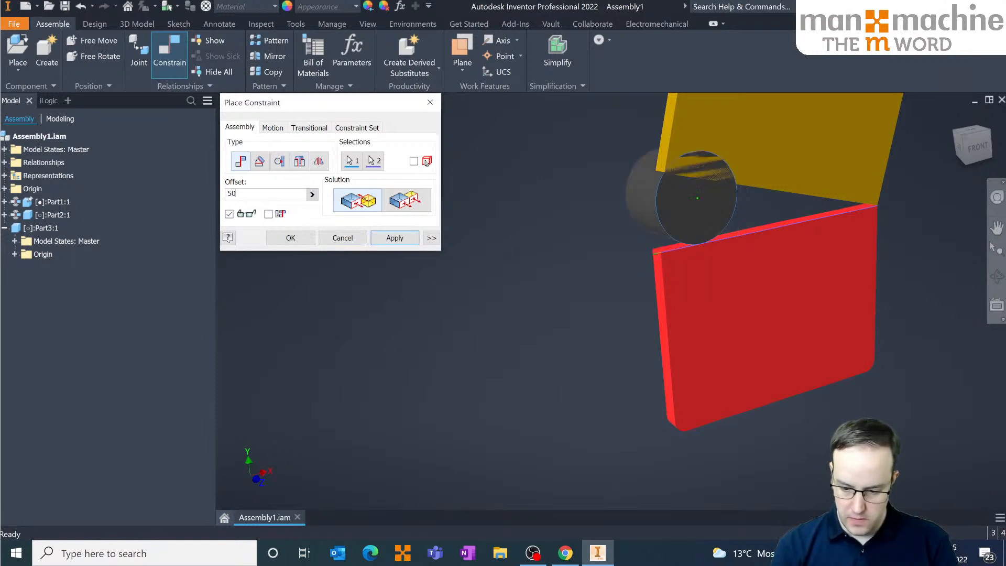
pyautogui.keyDown('shift'); pyautogui.moveTo(698, 285); pyautogui.dragTo(786, 261, button='middle'); pyautogui.keyUp('shift')
pyautogui.scroll(3, 749, 213)
pyautogui.moveTo(750, 214); pyautogui.dragTo(726, 291, button='middle')
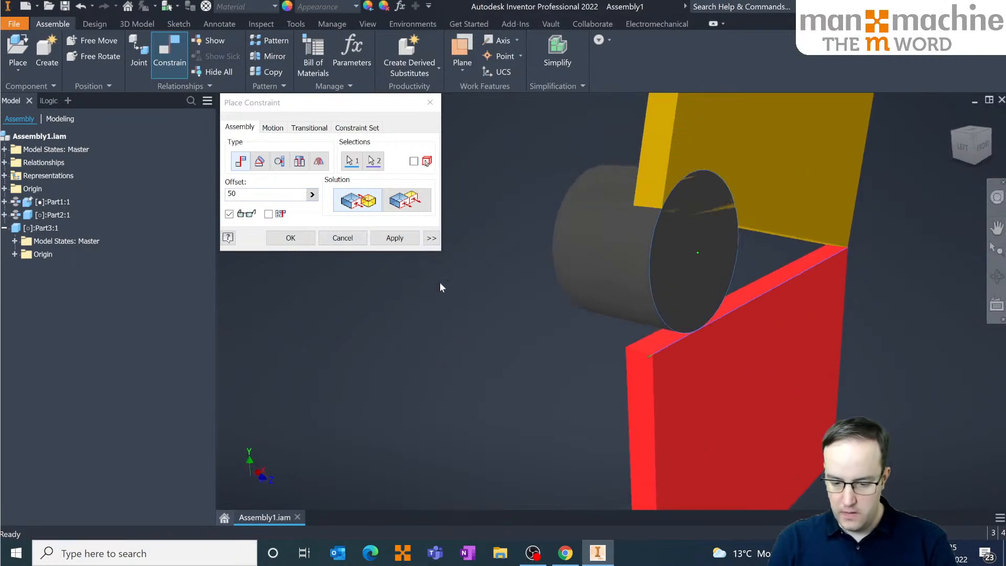
pyautogui.click(291, 238)
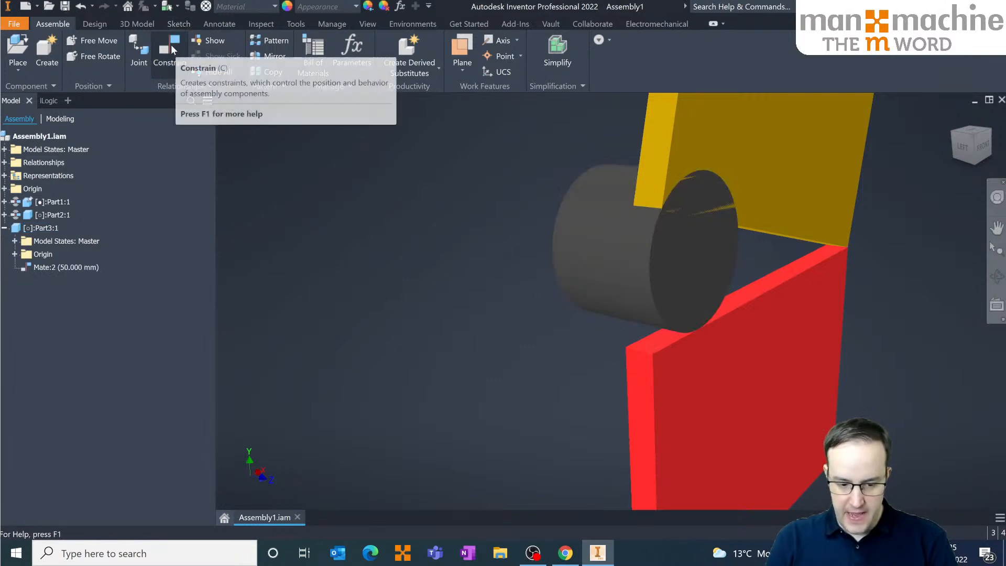
# - Add a flush constraint between the cylinder's front end and the red plate's front face, and slide the cylinder along the plate
pyautogui.click(172, 47)
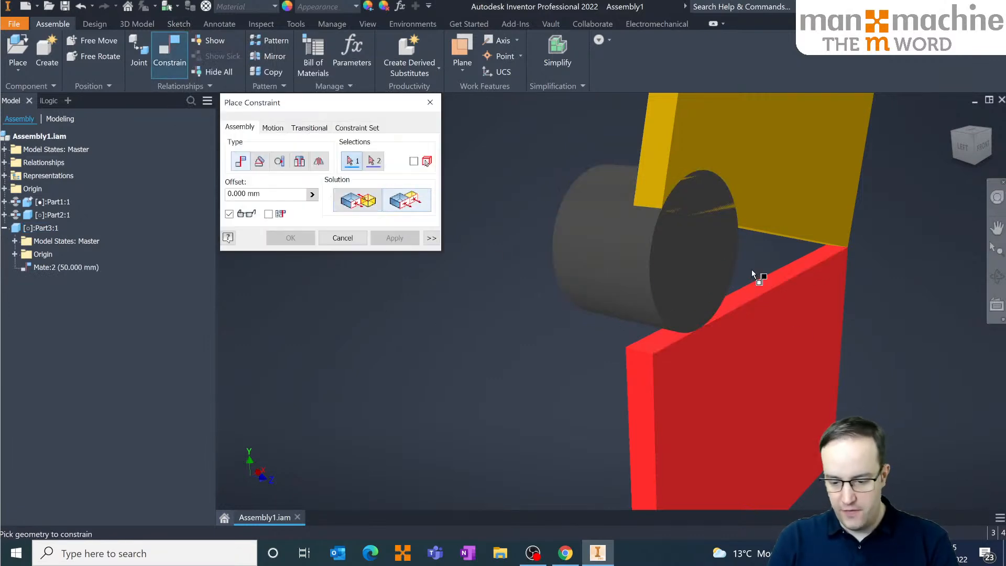
pyautogui.click(730, 289)
pyautogui.click(754, 335)
pyautogui.click(310, 245)
pyautogui.moveTo(681, 262); pyautogui.dragTo(764, 245)
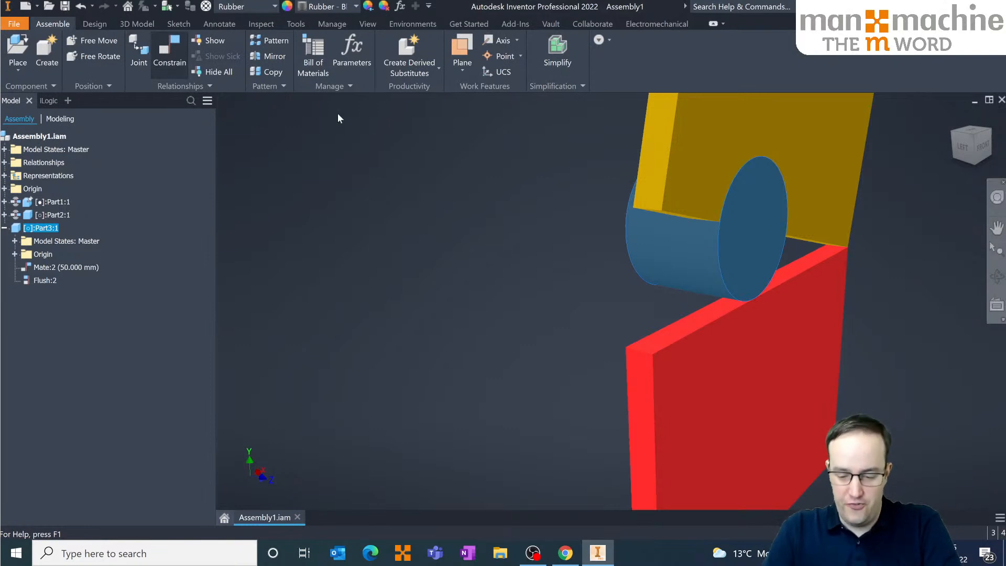
pyautogui.moveTo(644, 202); pyautogui.dragTo(650, 260)
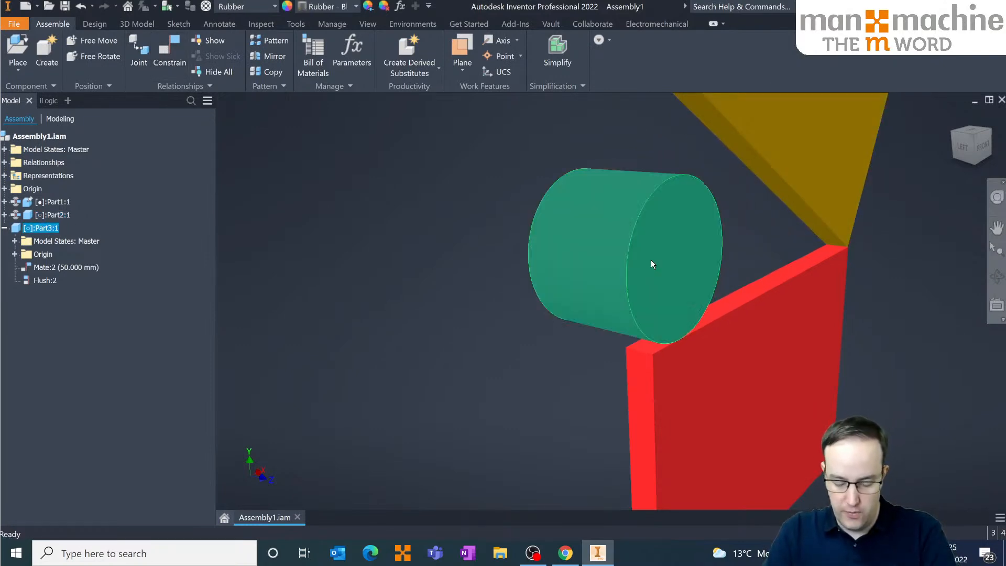
# - Add the rubber cylinder, Part3, to the contact set
pyautogui.scroll(-10, 652, 262)
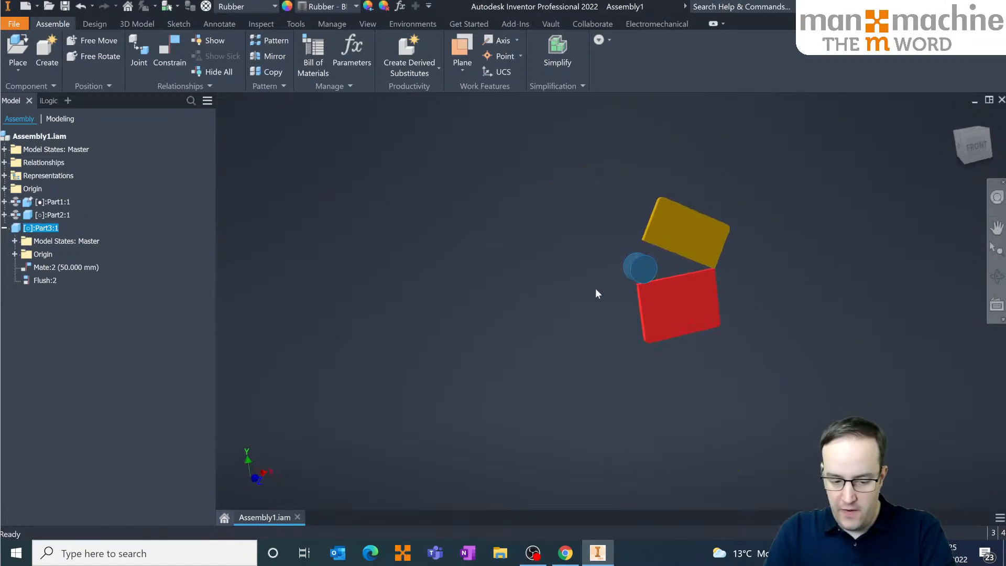
pyautogui.rightClick(42, 227)
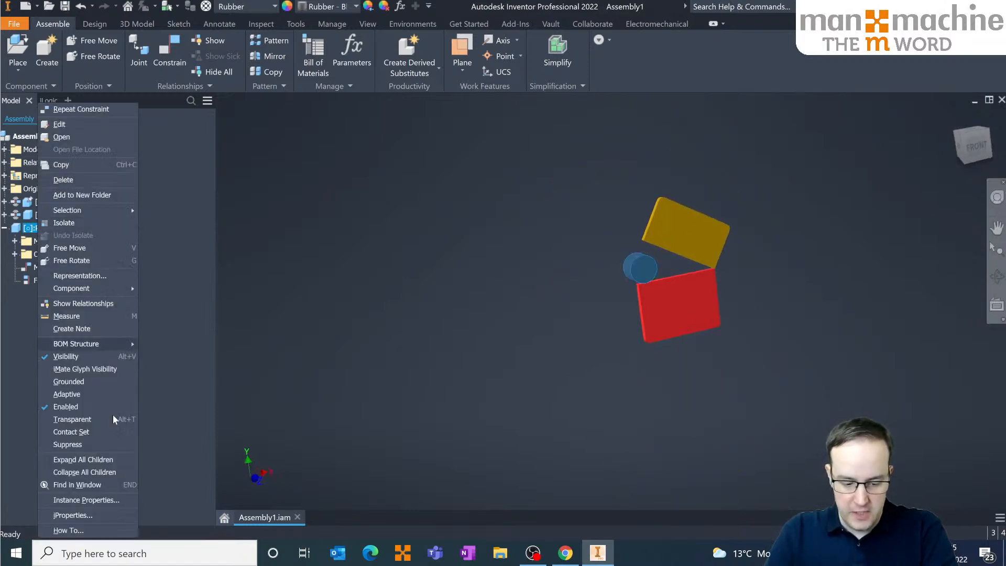
pyautogui.click(79, 432)
pyautogui.click(433, 340)
pyautogui.keyDown('shift'); pyautogui.moveTo(434, 339); pyautogui.dragTo(443, 307, button='middle'); pyautogui.keyUp('shift')
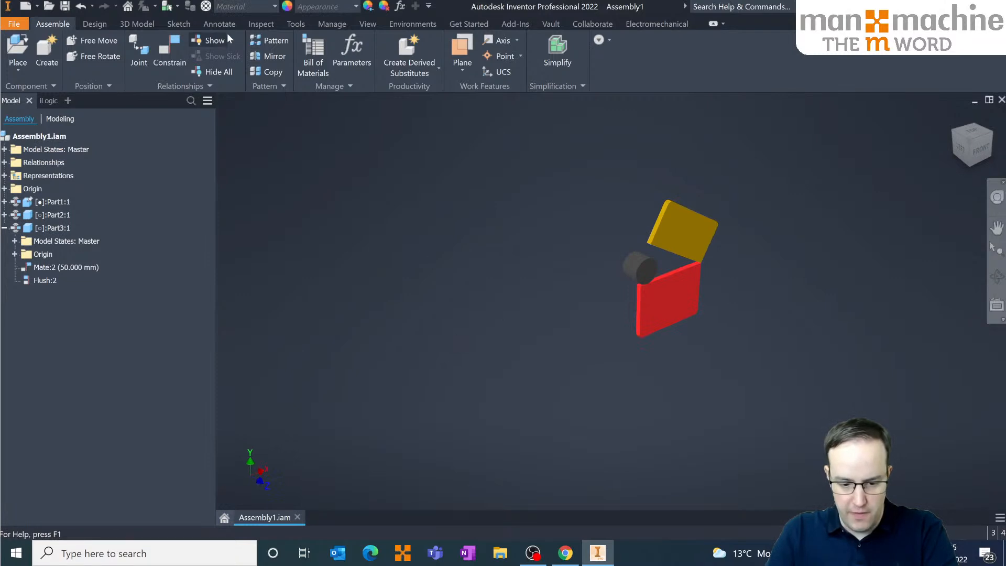
# - Activate the contact solver, and move the gold plate and the cylinder against each other to test their contact
pyautogui.click(262, 24)
pyautogui.click(74, 52)
pyautogui.moveTo(657, 232)
pyautogui.mouseDown()
pyautogui.moveTo(652, 246)
pyautogui.moveTo(660, 228)
pyautogui.moveTo(662, 244)
pyautogui.moveTo(643, 260)
pyautogui.moveTo(652, 281)
pyautogui.moveTo(660, 241)
pyautogui.mouseUp()
pyautogui.click(643, 263)
pyautogui.moveTo(598, 283); pyautogui.dragTo(654, 266)
pyautogui.moveTo(668, 221)
pyautogui.mouseDown()
pyautogui.moveTo(668, 231)
pyautogui.moveTo(668, 222)
pyautogui.mouseUp()
pyautogui.moveTo(622, 271)
pyautogui.mouseDown()
pyautogui.moveTo(667, 257)
pyautogui.moveTo(665, 245)
pyautogui.moveTo(656, 266)
pyautogui.moveTo(611, 277)
pyautogui.mouseUp()
pyautogui.moveTo(655, 232); pyautogui.dragTo(650, 256)
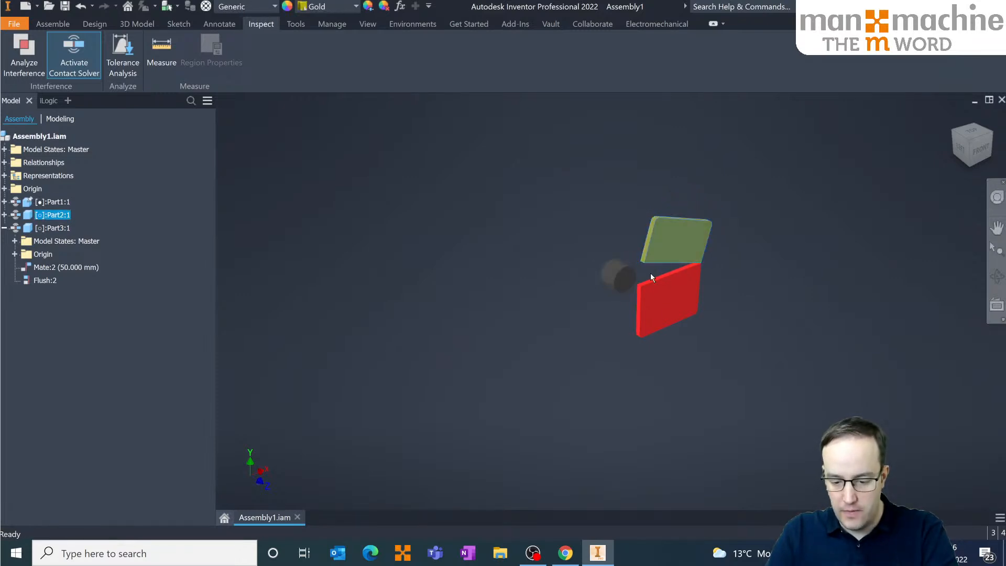
# - In the front view, push the cylinder along the red plate to swing the gold plate open, and swing the gold plate back, twice
pyautogui.click(977, 149)
pyautogui.click(978, 146)
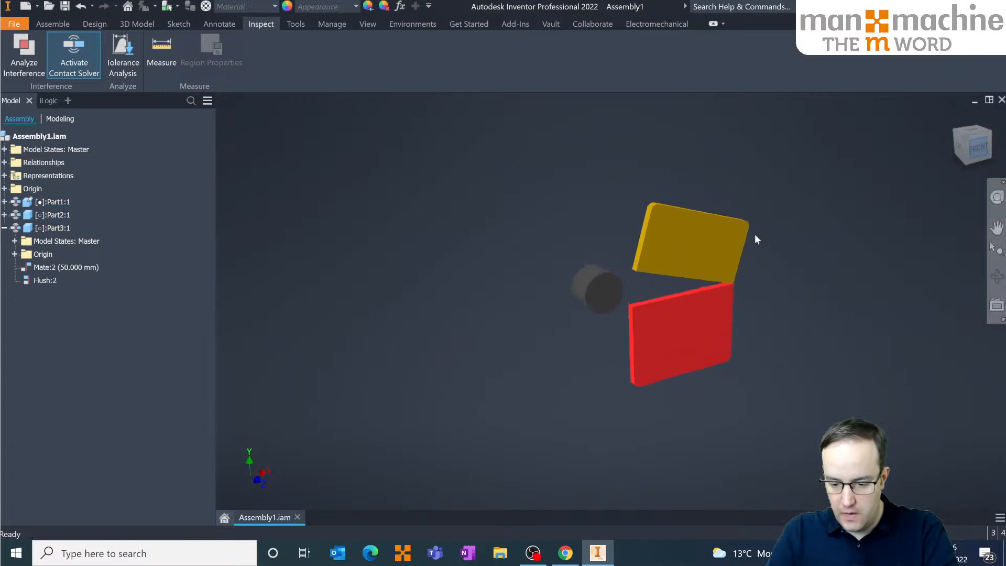
pyautogui.moveTo(547, 287); pyautogui.dragTo(737, 296)
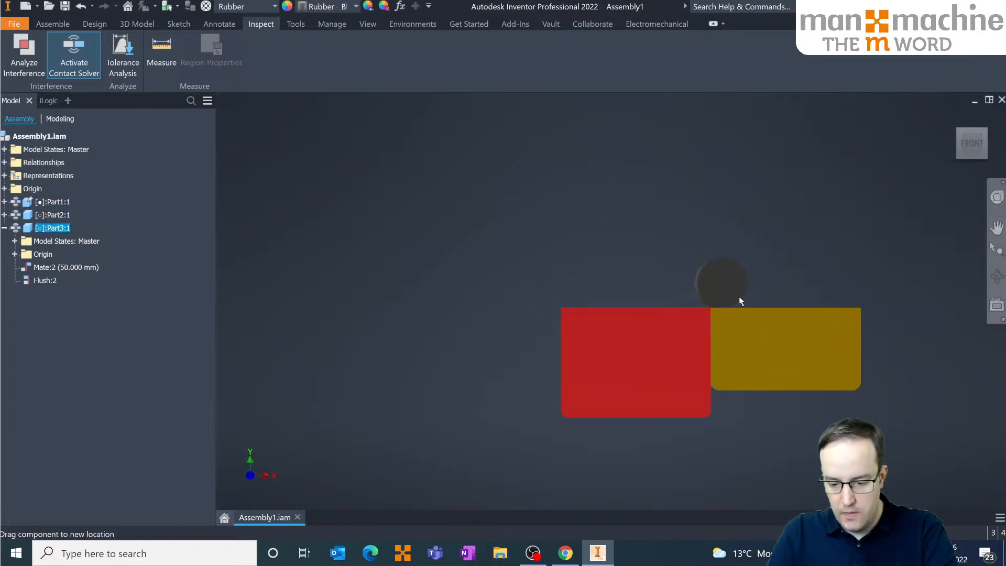
pyautogui.moveTo(851, 314); pyautogui.dragTo(630, 259)
pyautogui.moveTo(568, 287); pyautogui.dragTo(739, 278)
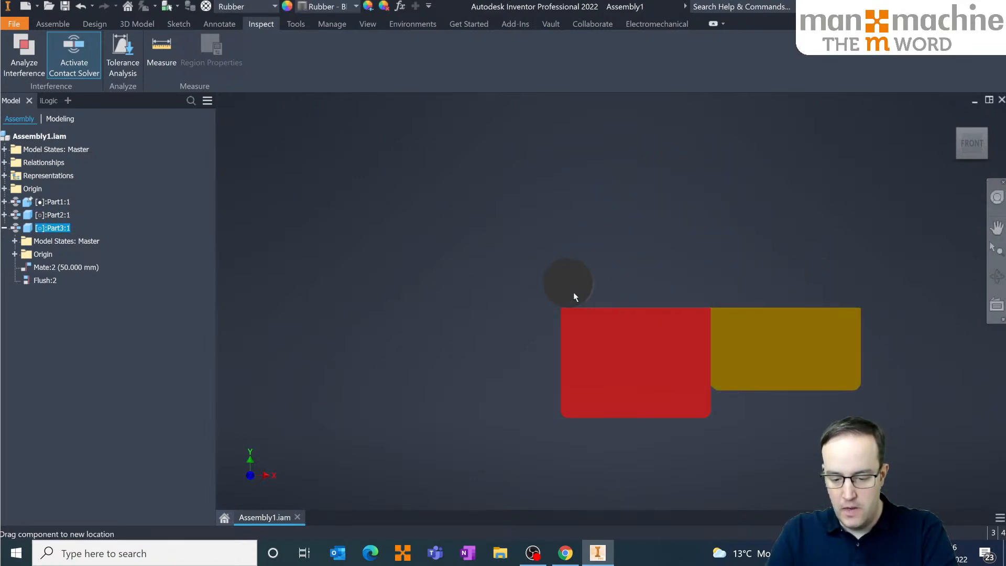
pyautogui.moveTo(812, 315); pyautogui.dragTo(609, 298)
pyautogui.moveTo(667, 264); pyautogui.dragTo(347, 143)
pyautogui.press('Escape')
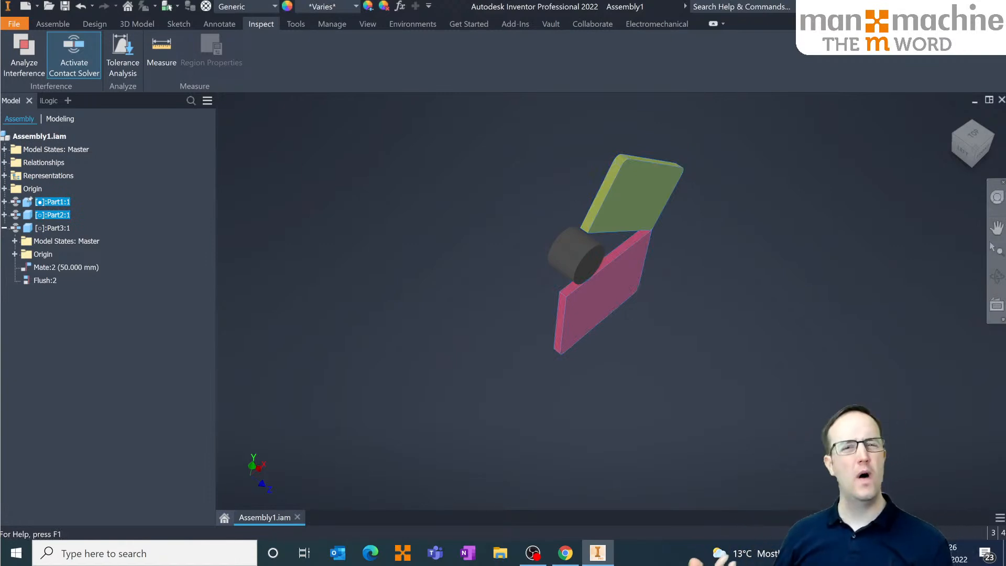
# - Return to the front view and roll the cylinder under the gold plate and back out to the red plate's outer end
pyautogui.press('F5')
pyautogui.click(517, 296)
pyautogui.moveTo(524, 298); pyautogui.dragTo(526, 299)
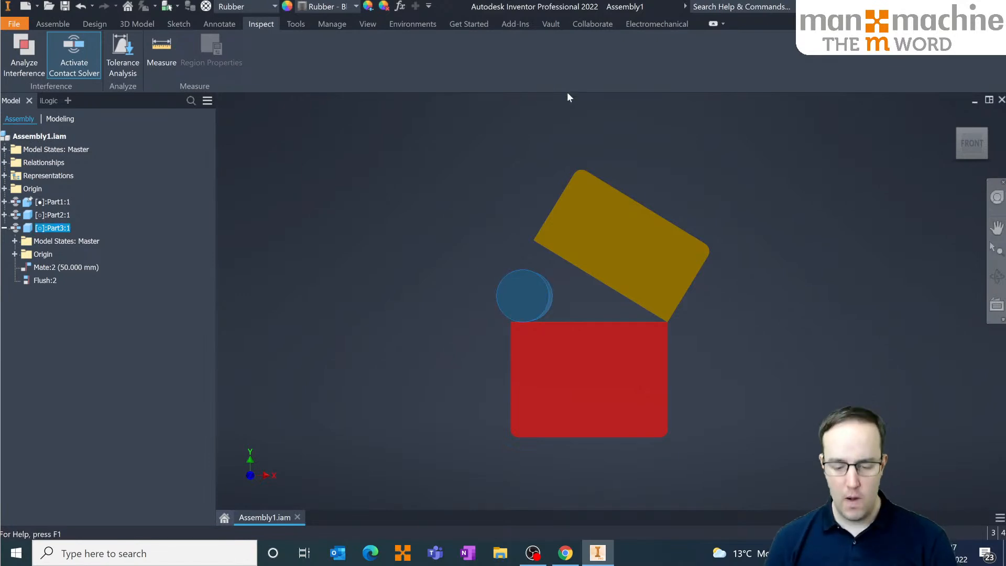
pyautogui.moveTo(650, 291); pyautogui.dragTo(562, 282)
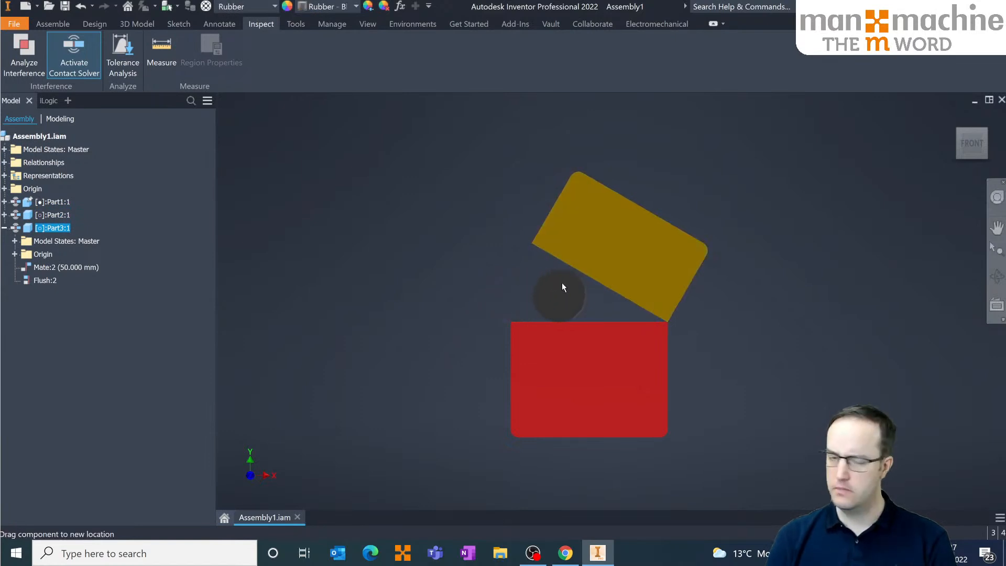
pyautogui.moveTo(633, 238)
pyautogui.mouseDown()
pyautogui.moveTo(619, 250)
pyautogui.moveTo(620, 238)
pyautogui.mouseUp()
pyautogui.moveTo(526, 283); pyautogui.dragTo(545, 284)
pyautogui.click(487, 243)
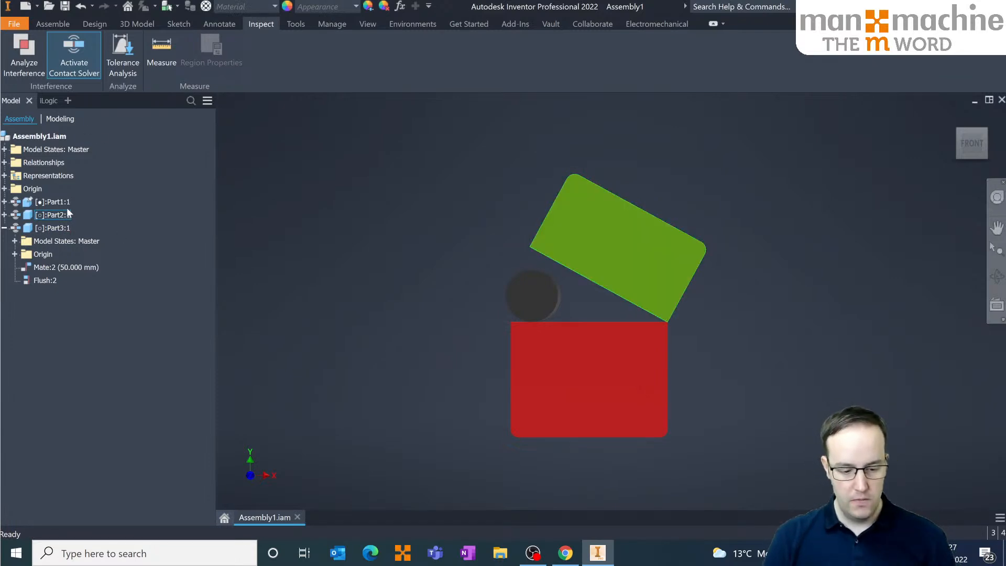
# - Demote Part1, Part2 and Part3 together into a new subassembly, Assembly2, using the Standard.iam template
pyautogui.click(53, 201)
pyautogui.click(55, 203)
pyautogui.keyDown('shift'); pyautogui.click(53, 228); pyautogui.keyUp('shift')
pyautogui.rightClick(54, 215)
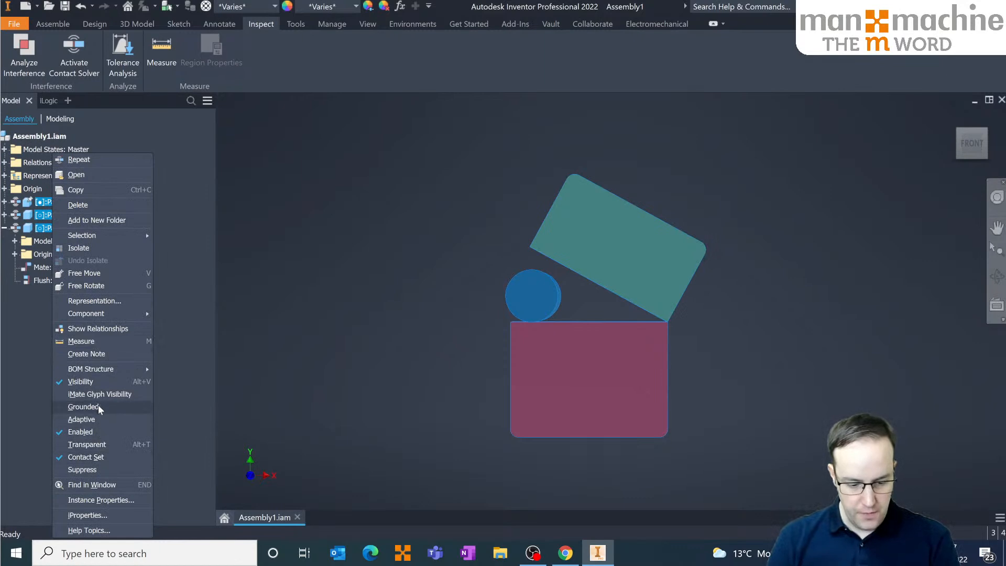
pyautogui.moveTo(112, 310)
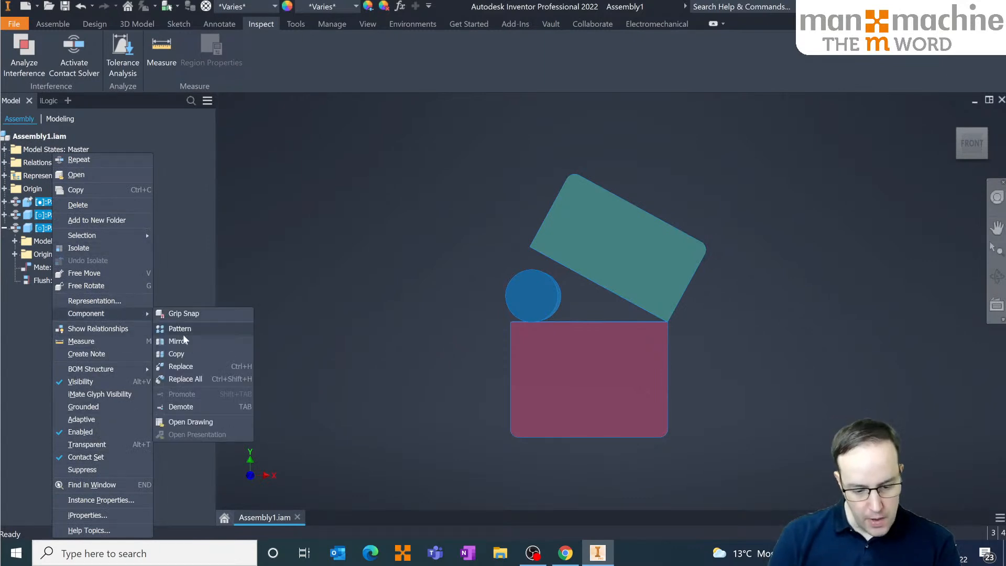
pyautogui.click(198, 408)
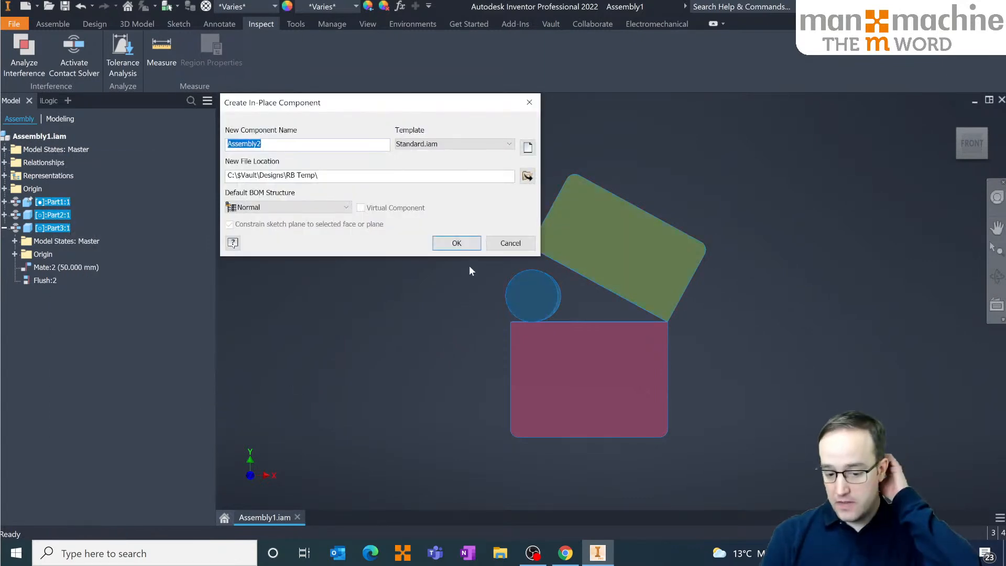
pyautogui.click(458, 243)
pyautogui.click(442, 297)
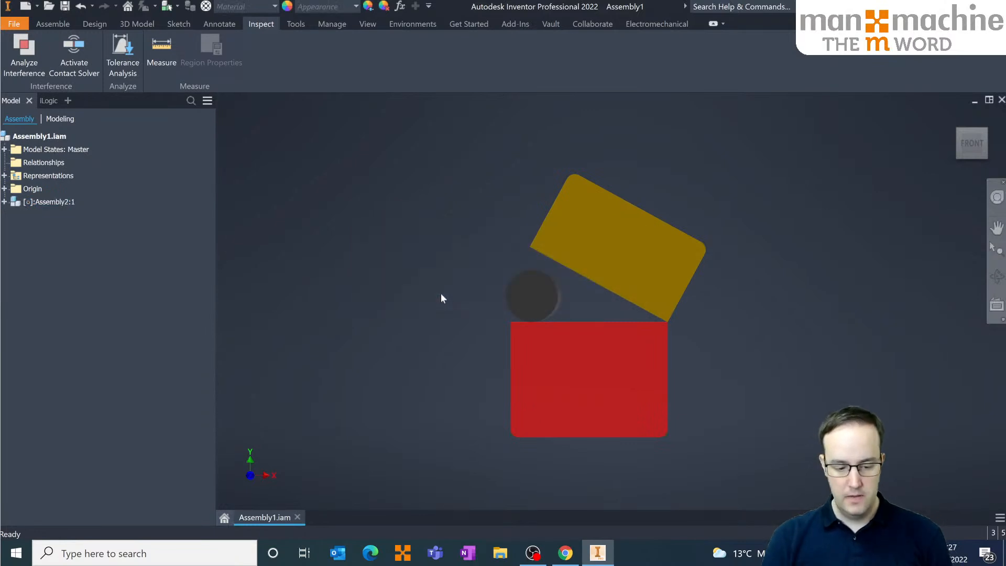
# - Expand Assembly2 and check which component options are offered for Part1 inside the subassembly
pyautogui.click(4, 202)
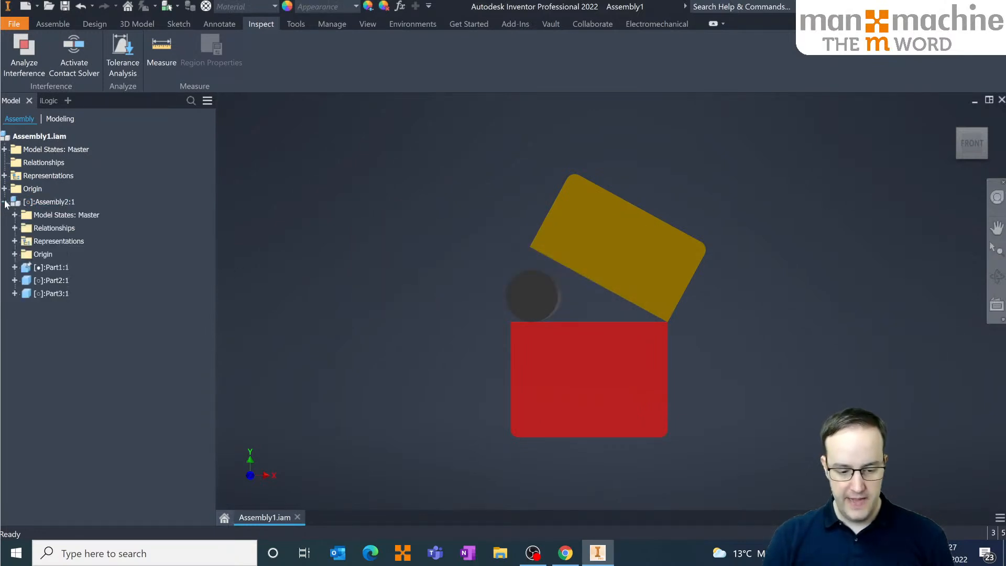
pyautogui.click(40, 267)
pyautogui.rightClick(47, 268)
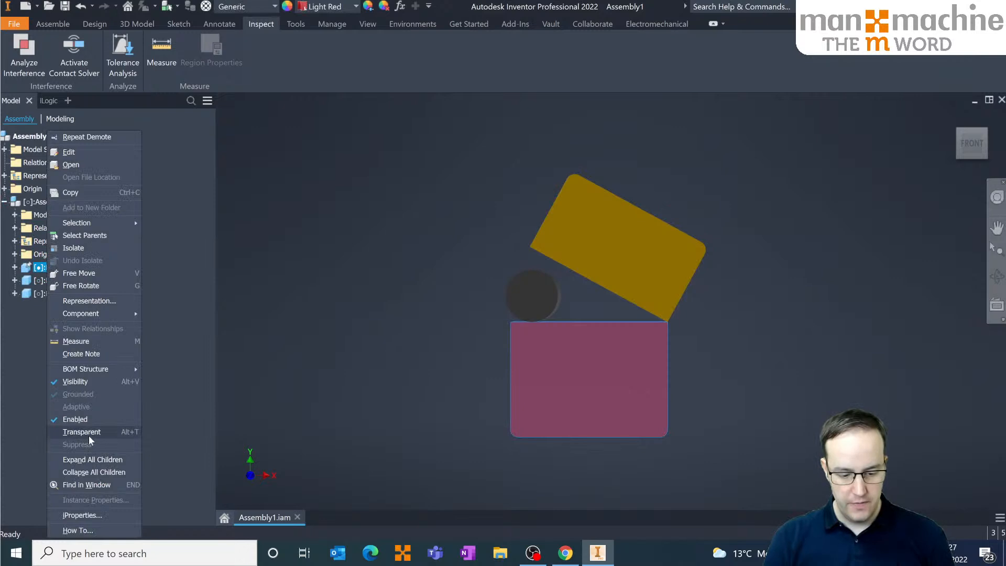
pyautogui.click(335, 271)
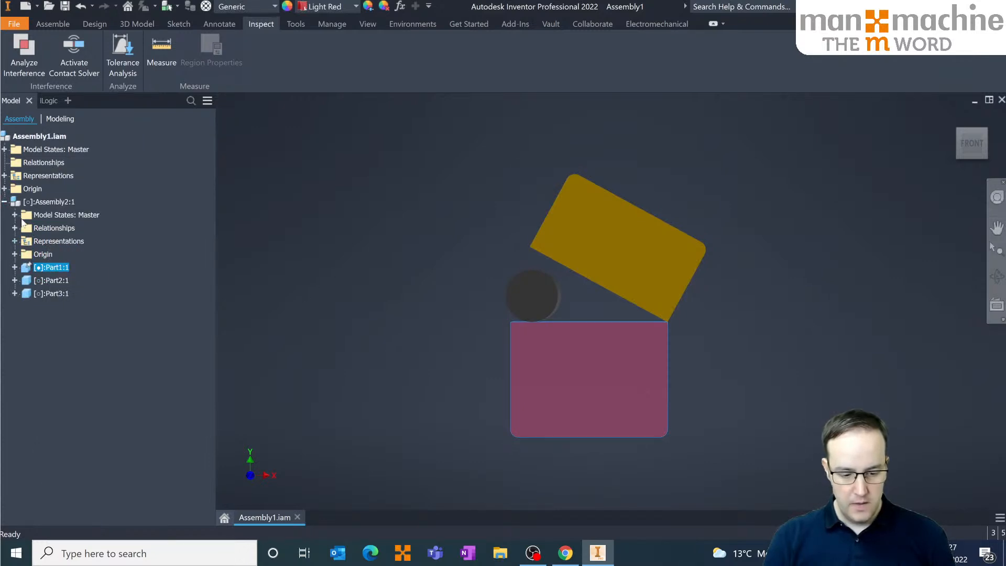
# - Make the Assembly2 subassembly flexible, and try moving the gold plate within it
pyautogui.click(45, 200)
pyautogui.rightClick(46, 200)
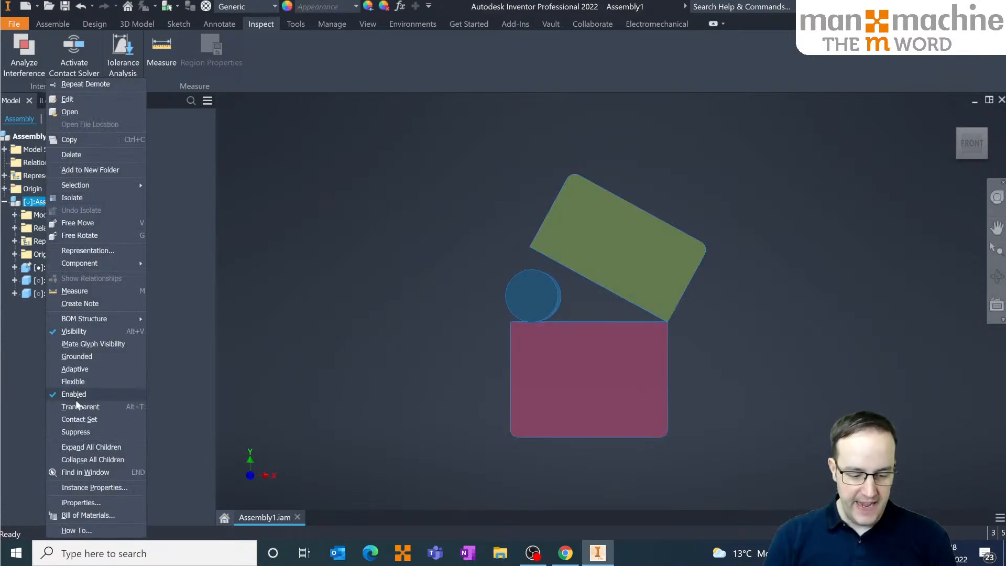
pyautogui.click(79, 382)
pyautogui.moveTo(591, 215); pyautogui.dragTo(613, 240)
pyautogui.click(63, 202)
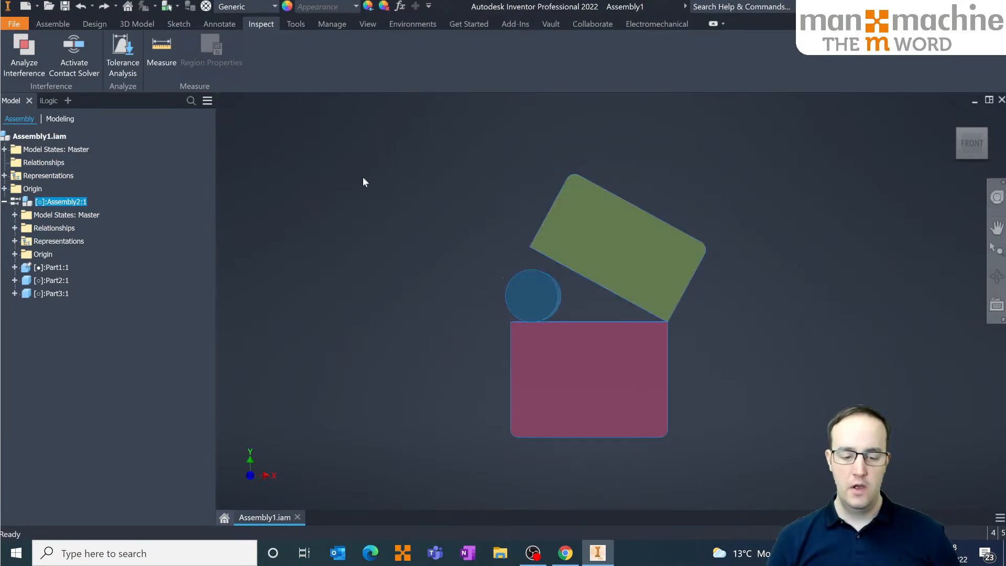
# - Set the selection priority to parts, and move the rubber cylinder directly within the flexible subassembly
pyautogui.click(174, 8)
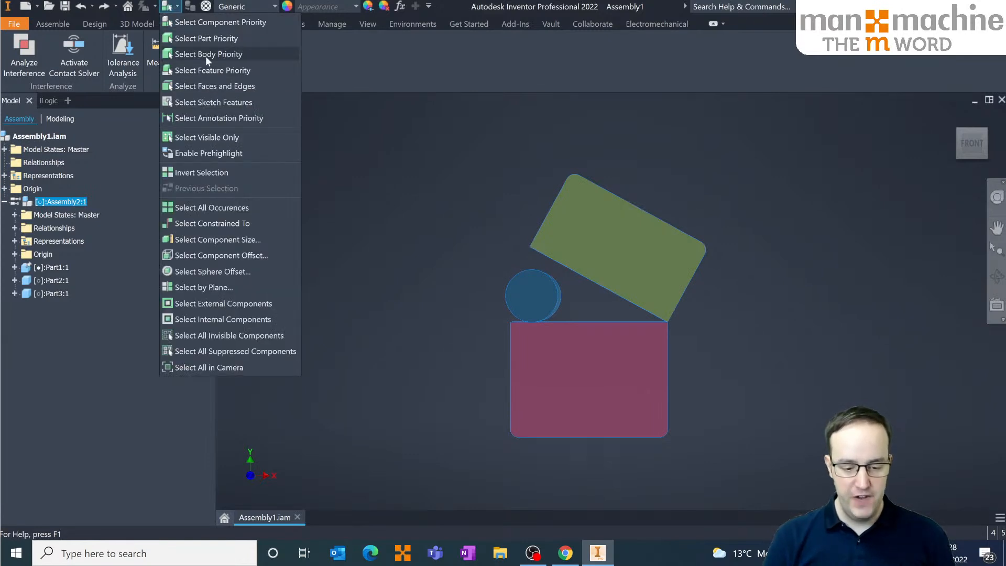
pyautogui.click(222, 53)
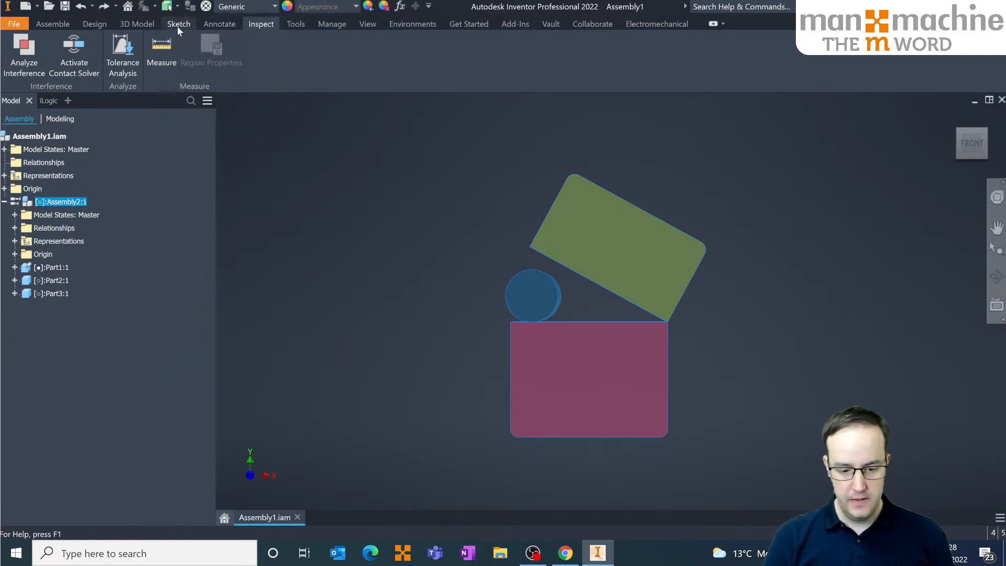
pyautogui.click(177, 7)
pyautogui.click(199, 39)
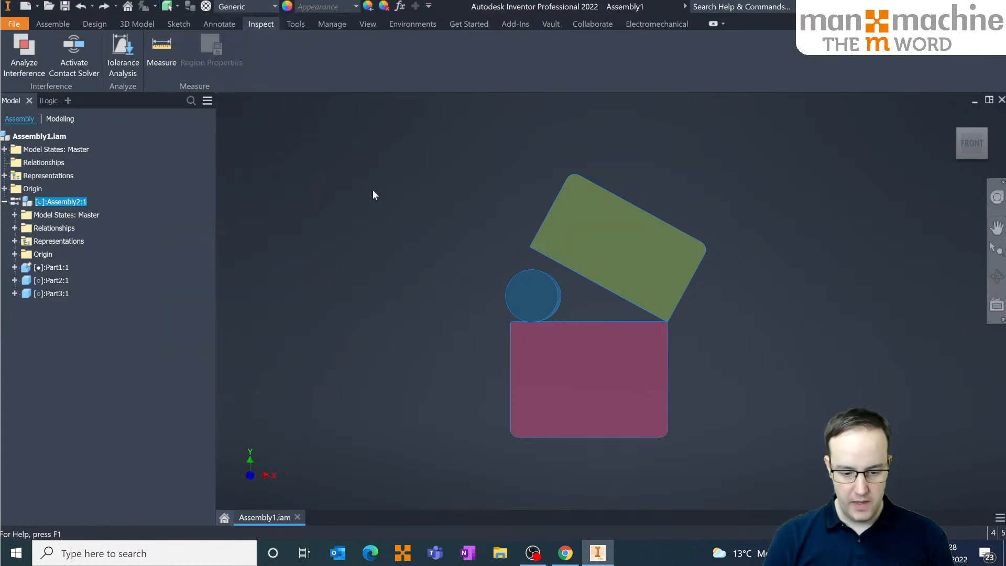
pyautogui.moveTo(522, 285)
pyautogui.mouseDown()
pyautogui.moveTo(472, 284)
pyautogui.moveTo(563, 292)
pyautogui.moveTo(524, 280)
pyautogui.mouseUp()
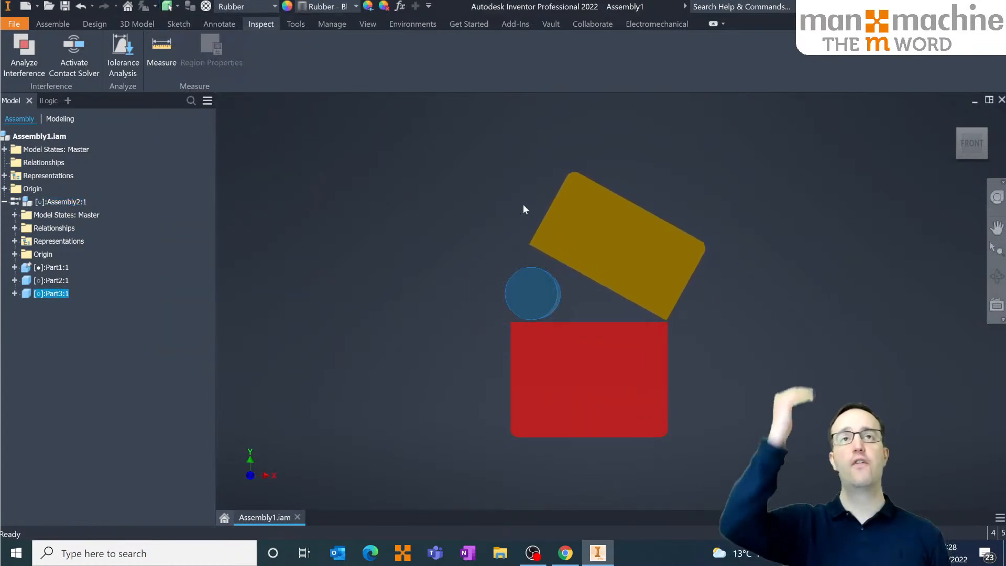